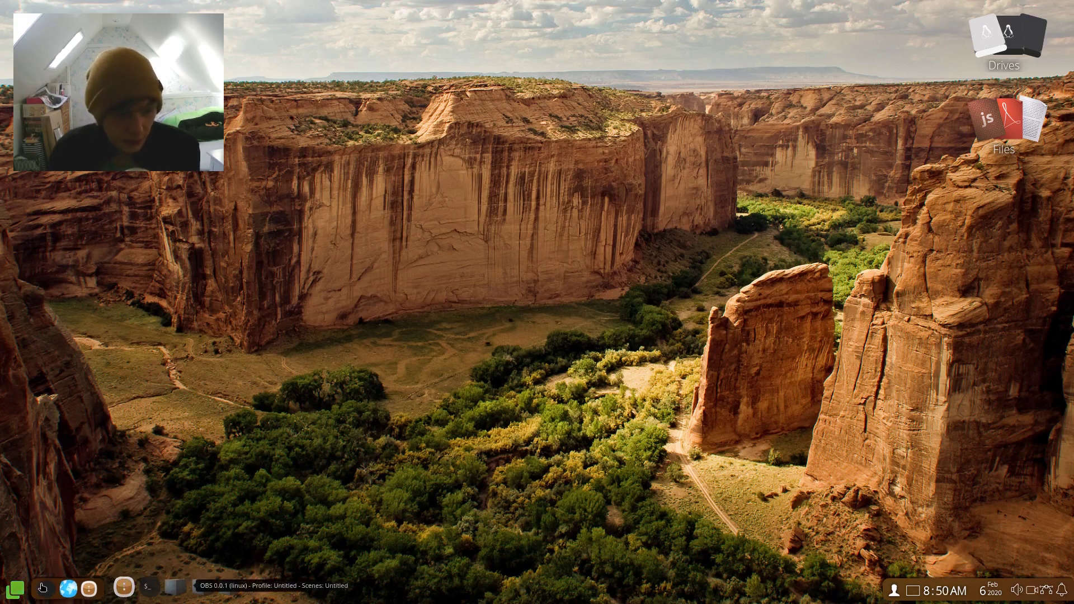
# - View the Display settings page in system settings from the launcher, then close the panel
pyautogui.click(15, 589)
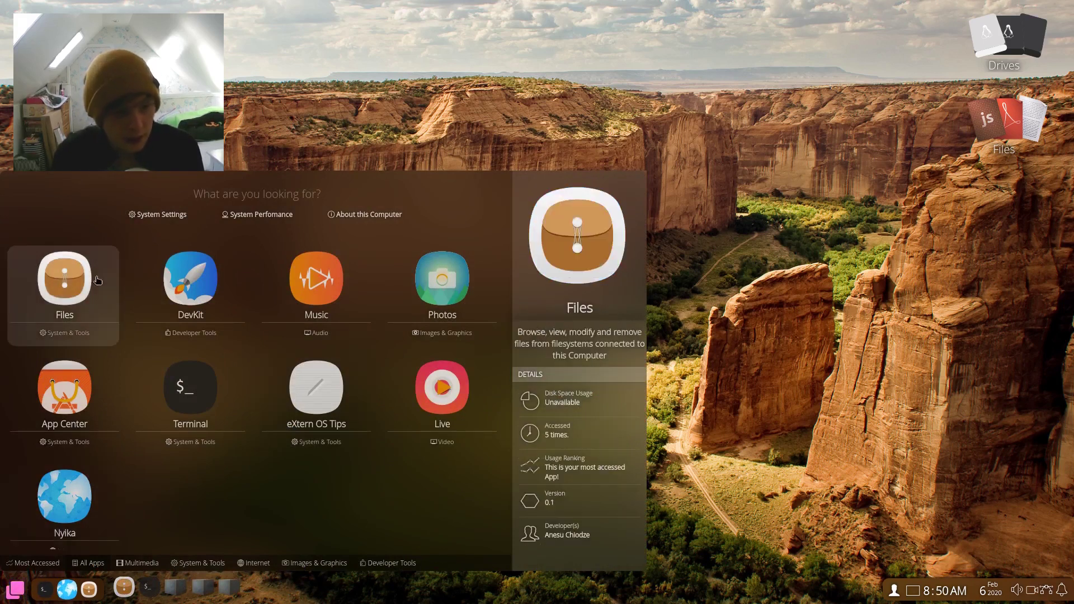
pyautogui.click(166, 223)
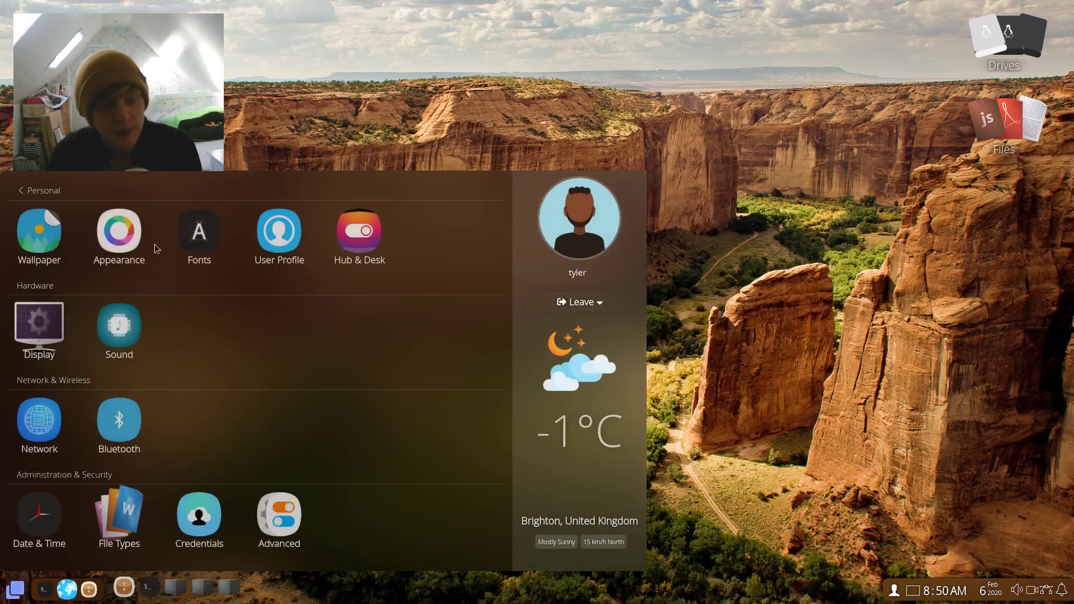
pyautogui.click(53, 322)
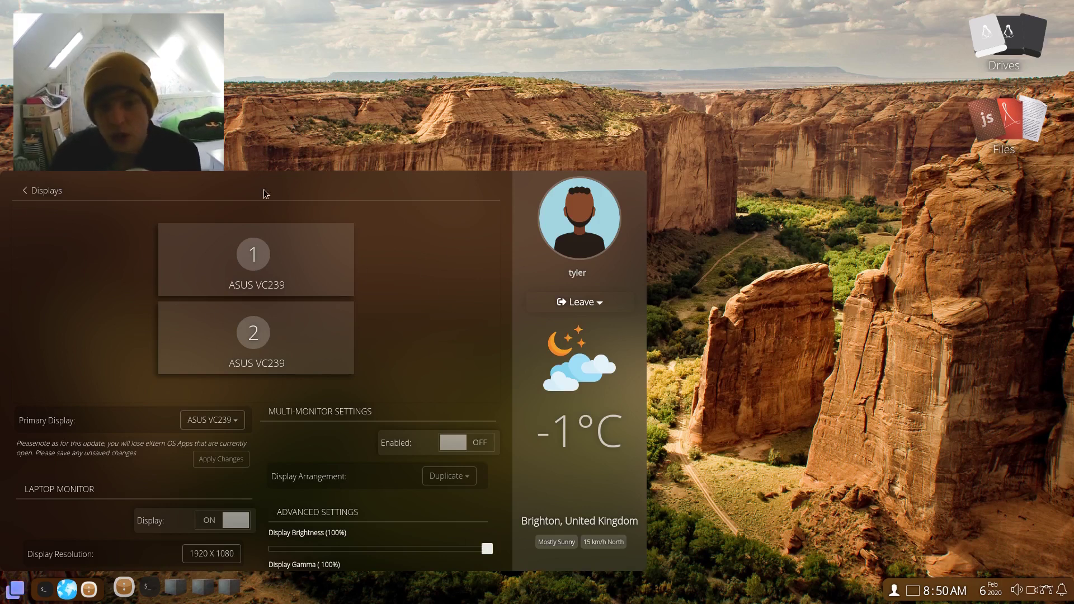
pyautogui.click(791, 192)
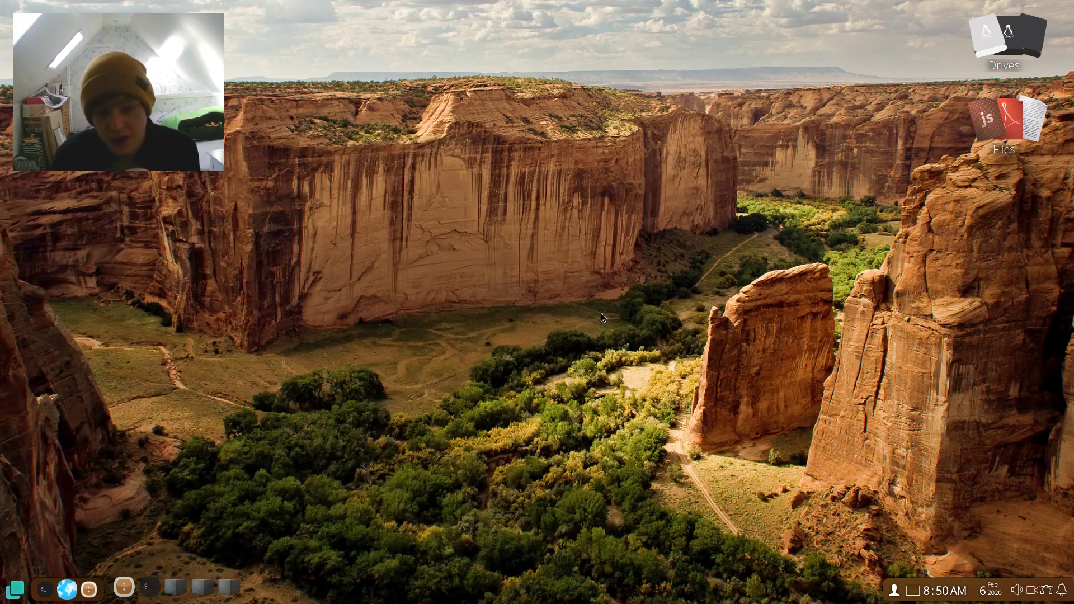
# - Restore OBS Studio from the taskbar, minimize it, and restore it again
pyautogui.click(124, 592)
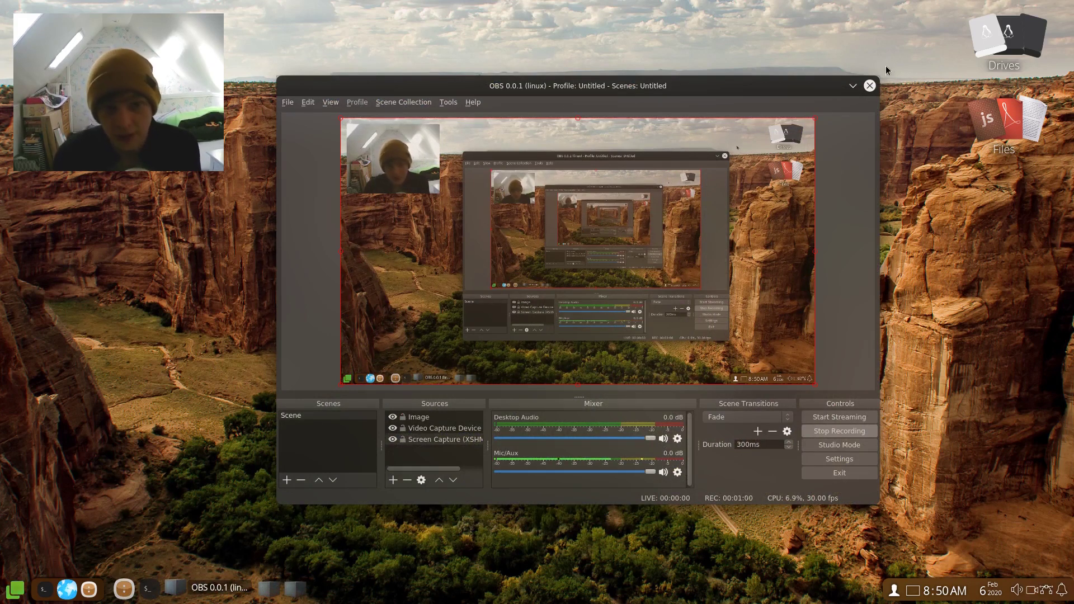
pyautogui.click(852, 85)
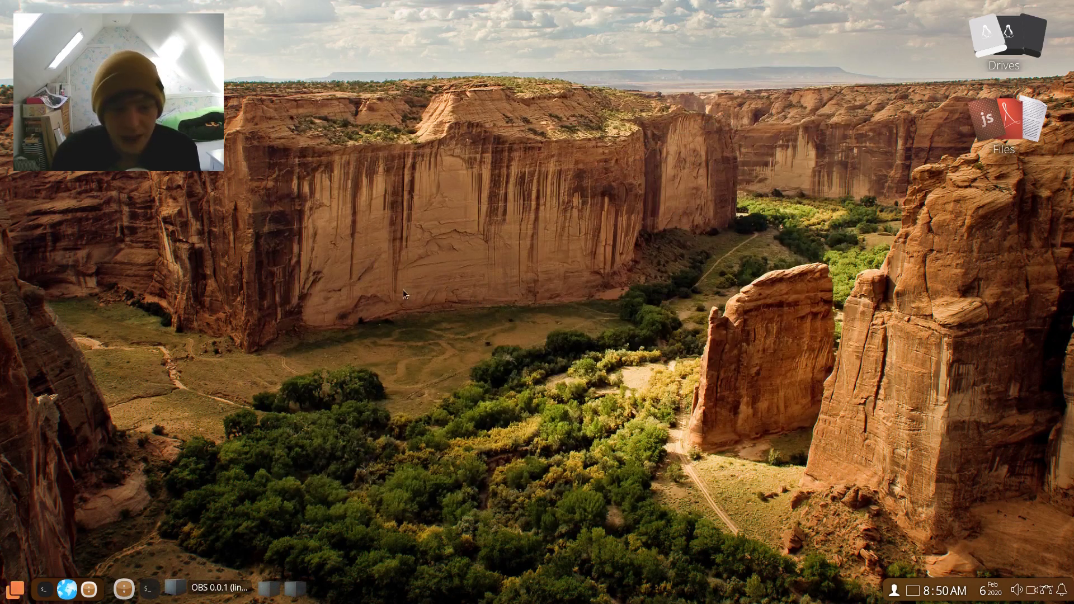
pyautogui.click(218, 587)
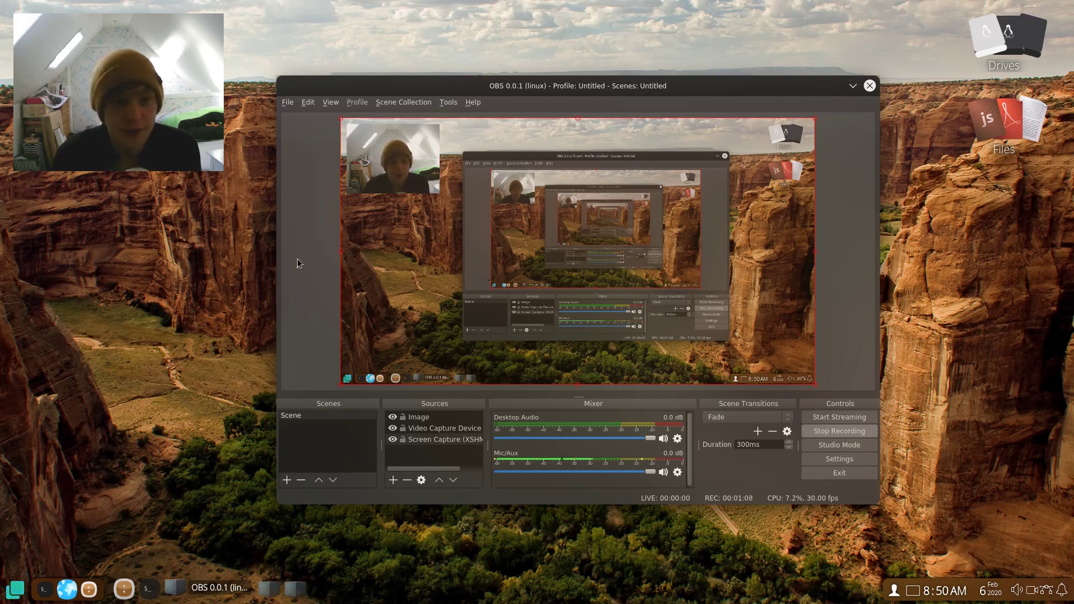
# - Open the app launcher, back out of the Displays settings page, and clear an 'obs' search
pyautogui.click(19, 596)
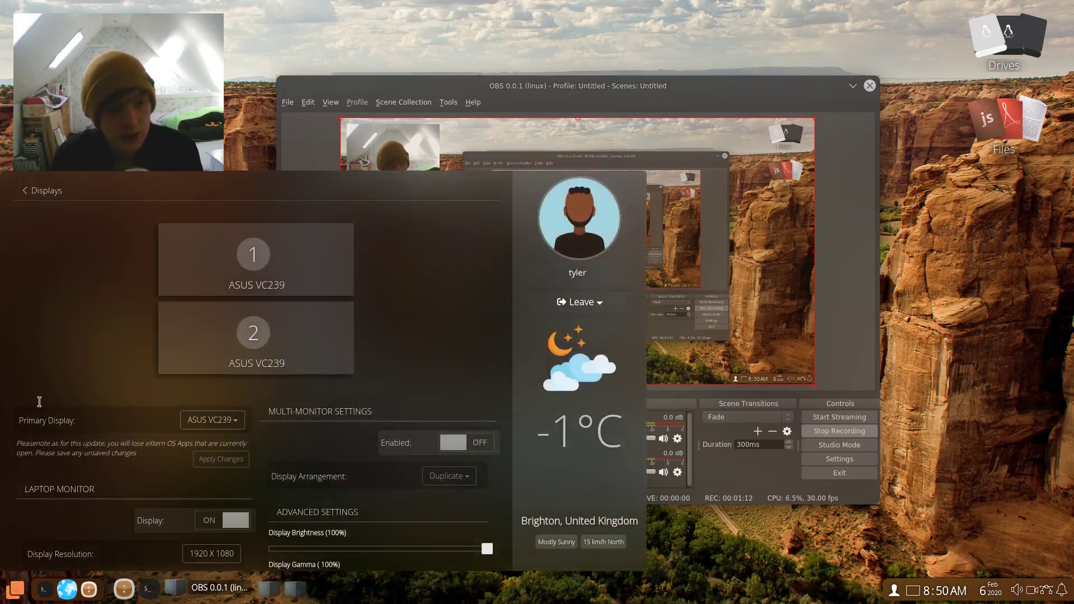
pyautogui.click(33, 191)
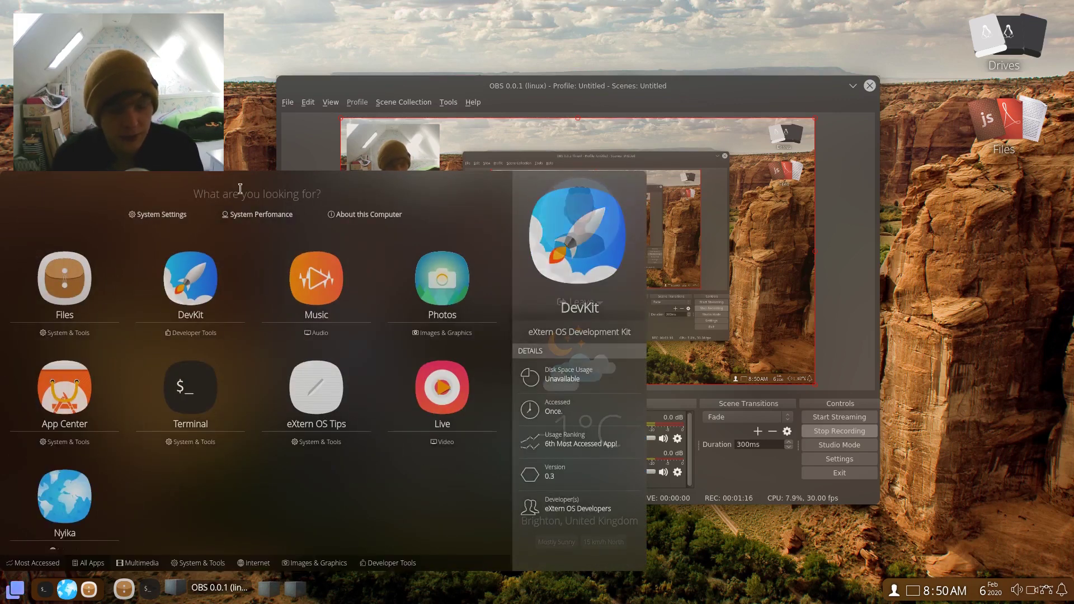
pyautogui.write('obs')
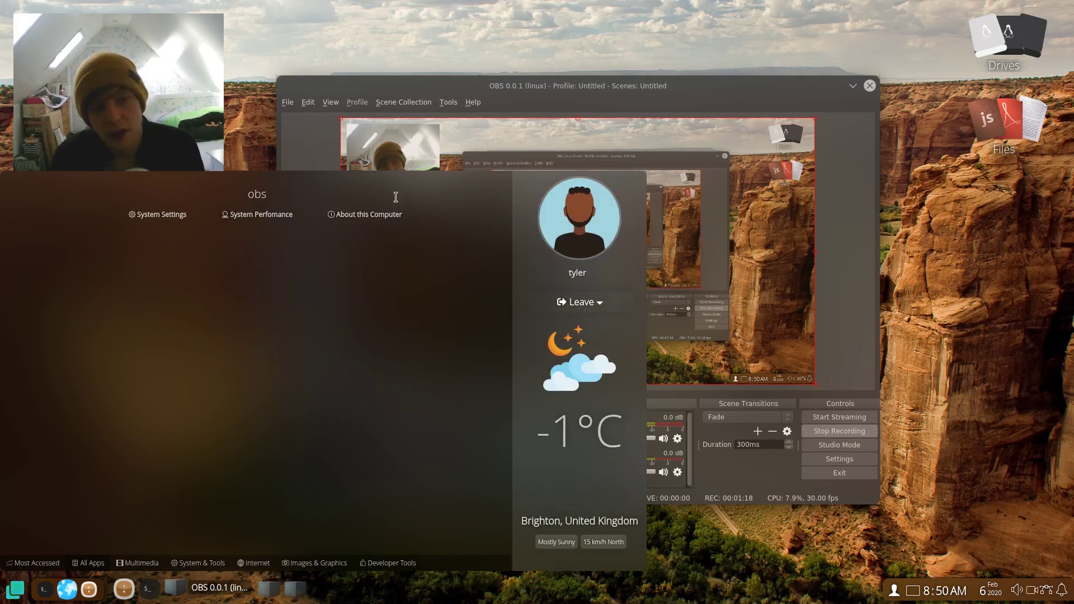
pyautogui.press('BackSpace')
pyautogui.press('BackSpace')
pyautogui.press('BackSpace')
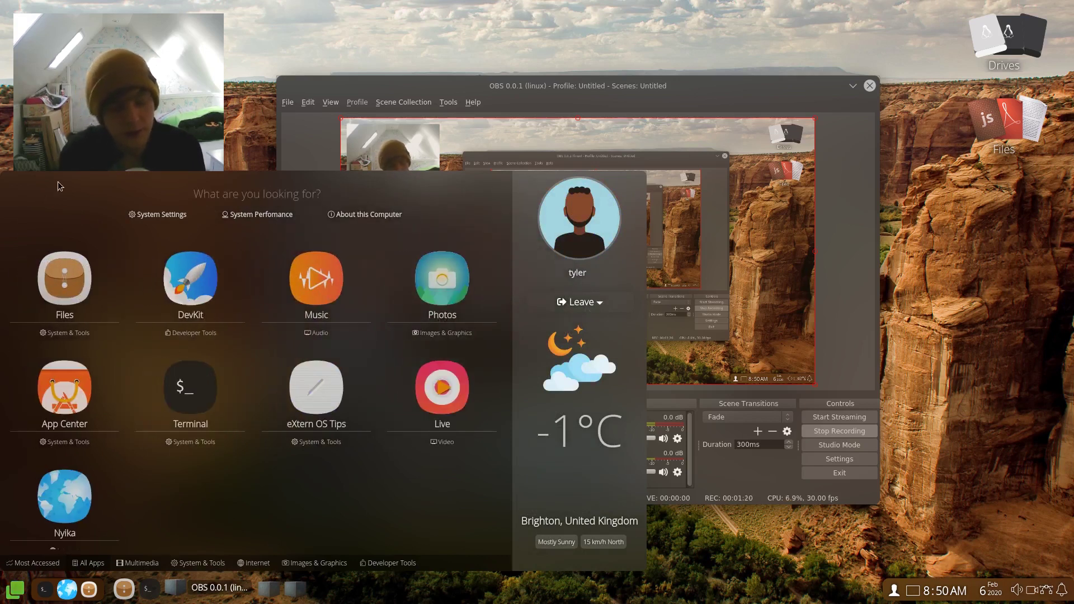
# - Launch Terminal by searching 'terminal' in the launcher, then minimize its window
pyautogui.write('terminal')
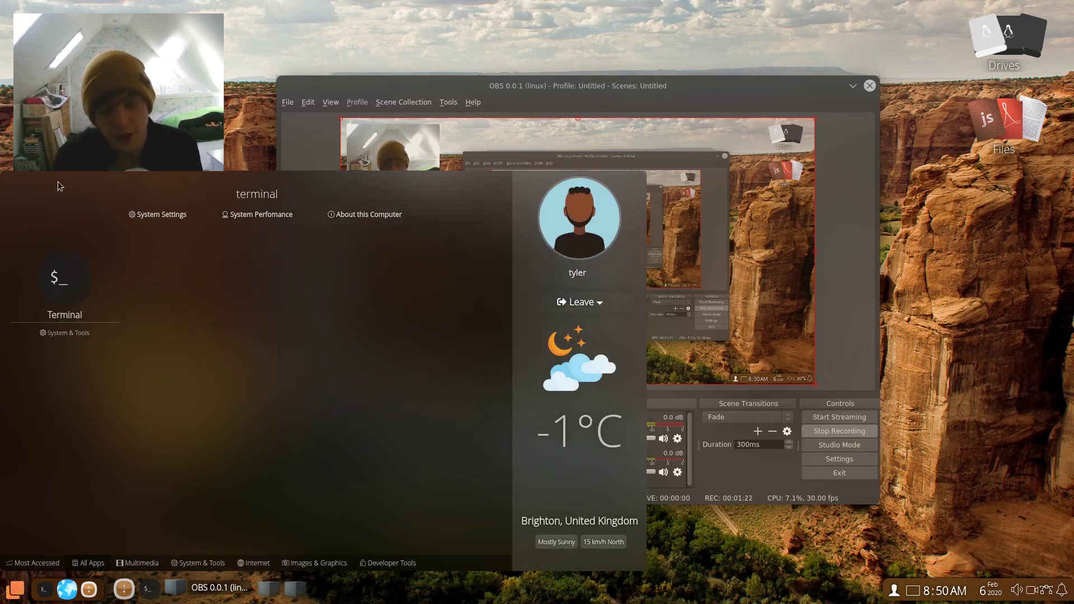
pyautogui.moveTo(64, 280)
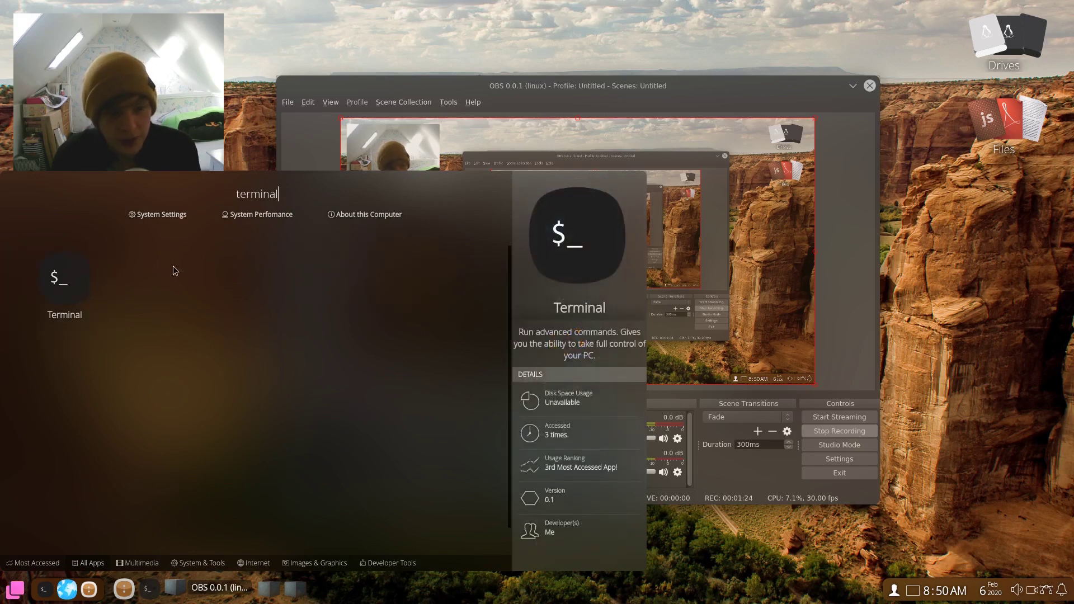
pyautogui.press('Return')
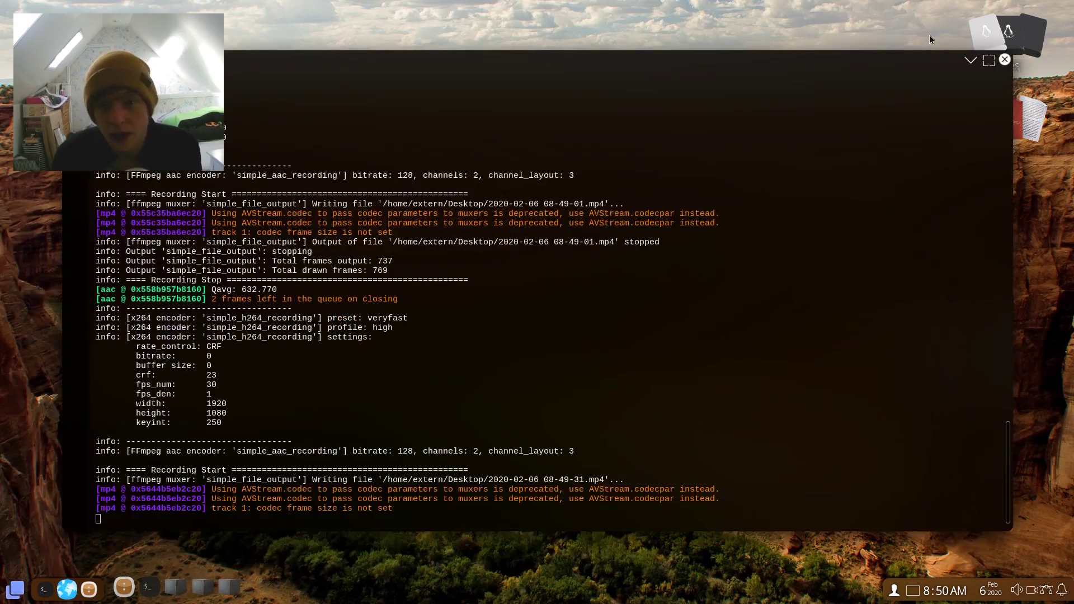
pyautogui.click(971, 60)
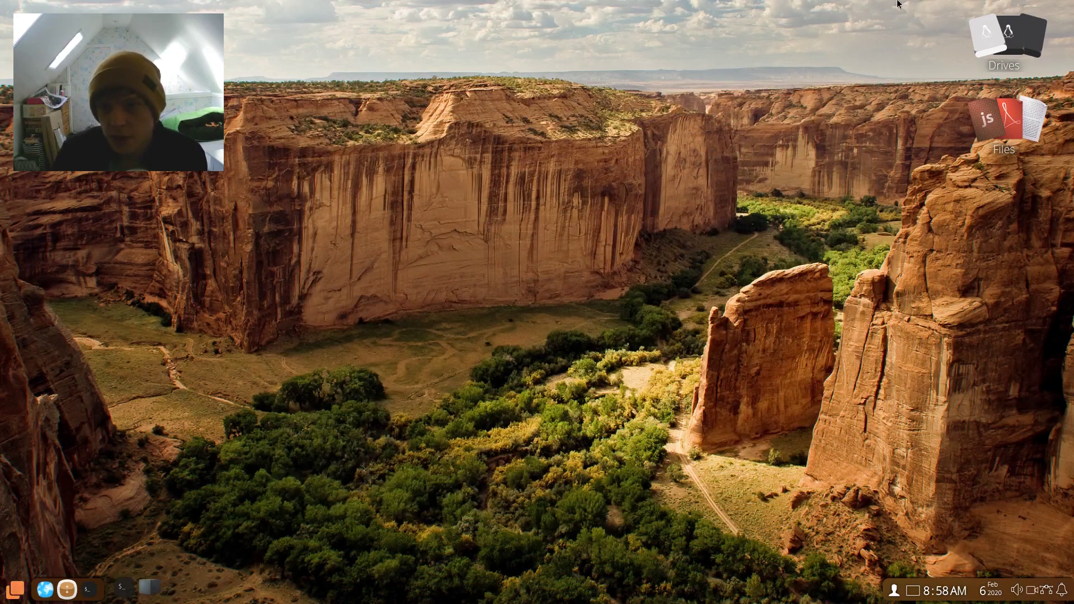
pyautogui.click(1007, 42)
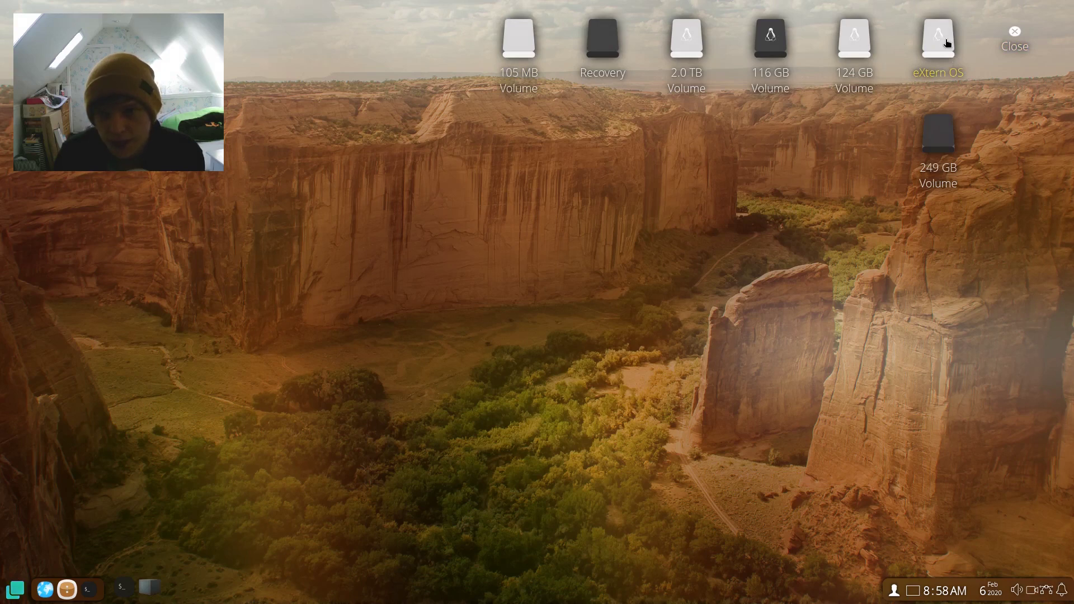
pyautogui.click(946, 44)
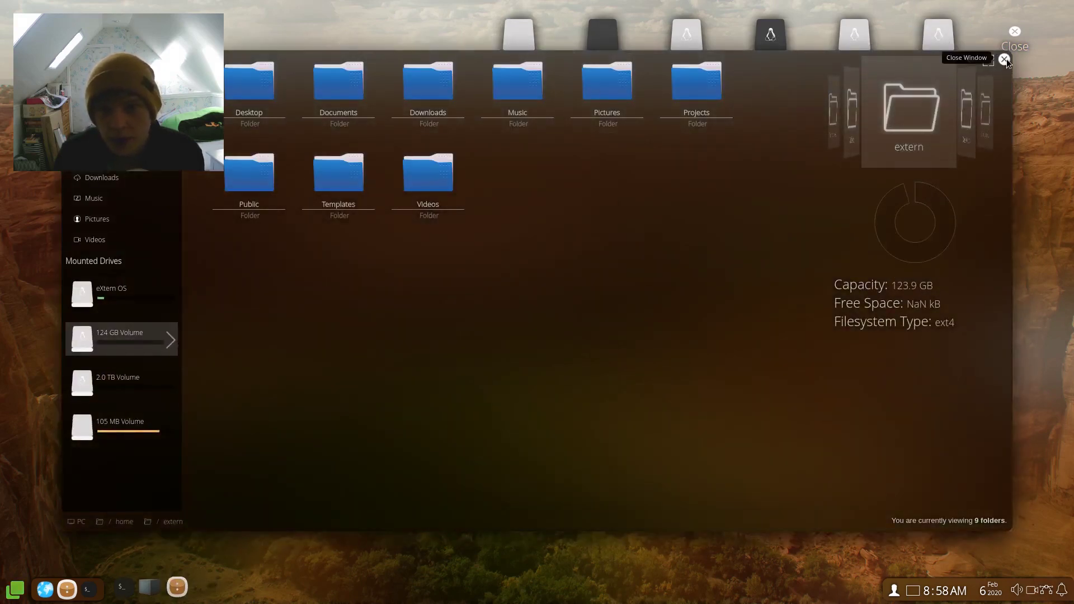
pyautogui.click(1005, 59)
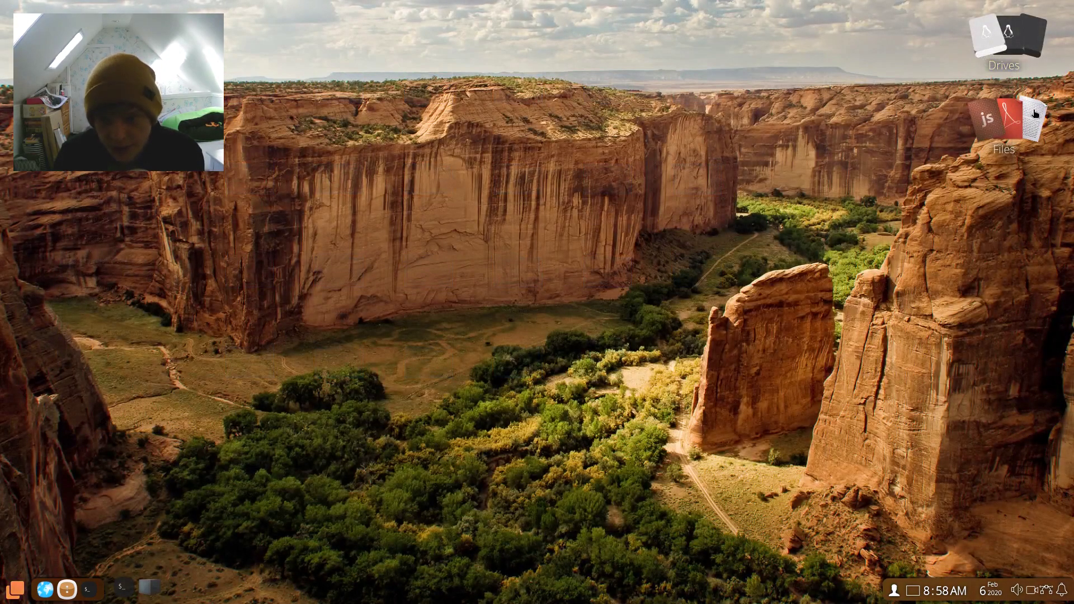
pyautogui.click(1005, 135)
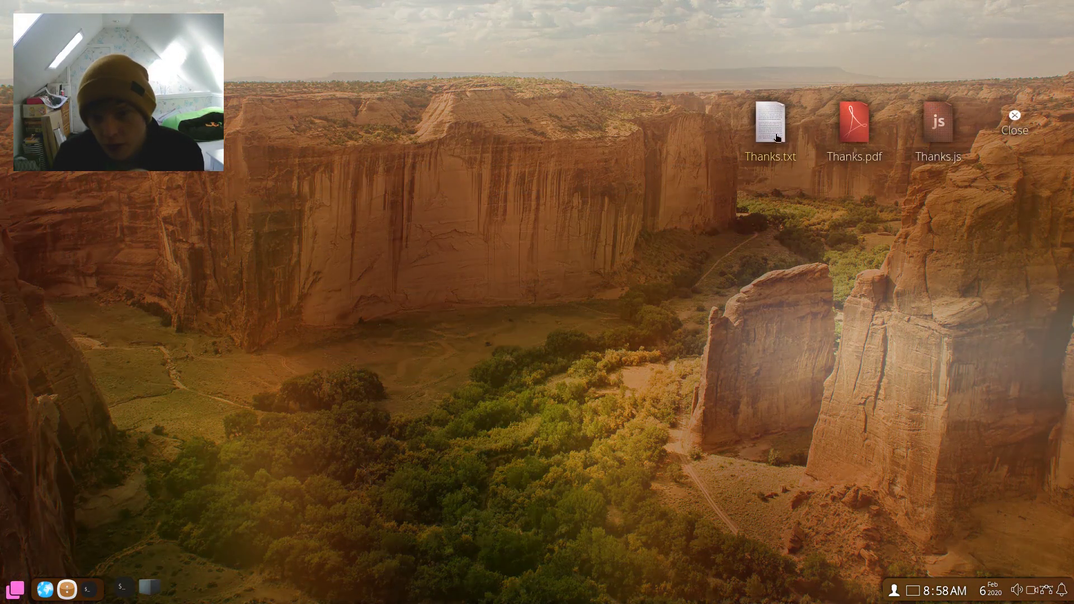
pyautogui.press('Left')
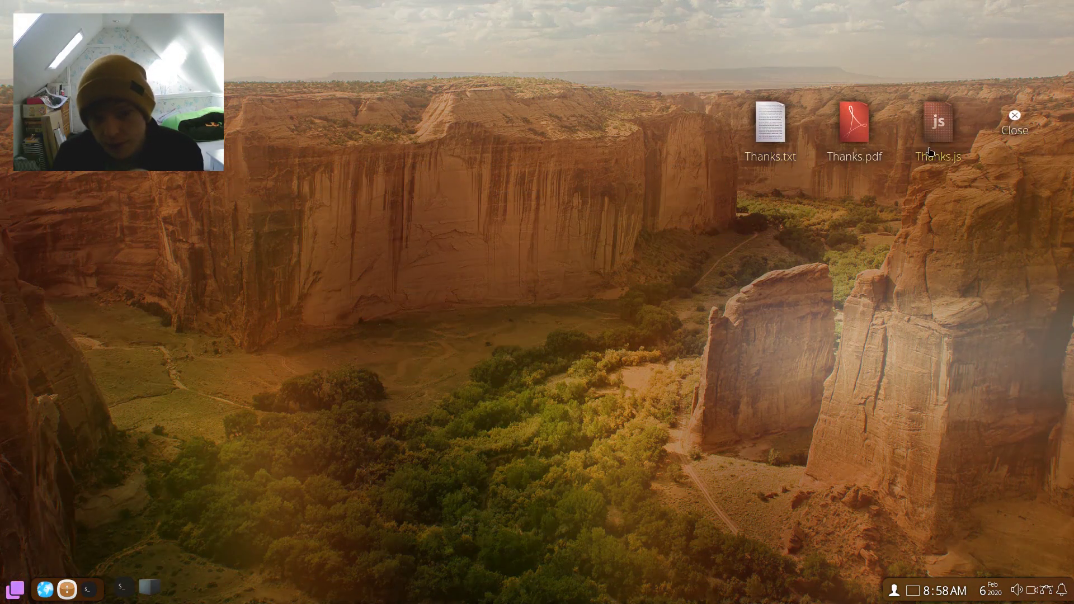
pyautogui.click(780, 159)
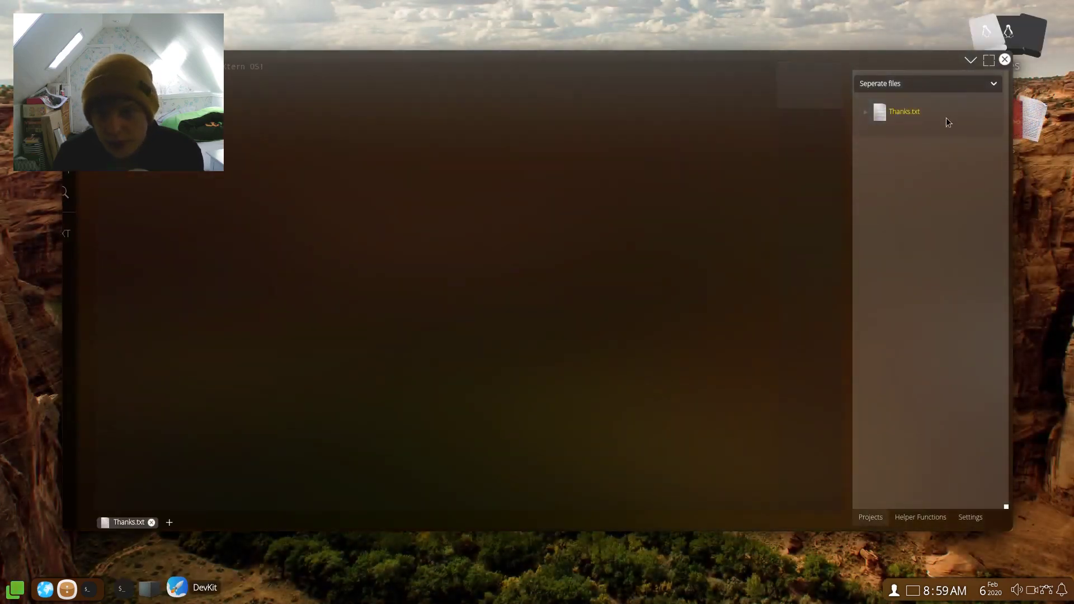
pyautogui.click(1005, 60)
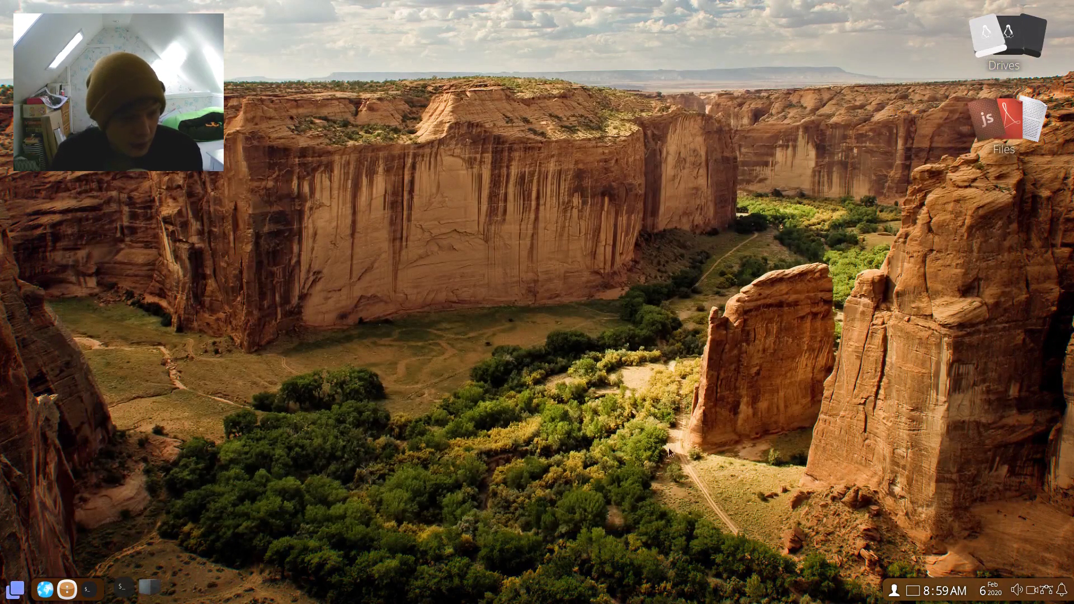
# - Look at system settings and the system performance overview from the launcher, returning to the app grid each time
pyautogui.click(8, 591)
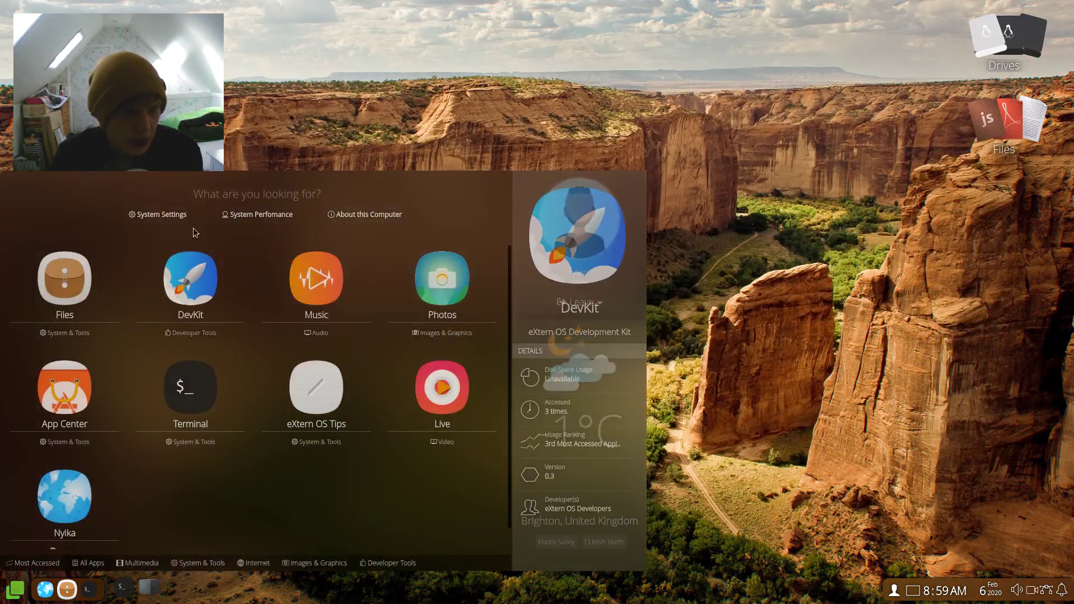
pyautogui.click(166, 217)
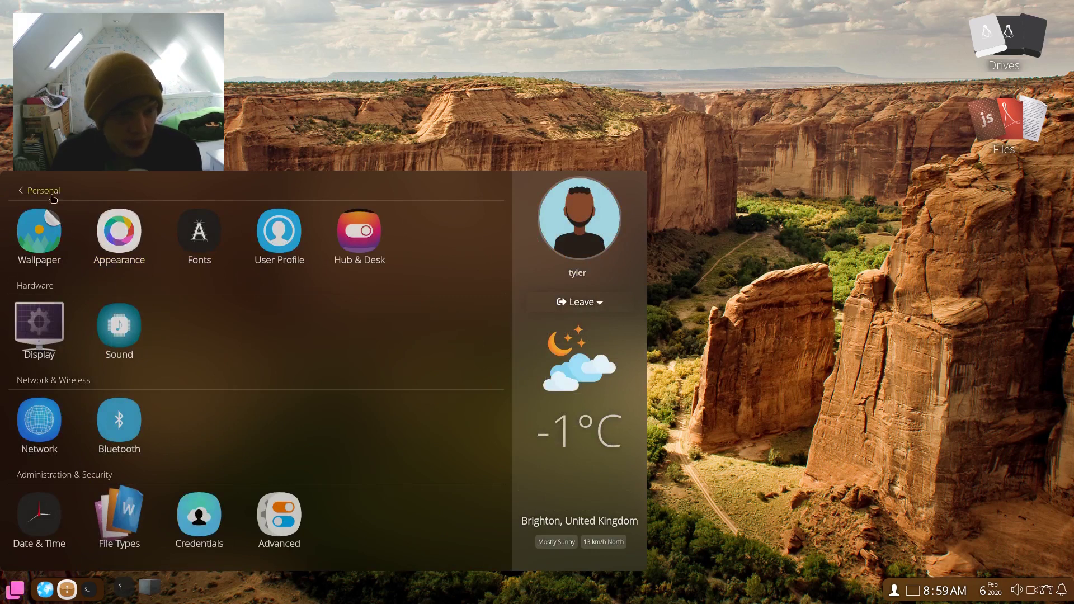
pyautogui.click(50, 194)
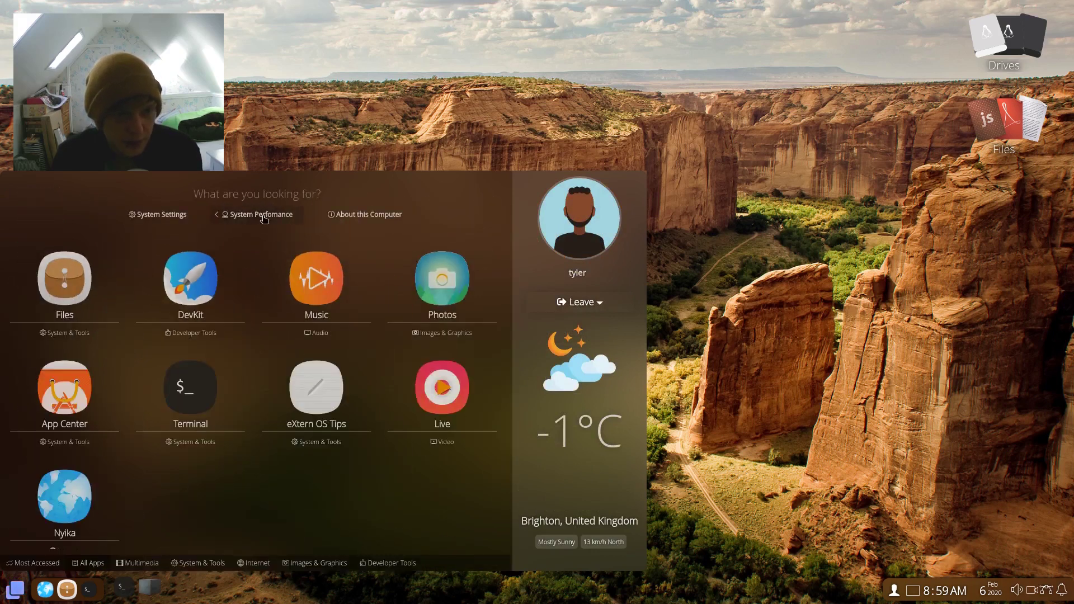
pyautogui.click(263, 216)
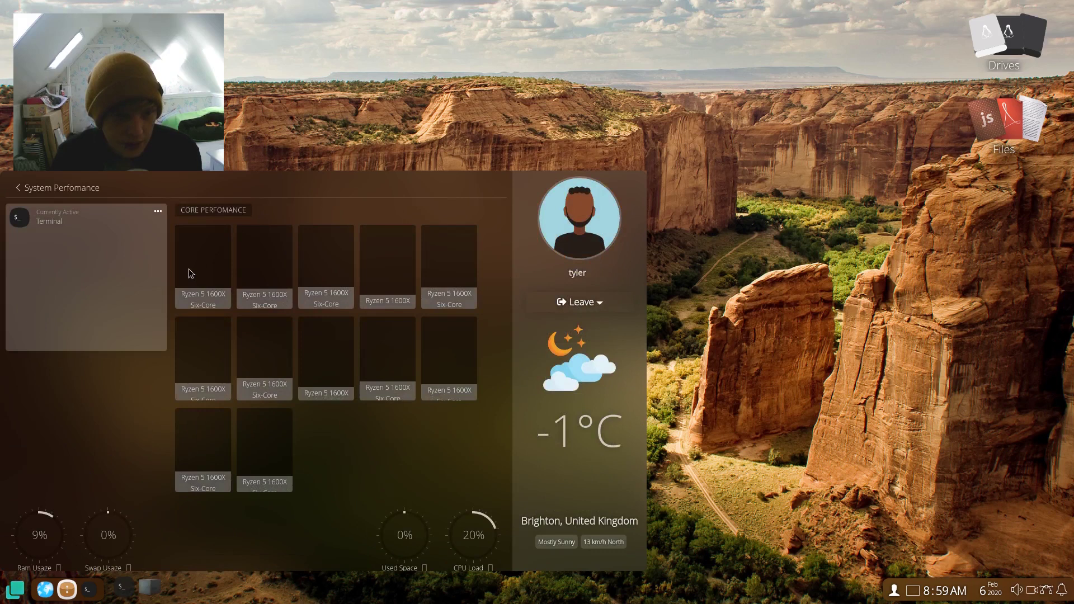
pyautogui.click(42, 190)
# - View About this Computer, then show and close the restart and shutdown choices
pyautogui.click(386, 214)
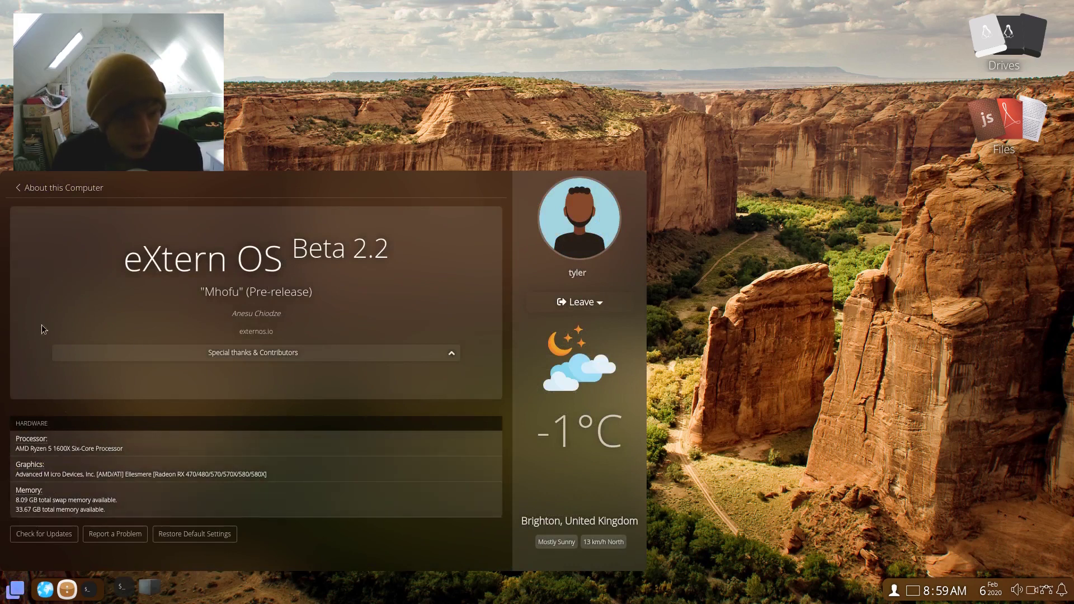
pyautogui.click(40, 188)
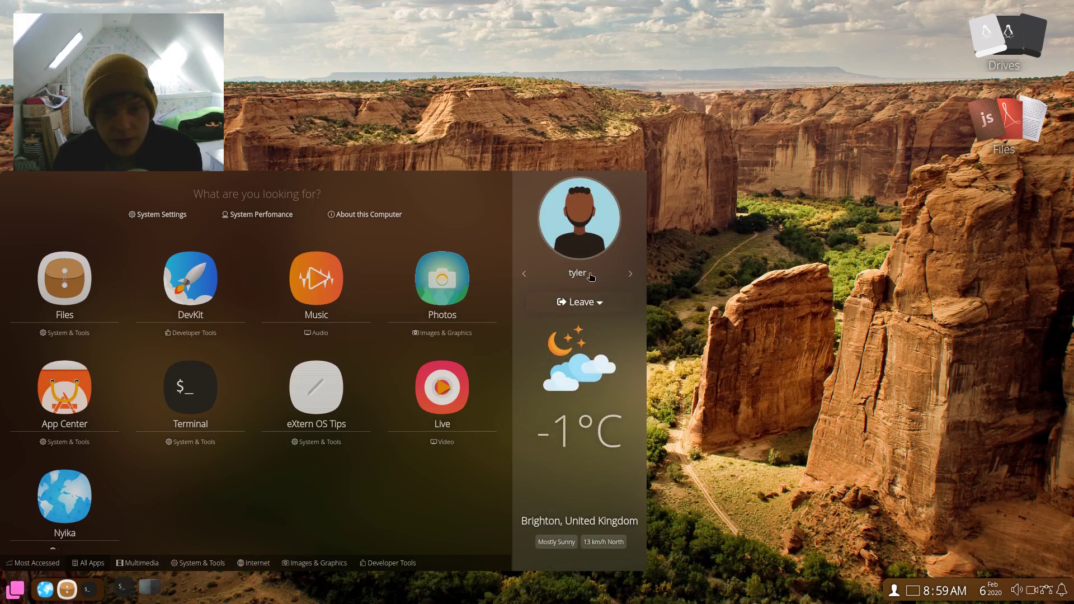
pyautogui.click(599, 302)
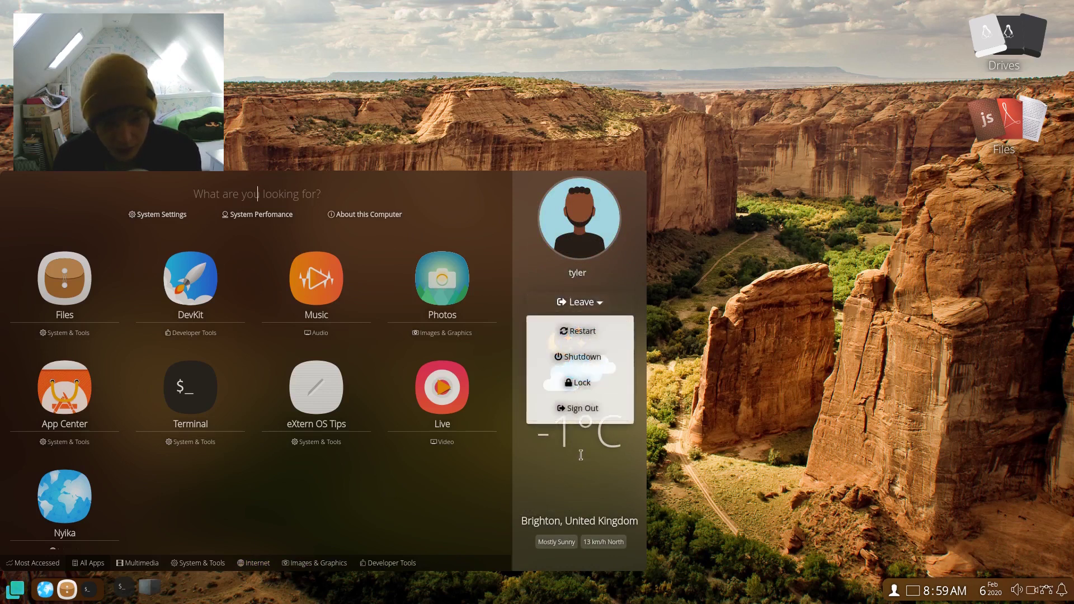
pyautogui.click(561, 488)
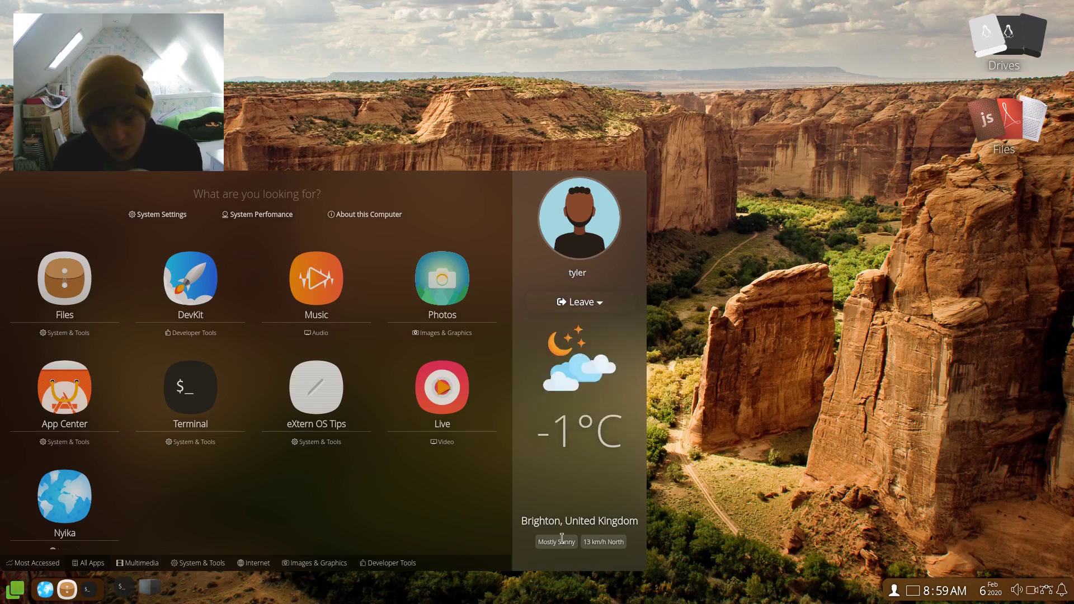
pyautogui.click(818, 480)
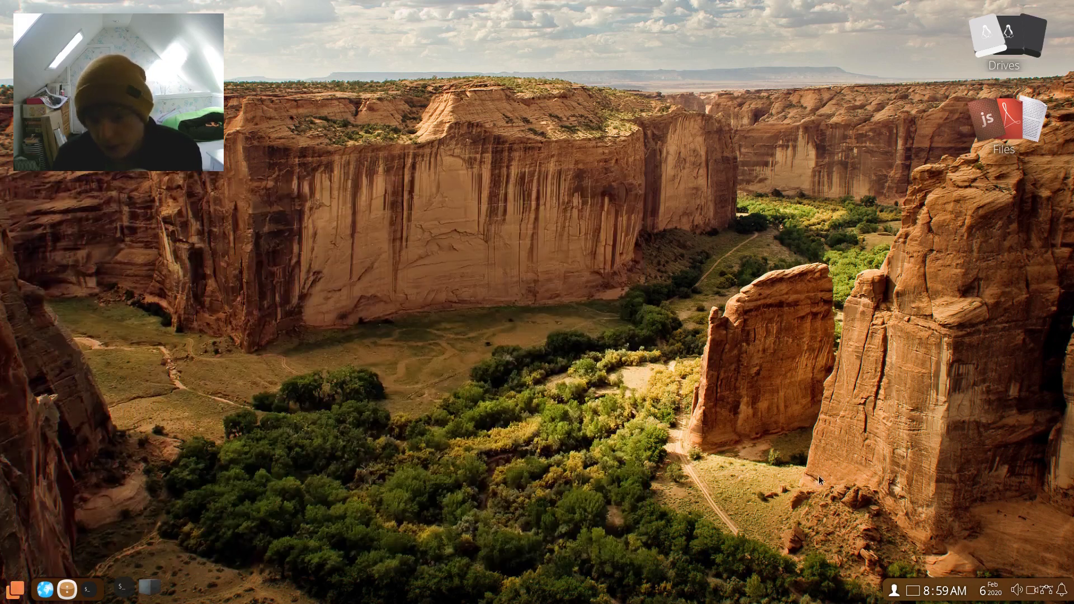
pyautogui.click(898, 592)
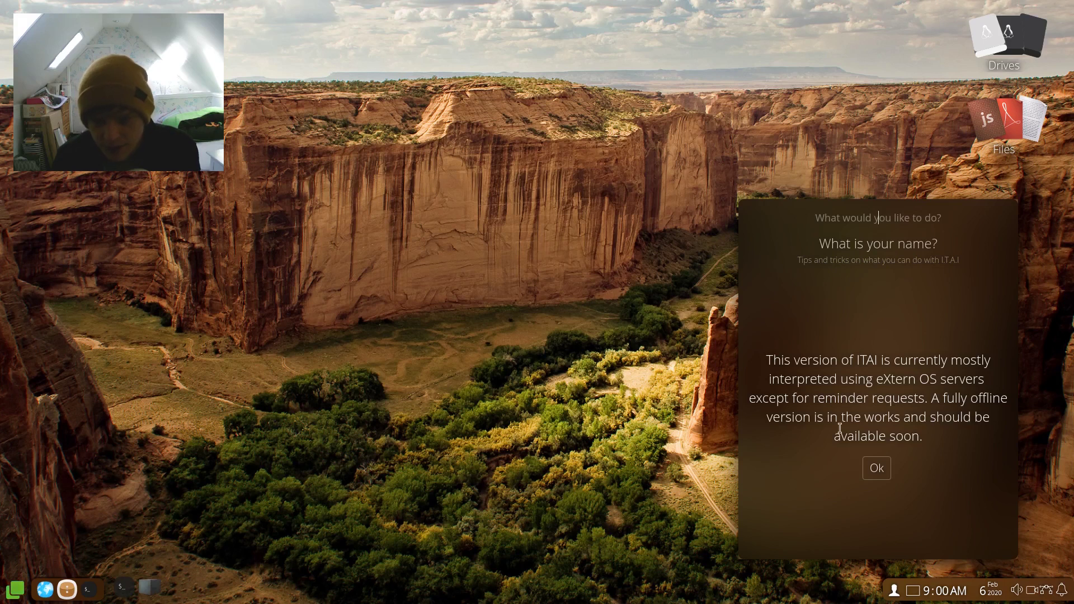
pyautogui.click(877, 469)
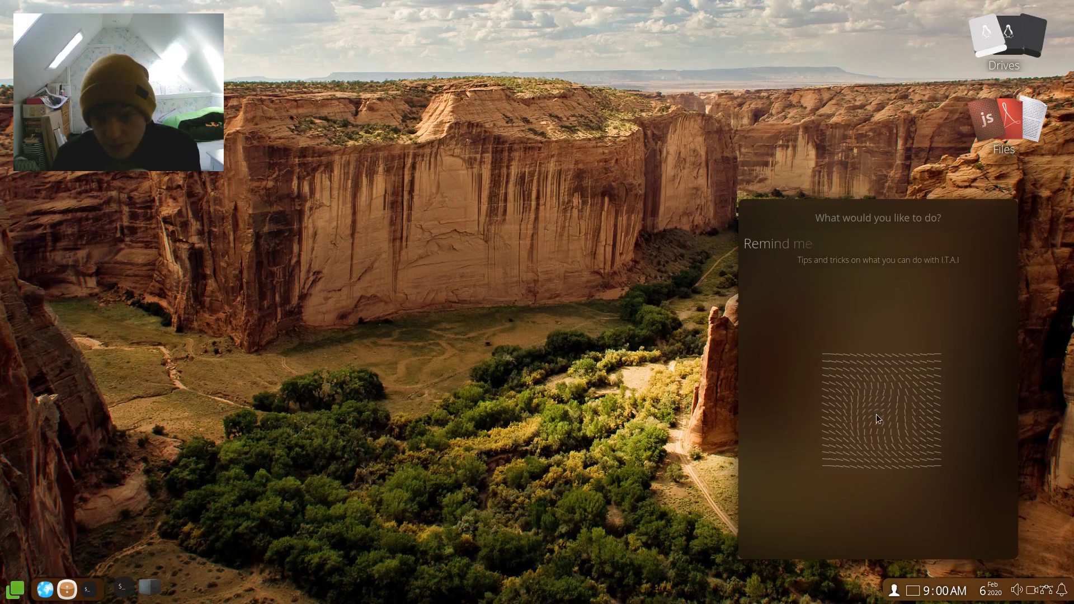
pyautogui.click(652, 277)
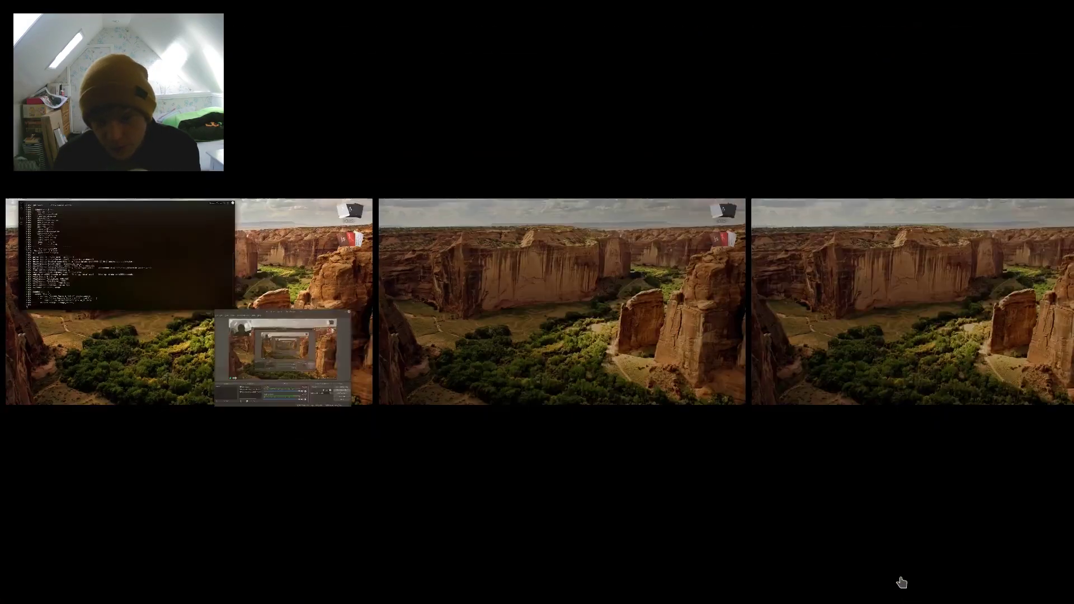
# - Switch to workspace 2 and toggle the volume control open and shut
pyautogui.click(643, 297)
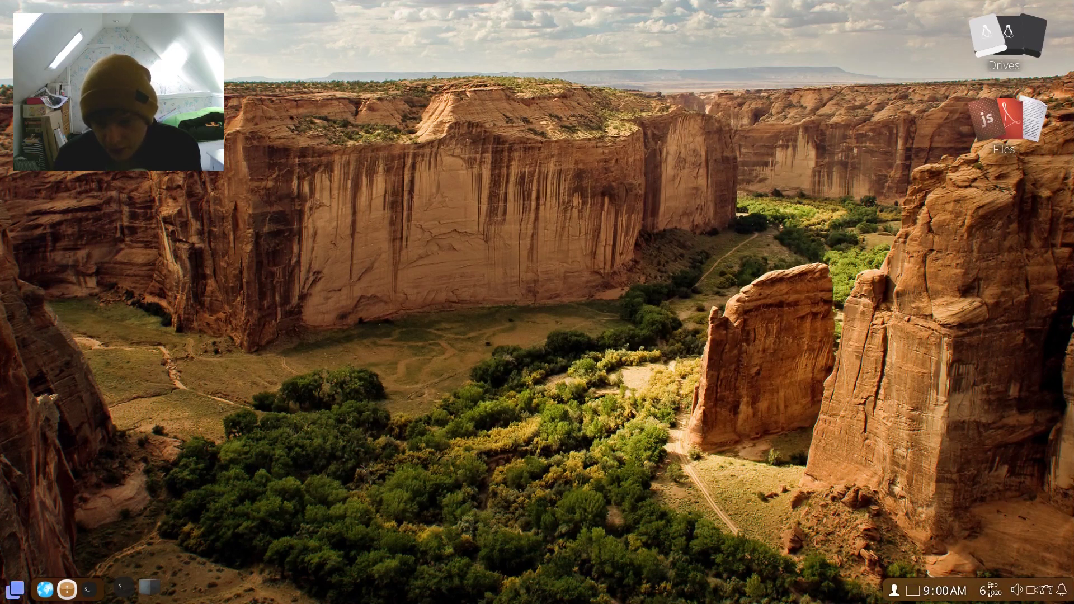
pyautogui.click(1017, 590)
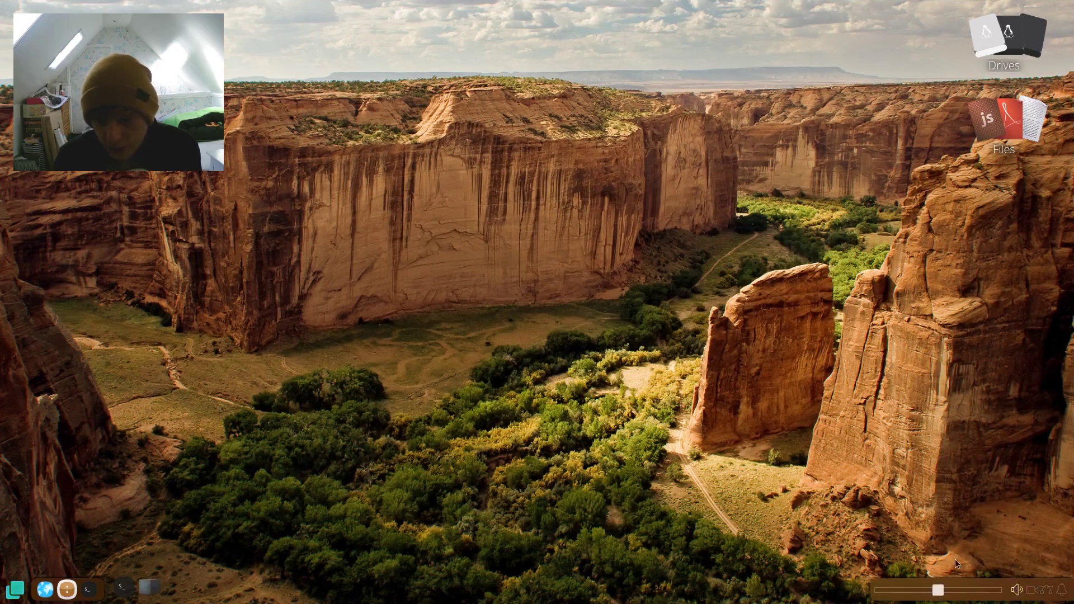
pyautogui.click(1018, 591)
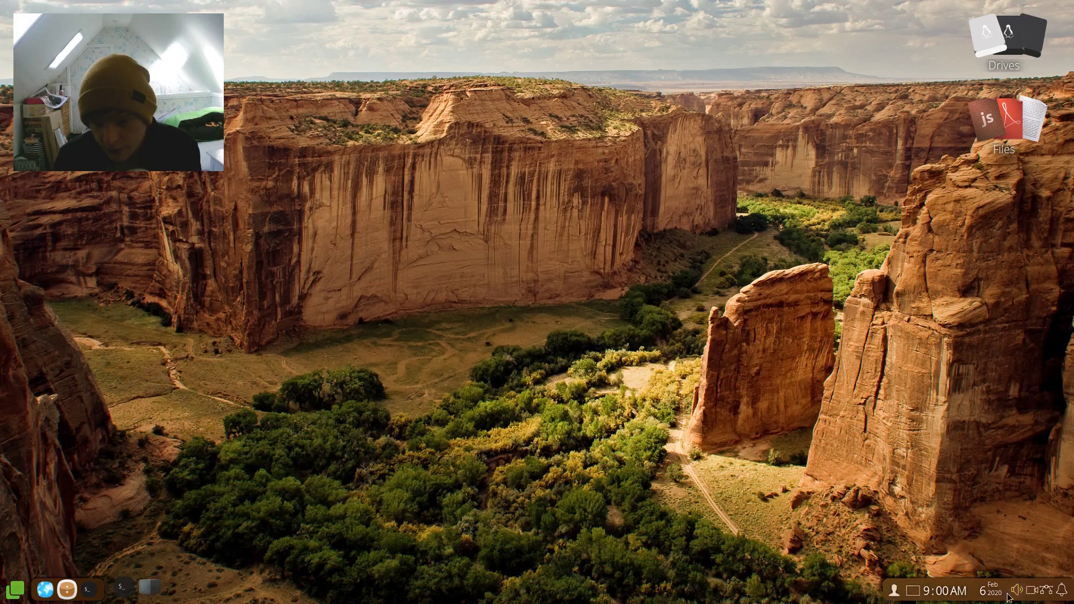
# - Check the screenshot and screen recording options, close them, and open the empty notifications list
pyautogui.click(1033, 591)
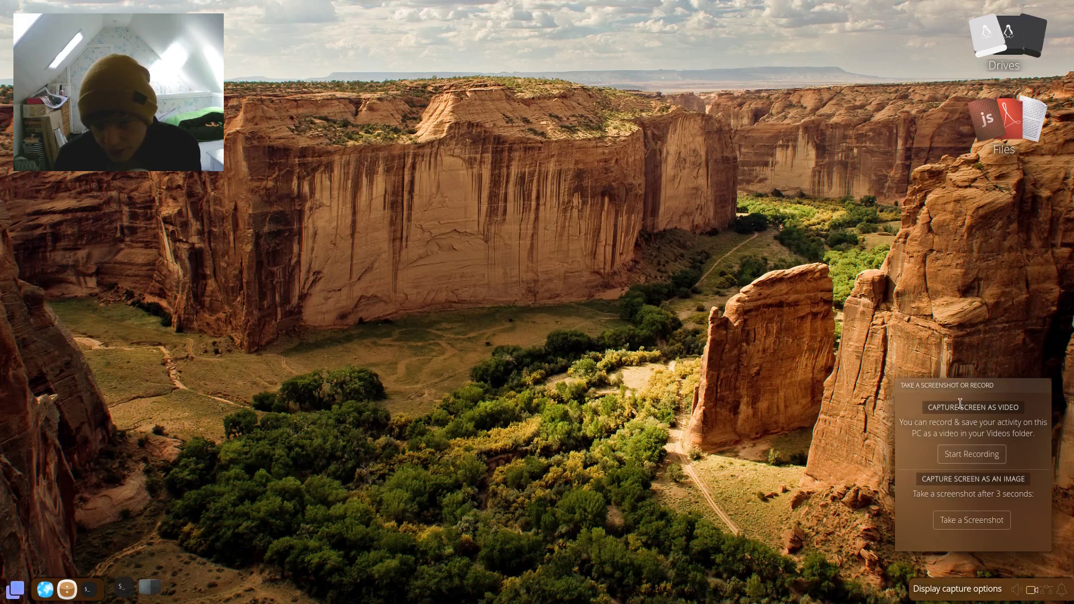
pyautogui.click(972, 519)
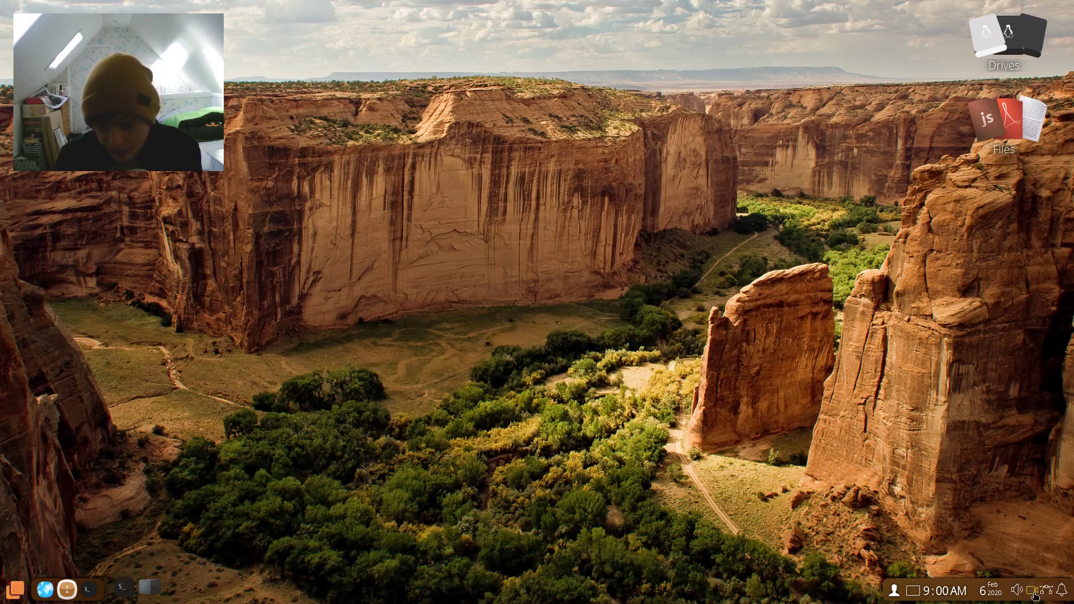
pyautogui.click(1061, 597)
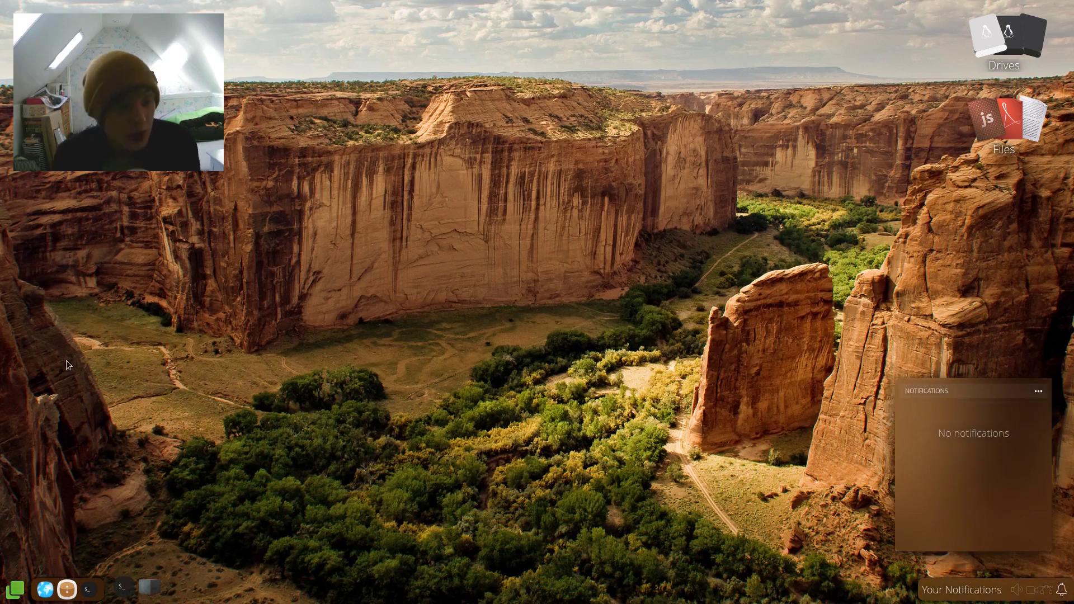
# - Launch Files from the launcher and shrink its window from the top-left corner
pyautogui.click(15, 590)
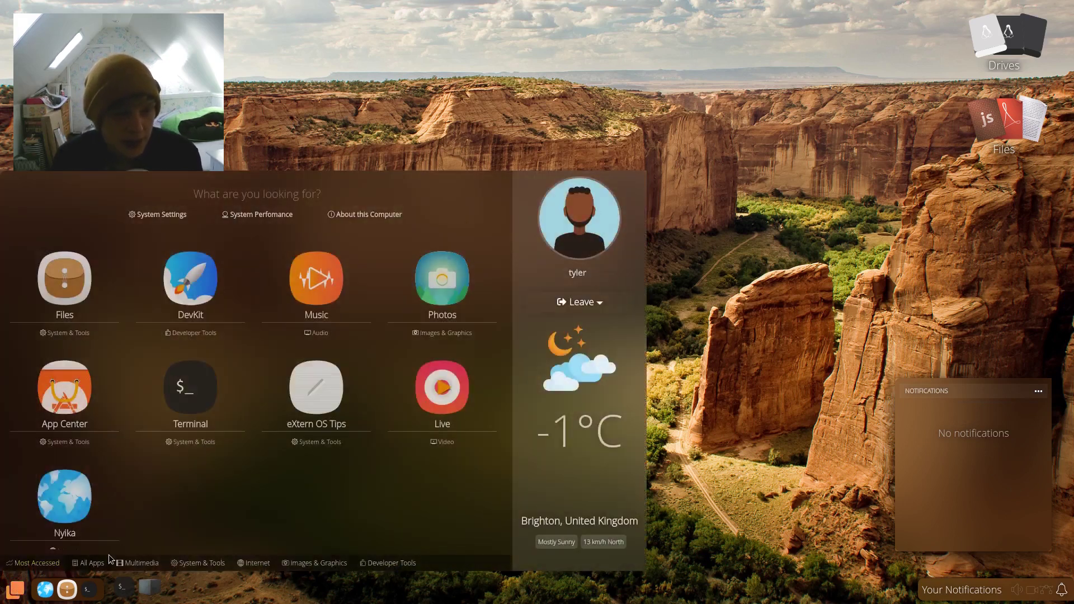
pyautogui.click(65, 279)
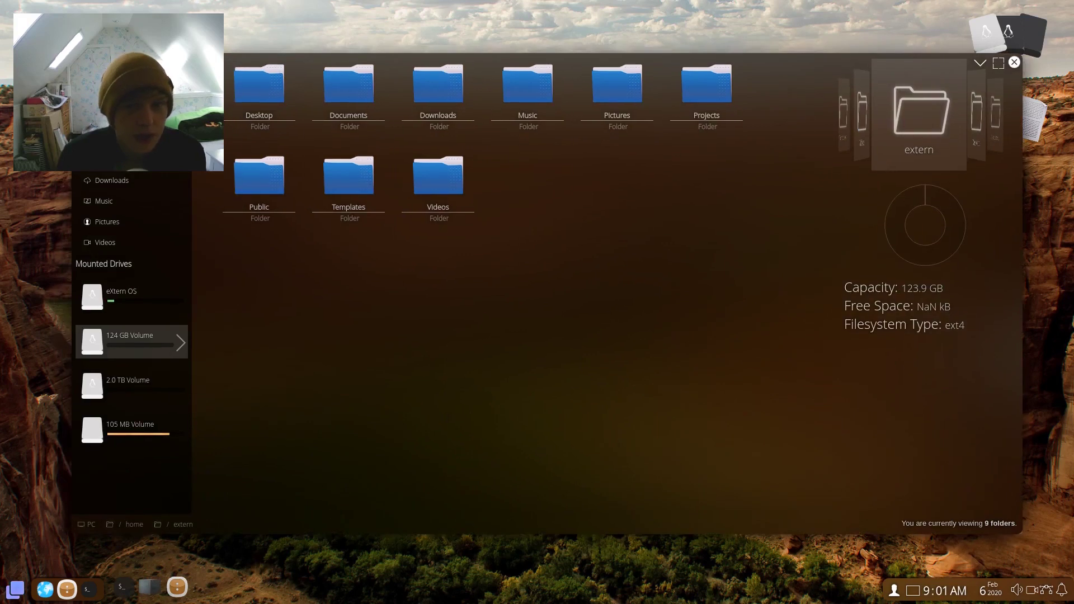
pyautogui.moveTo(73, 54); pyautogui.dragTo(137, 87)
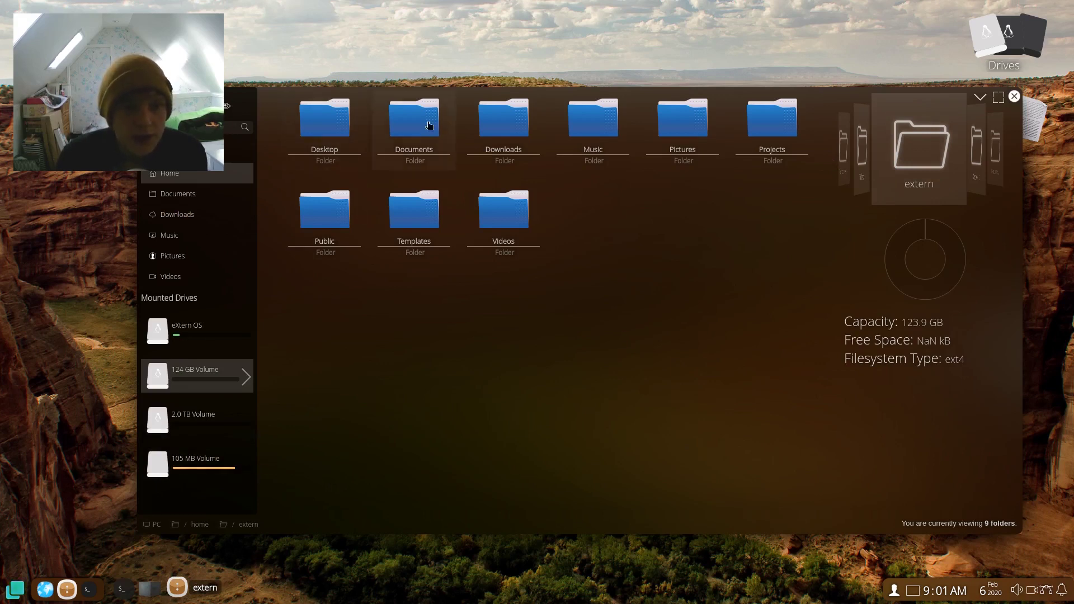
# - Show the Documents folder's actions, cycle the folder previews toward Videos, then close the actions
pyautogui.rightClick(416, 116)
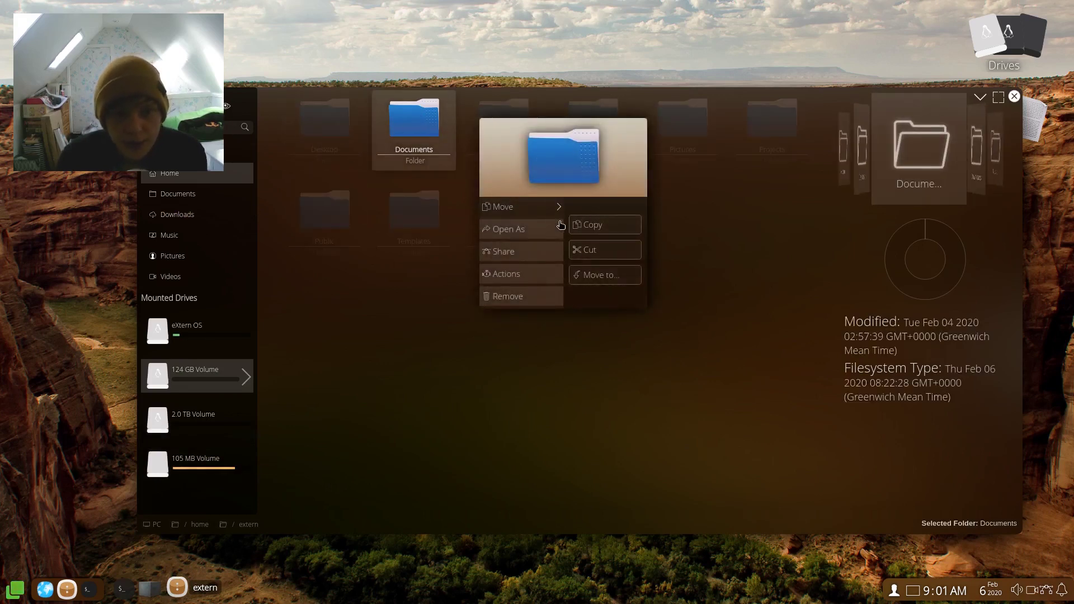
pyautogui.moveTo(546, 238)
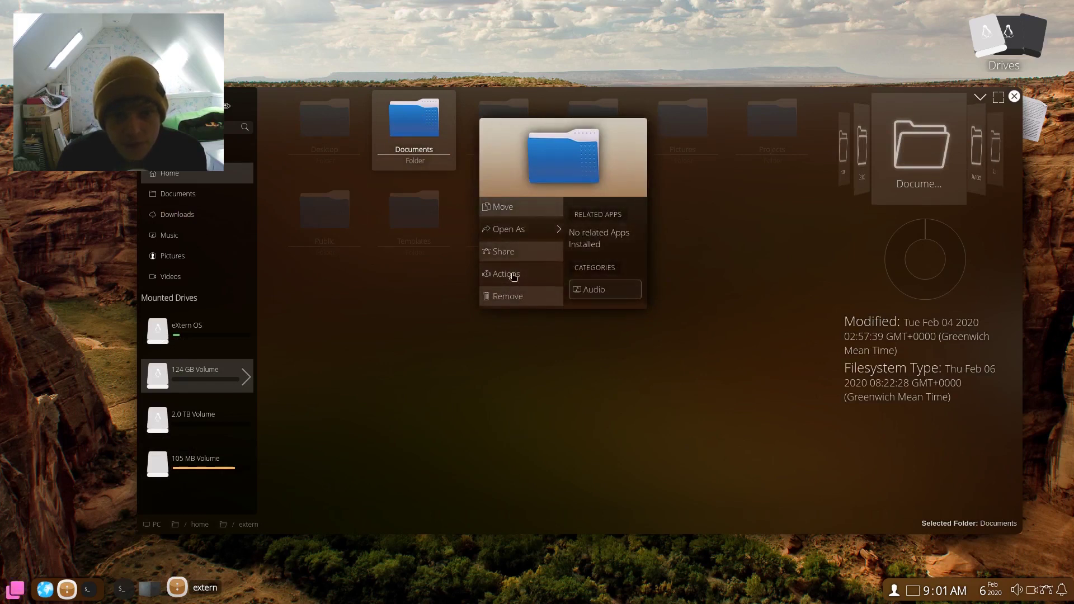
pyautogui.moveTo(560, 273)
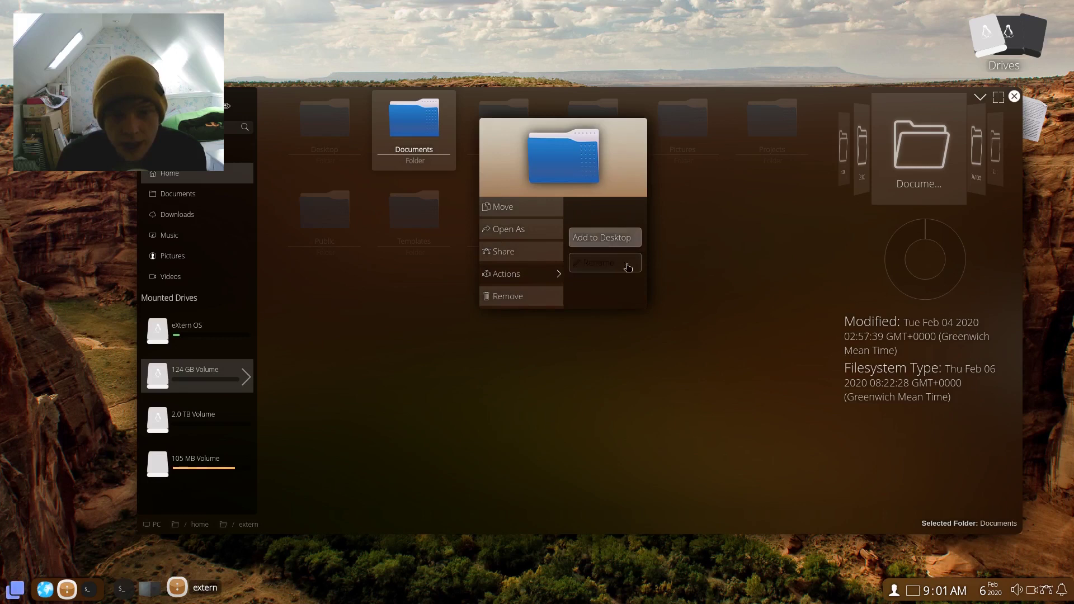
pyautogui.click(981, 165)
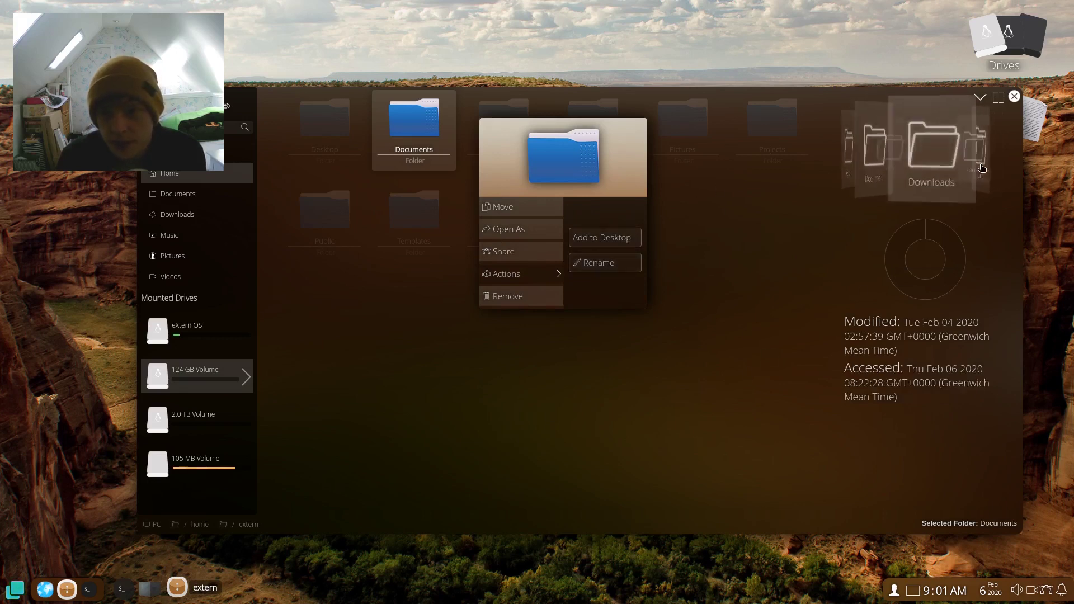
pyautogui.click(982, 168)
pyautogui.click(982, 168)
pyautogui.click(985, 169)
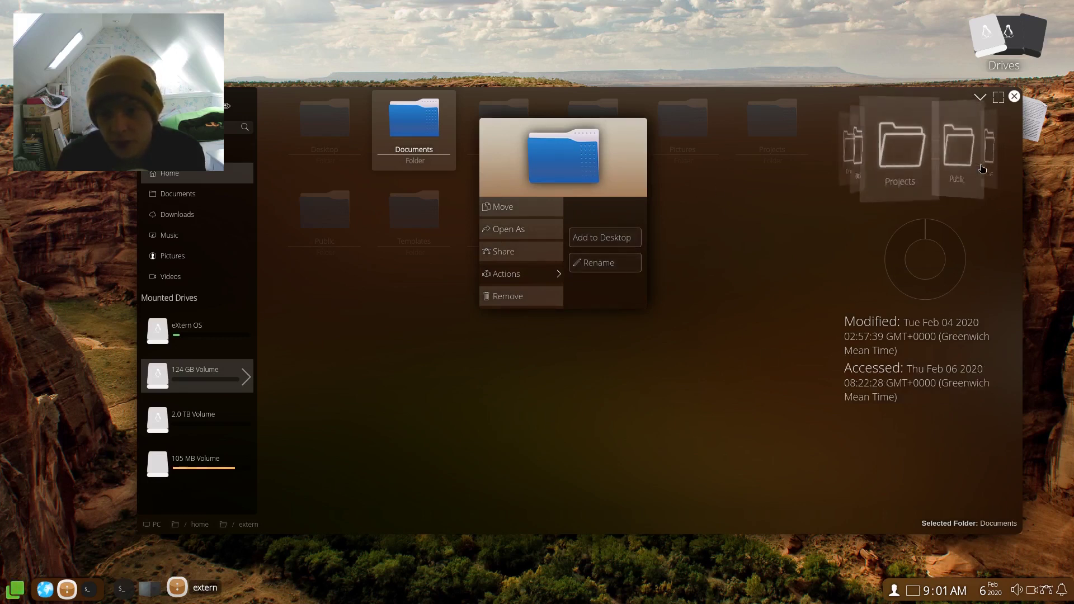
pyautogui.click(988, 171)
pyautogui.click(598, 435)
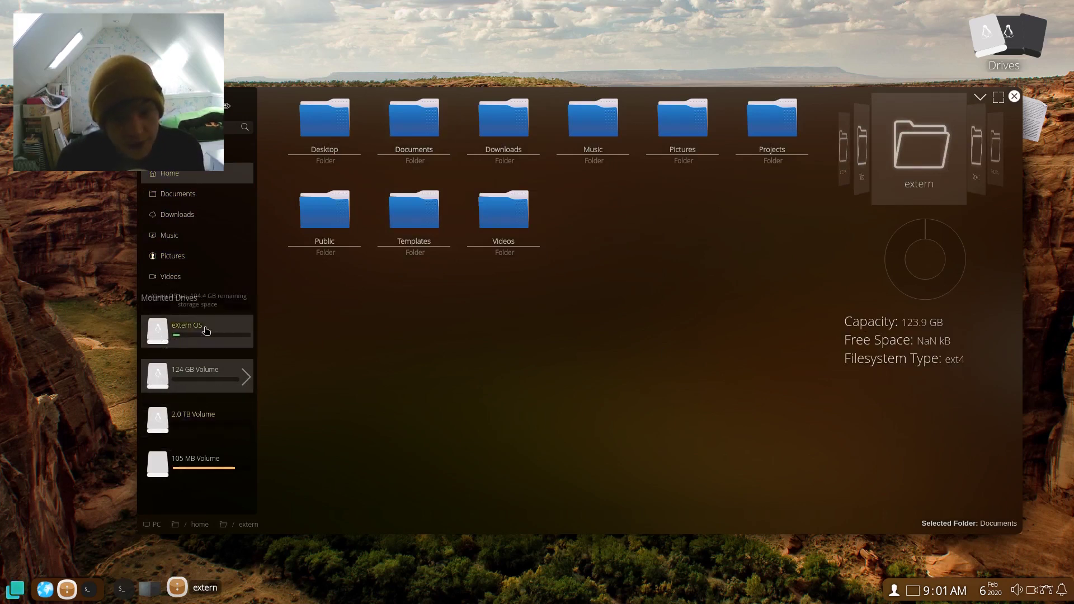
# - Show the folder's Actions menu with New Folder and New File, then dismiss it
pyautogui.rightClick(511, 362)
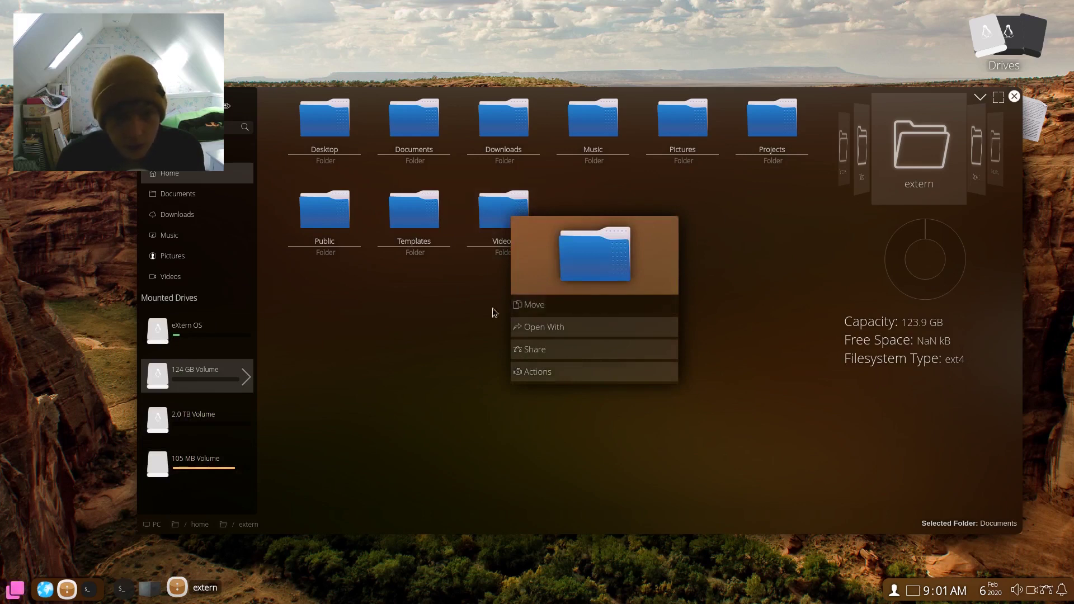
pyautogui.rightClick(394, 354)
pyautogui.click(421, 364)
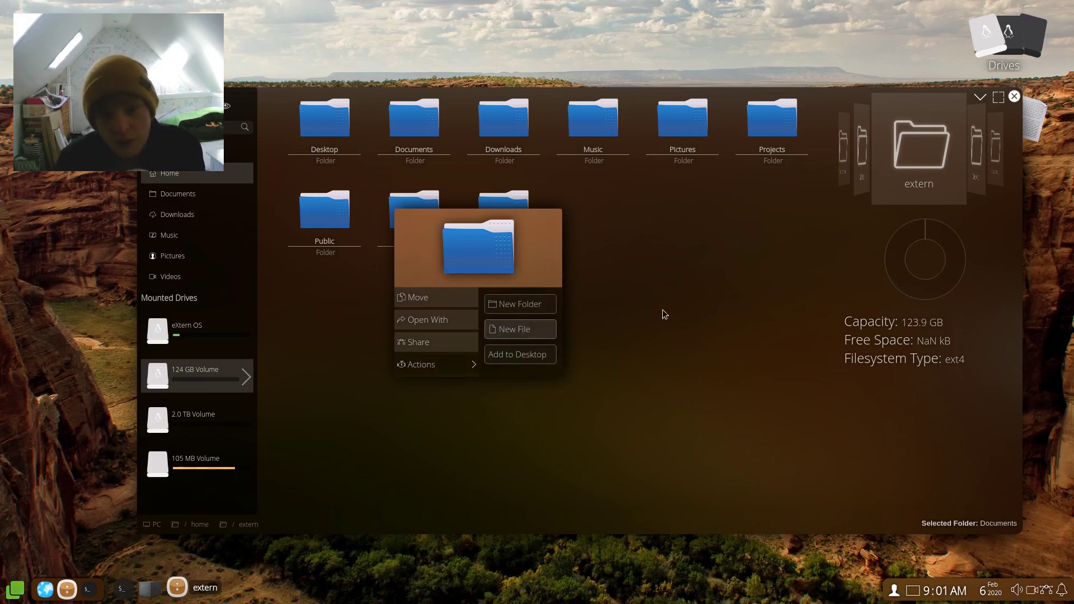
pyautogui.click(745, 207)
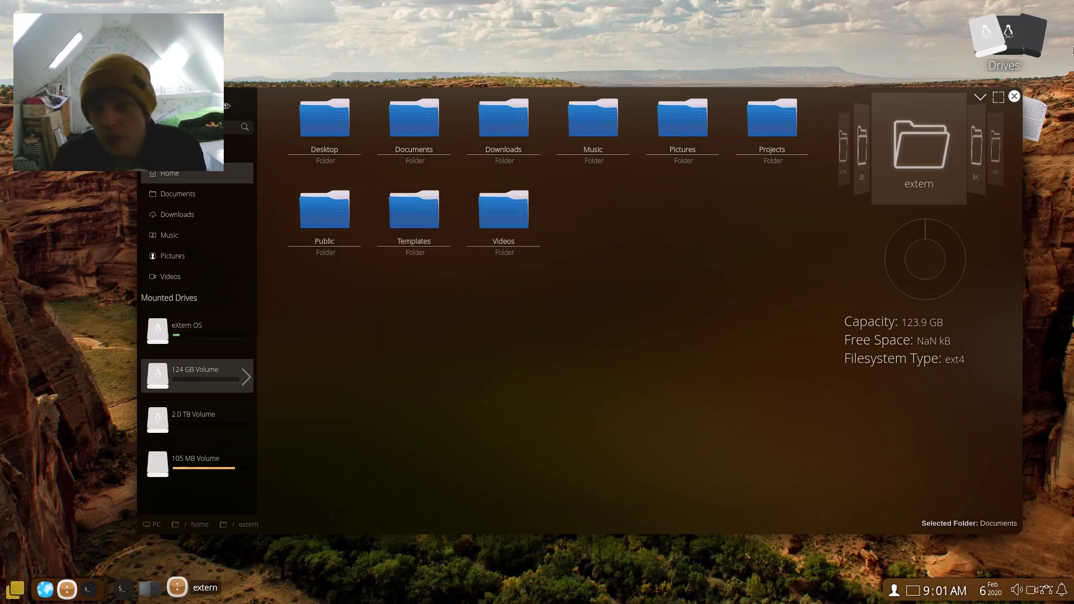
# - Toggle the Files window between full screen and floating twice, then close it
pyautogui.click(999, 98)
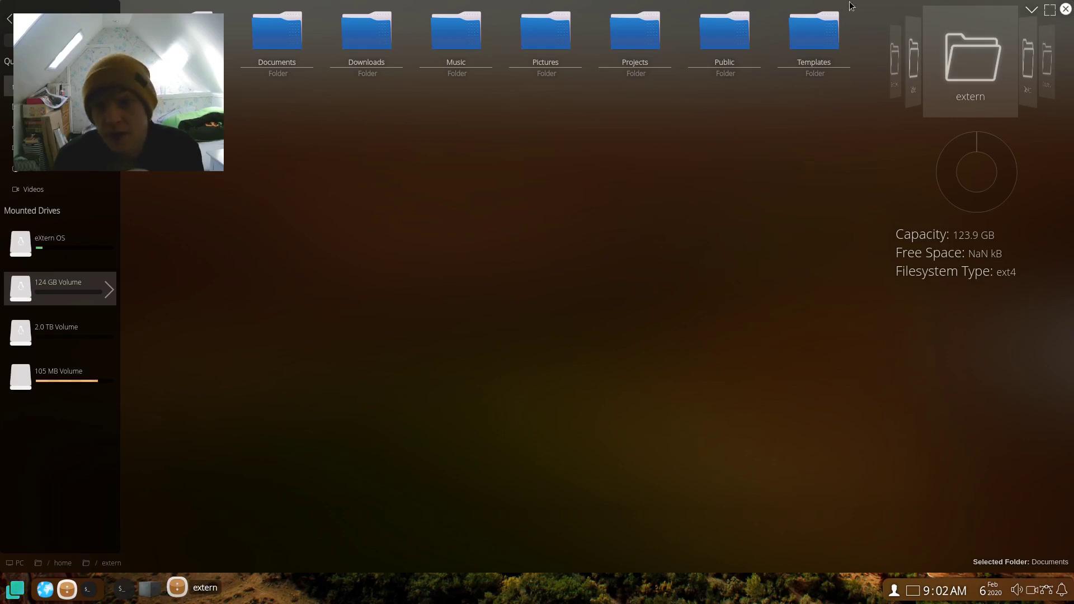
pyautogui.click(875, 12)
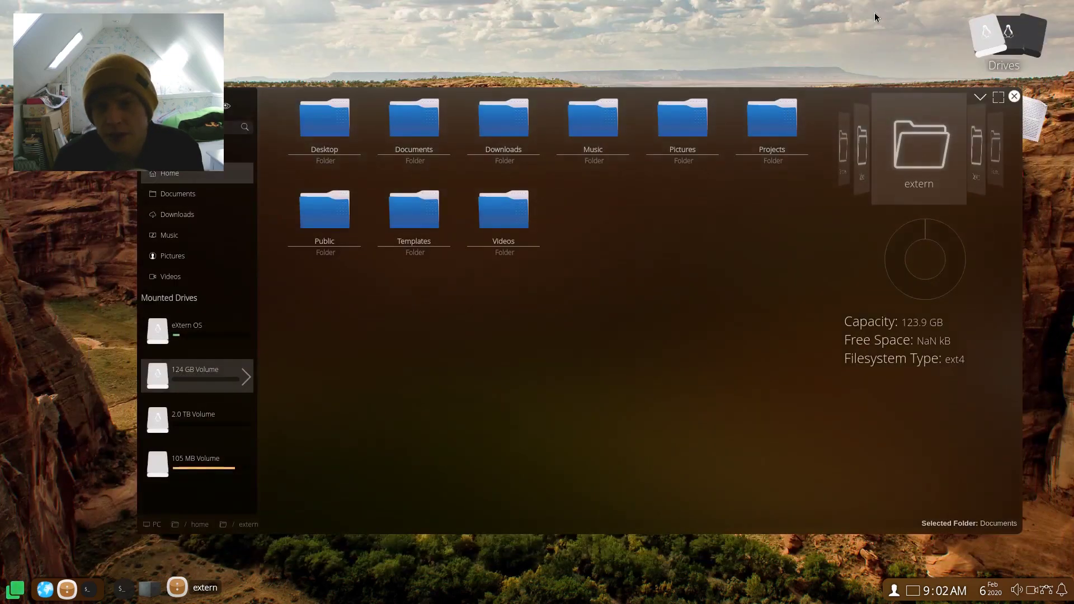
pyautogui.click(997, 97)
pyautogui.click(1049, 9)
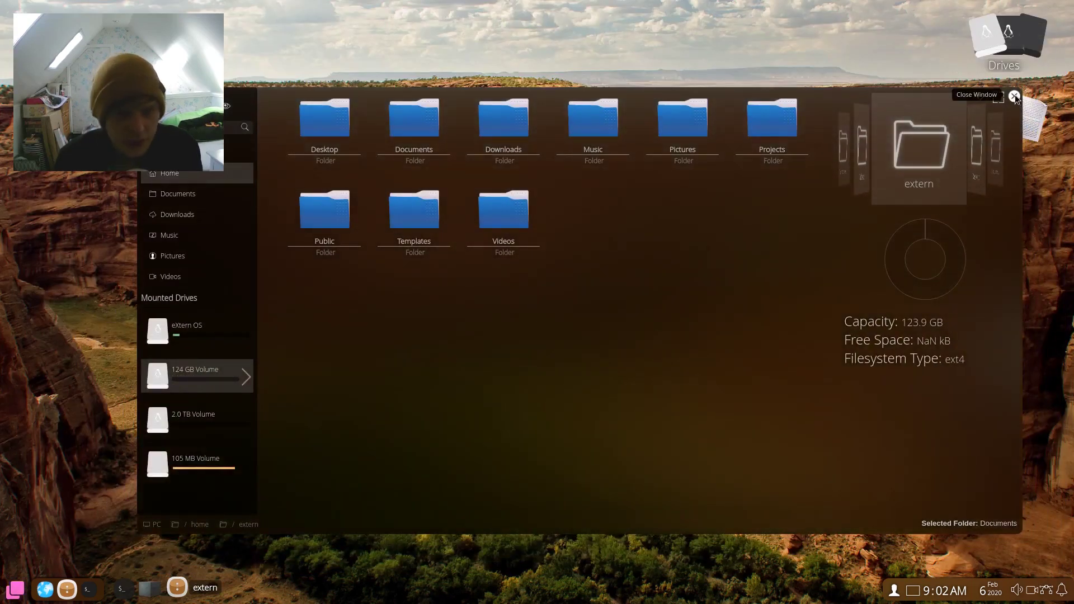
pyautogui.click(1015, 97)
# - Launch DevKit, start a New Project, cancel it, and close DevKit
pyautogui.click(15, 590)
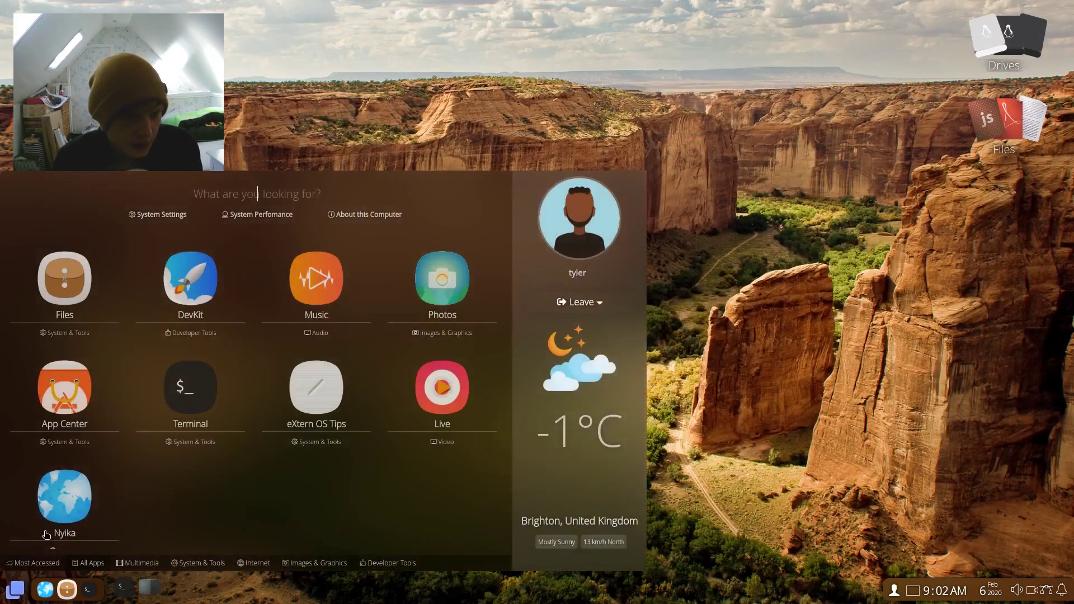
pyautogui.click(208, 284)
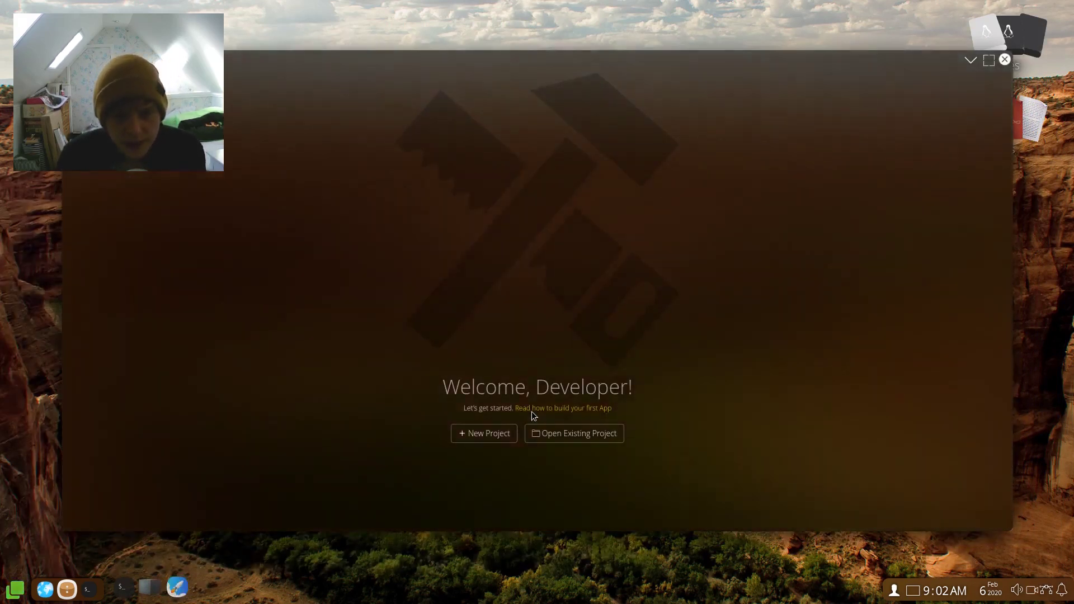
pyautogui.click(479, 434)
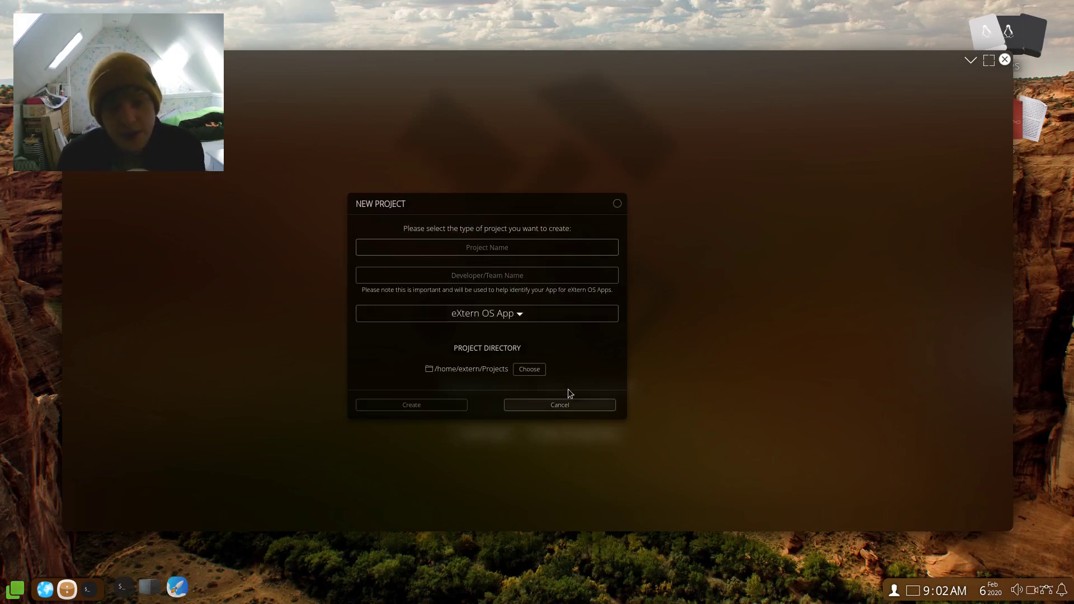
pyautogui.click(566, 406)
pyautogui.click(1005, 60)
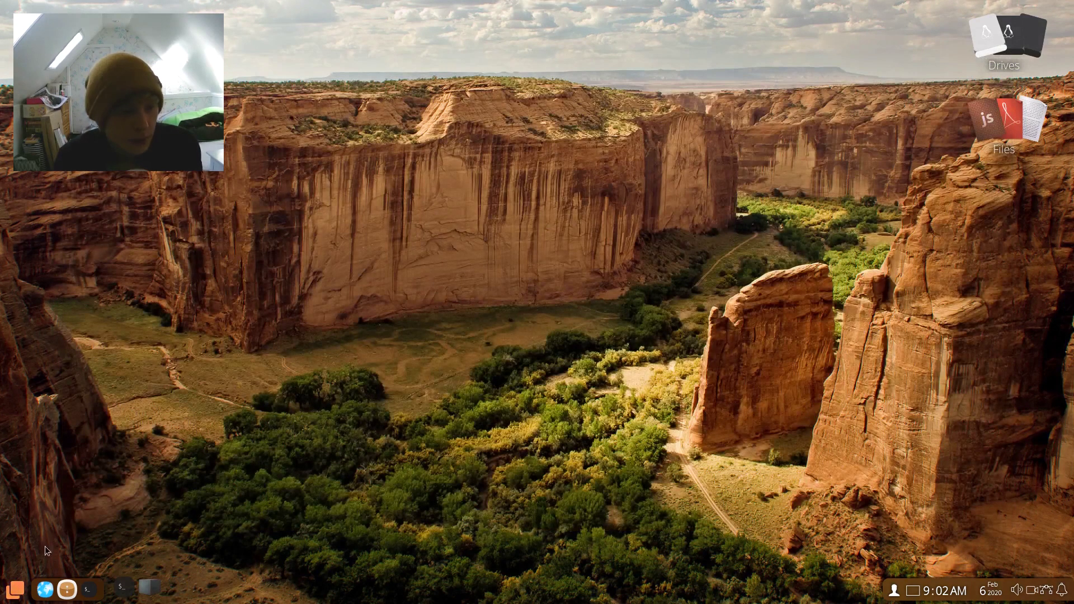
# - Launch Music from the launcher and dismiss the Deezer notice
pyautogui.click(15, 589)
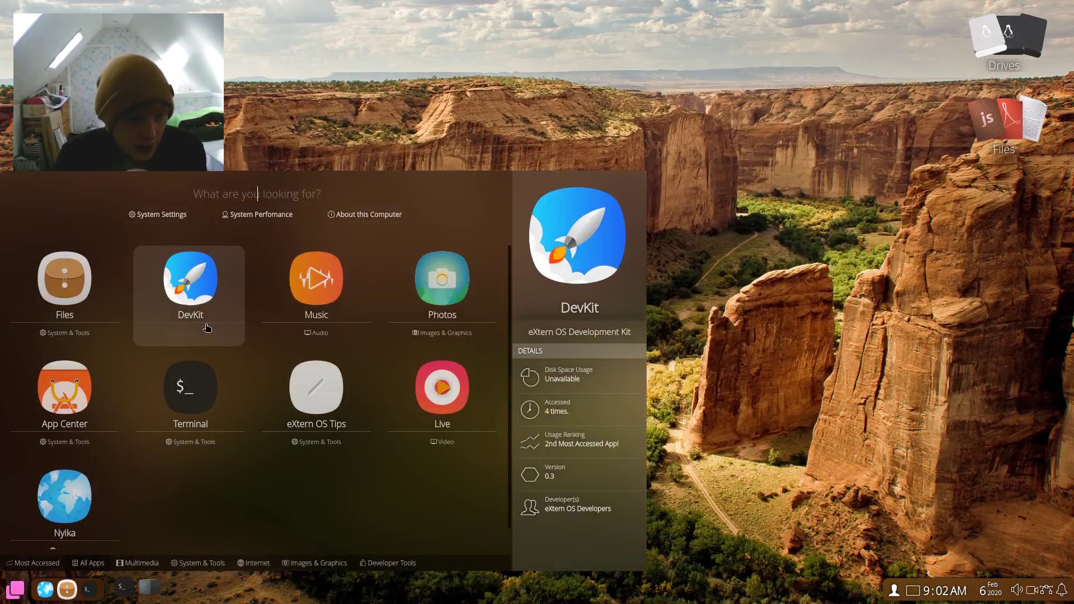
pyautogui.click(318, 295)
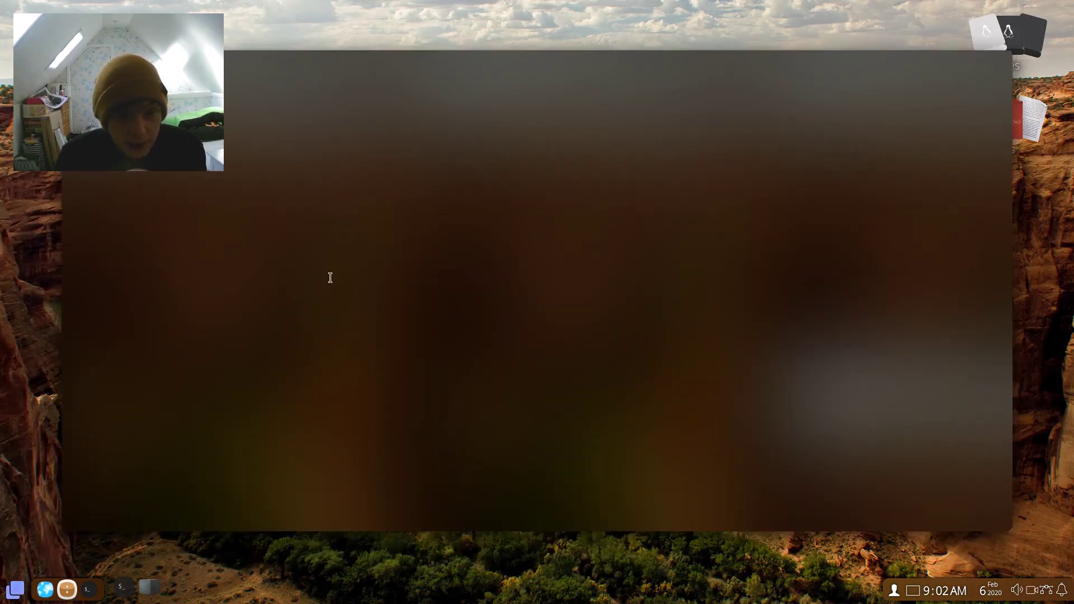
pyautogui.click(537, 351)
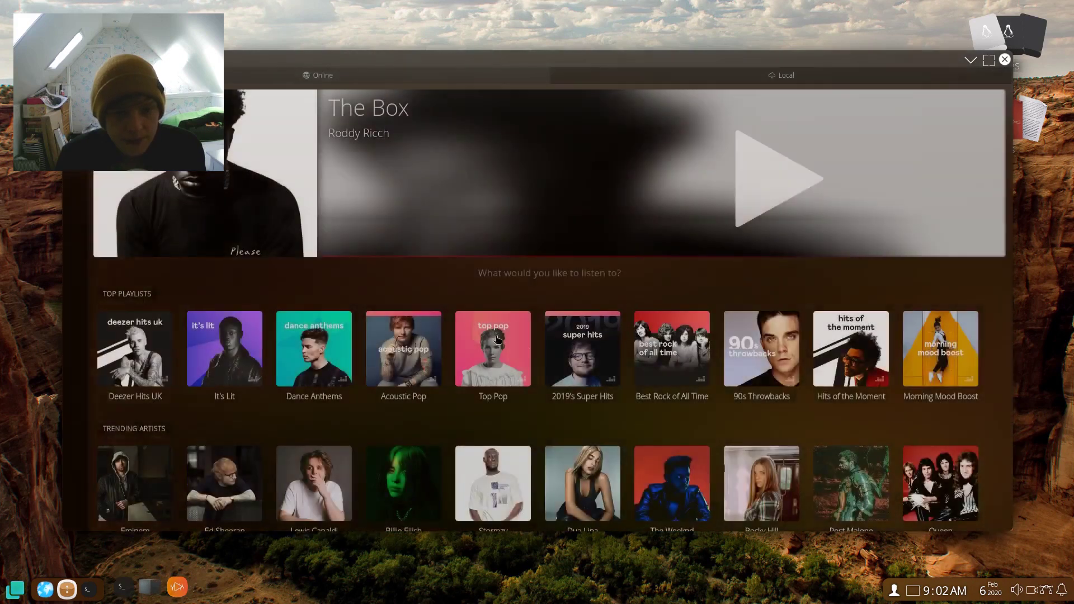
# - Scroll the Music home page down and back up, close Music, and reopen the launcher
pyautogui.scroll(-1, 444, 288)
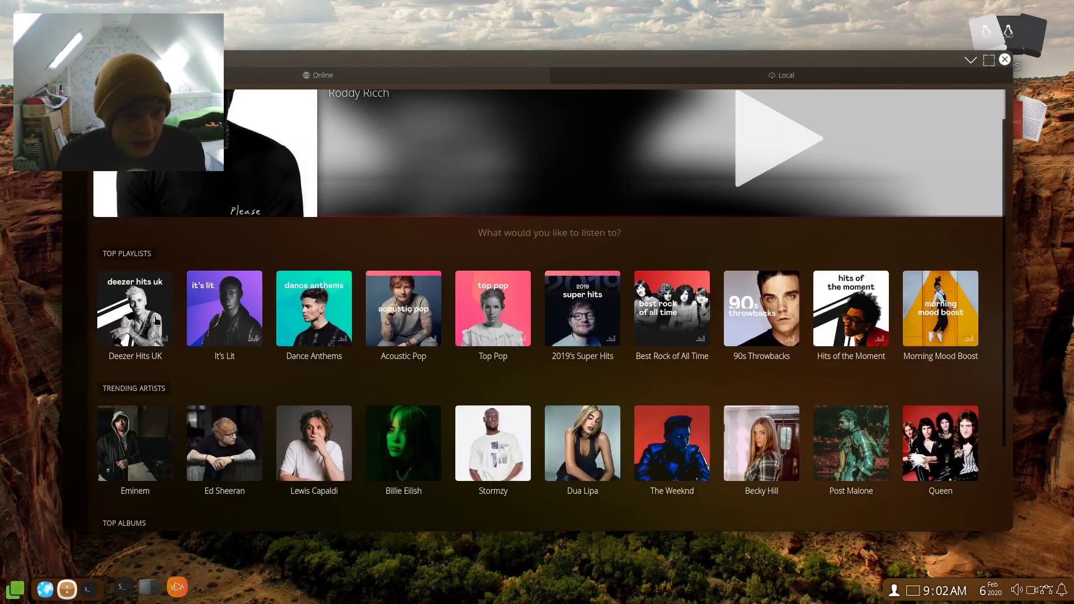
pyautogui.scroll(-3, 500, 351)
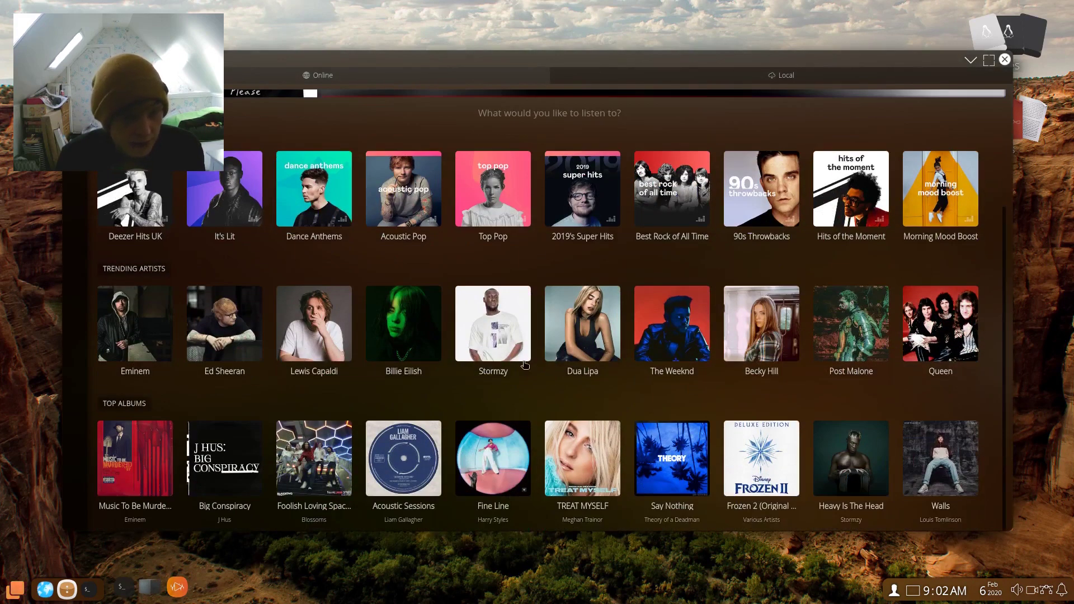
pyautogui.scroll(3, 859, 236)
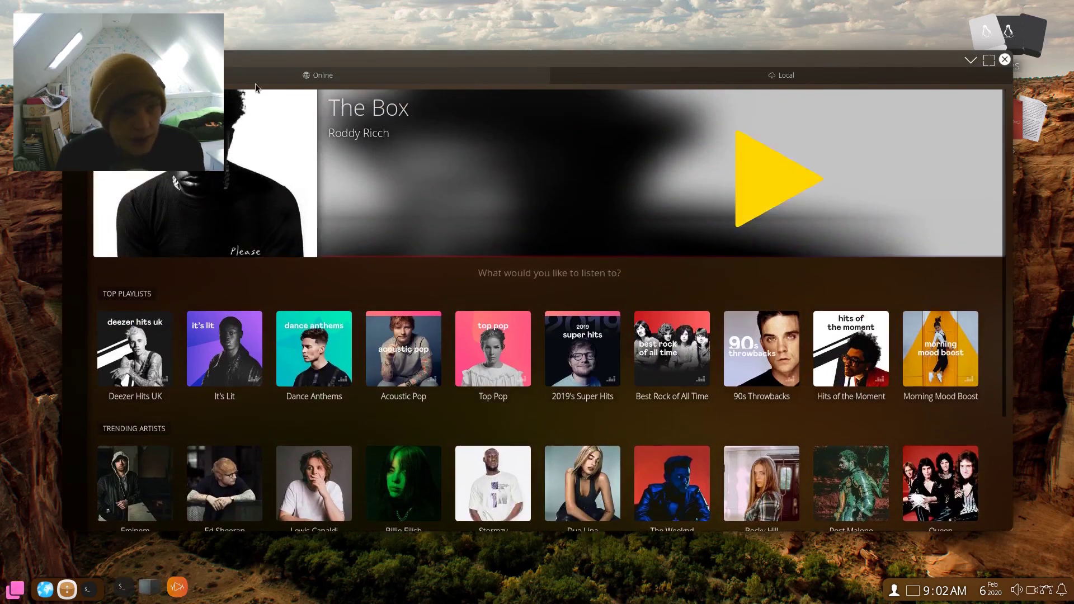
pyautogui.click(1004, 60)
pyautogui.click(15, 589)
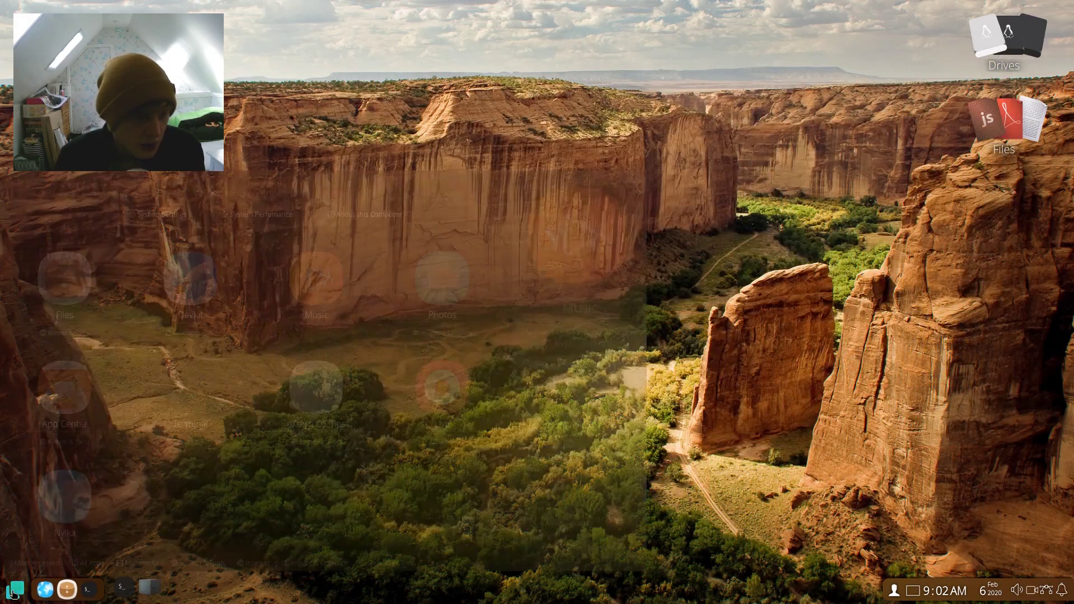
pyautogui.click(435, 274)
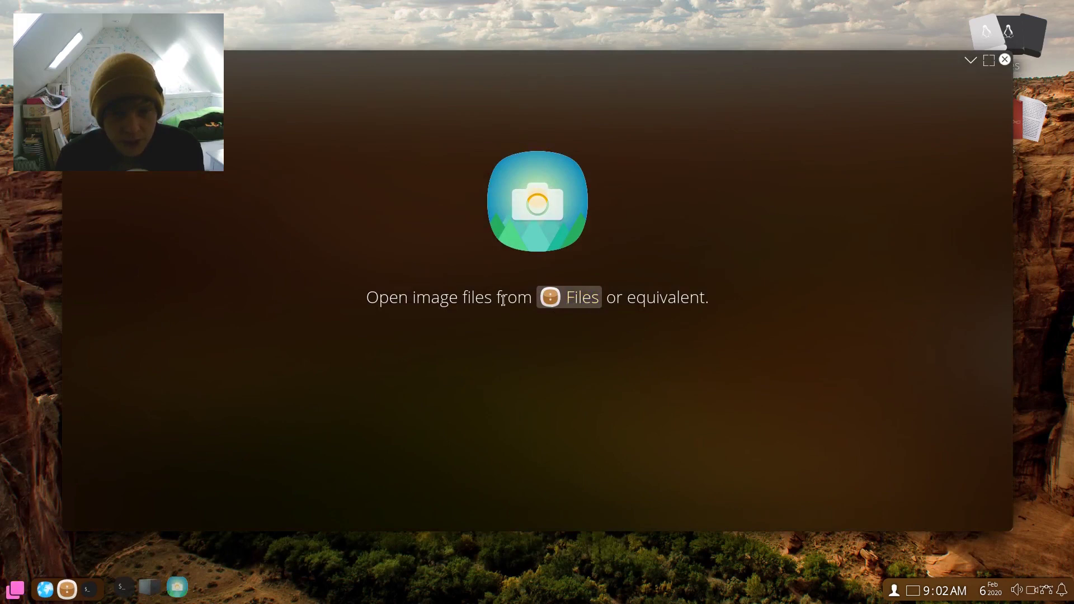
pyautogui.click(1005, 60)
# - Launch App Center and view its Games, Internet and Productivity Tools categories
pyautogui.click(15, 588)
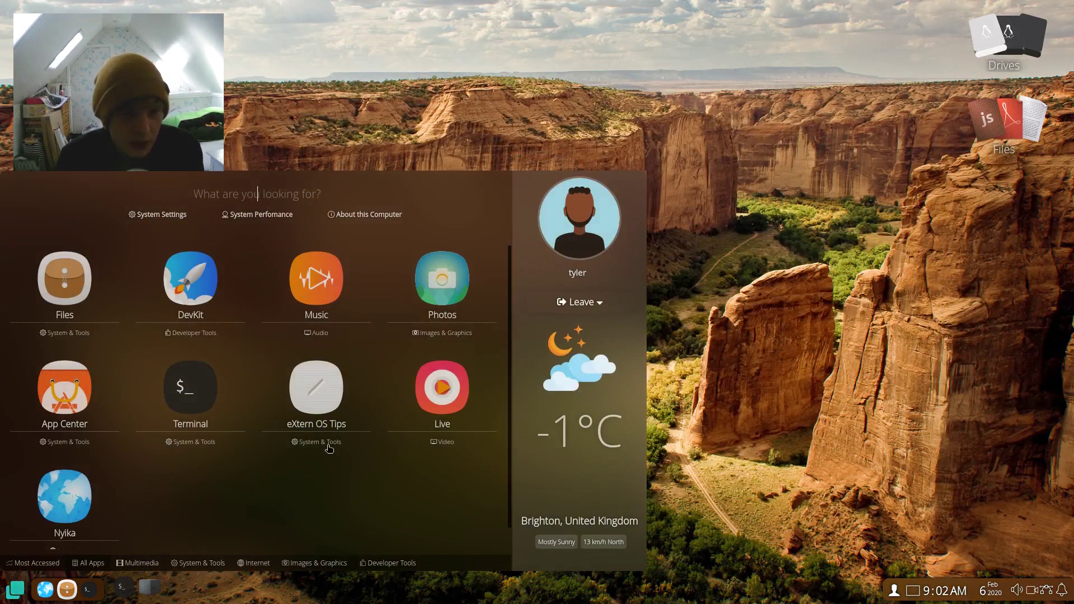
pyautogui.click(64, 391)
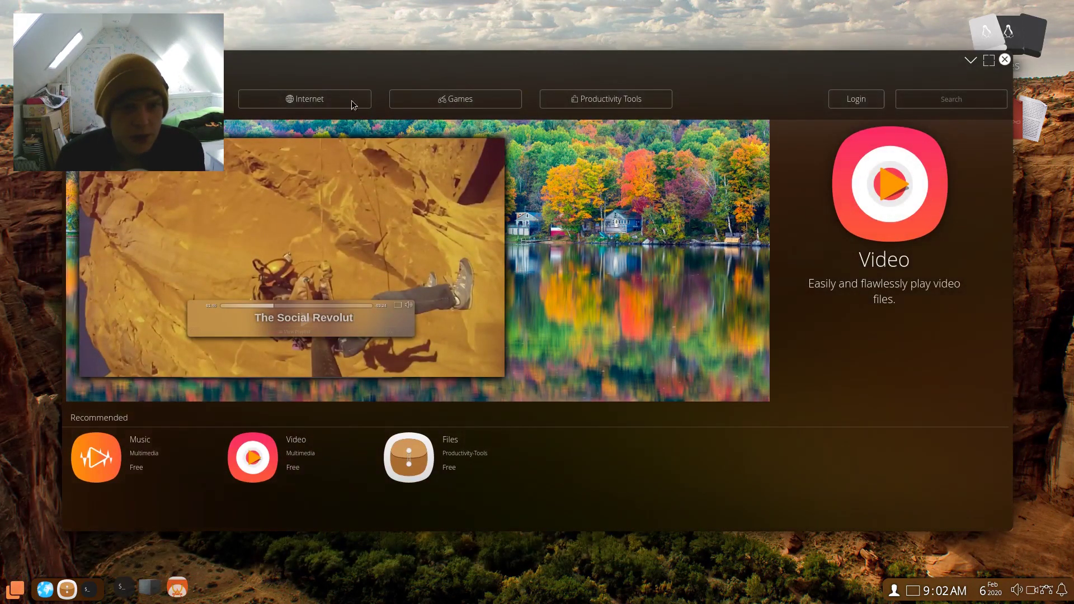
pyautogui.click(449, 100)
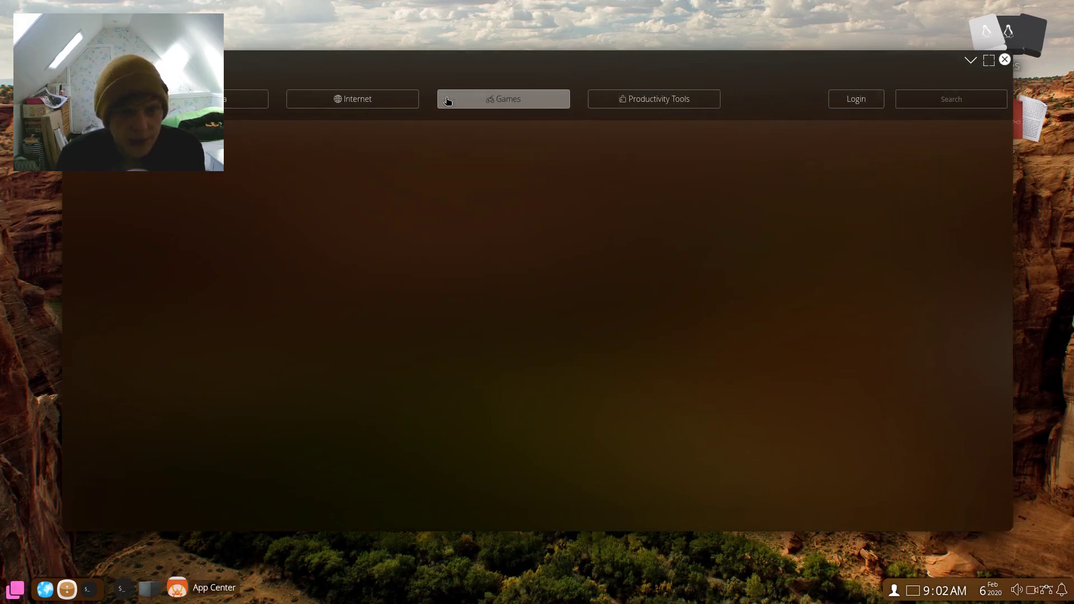
pyautogui.click(368, 101)
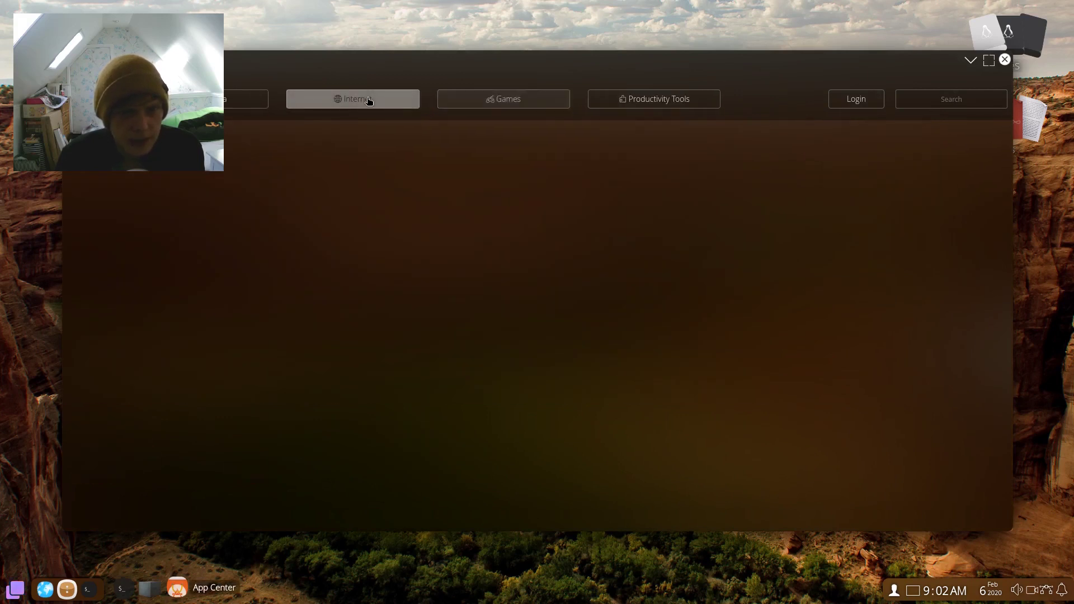
pyautogui.click(636, 101)
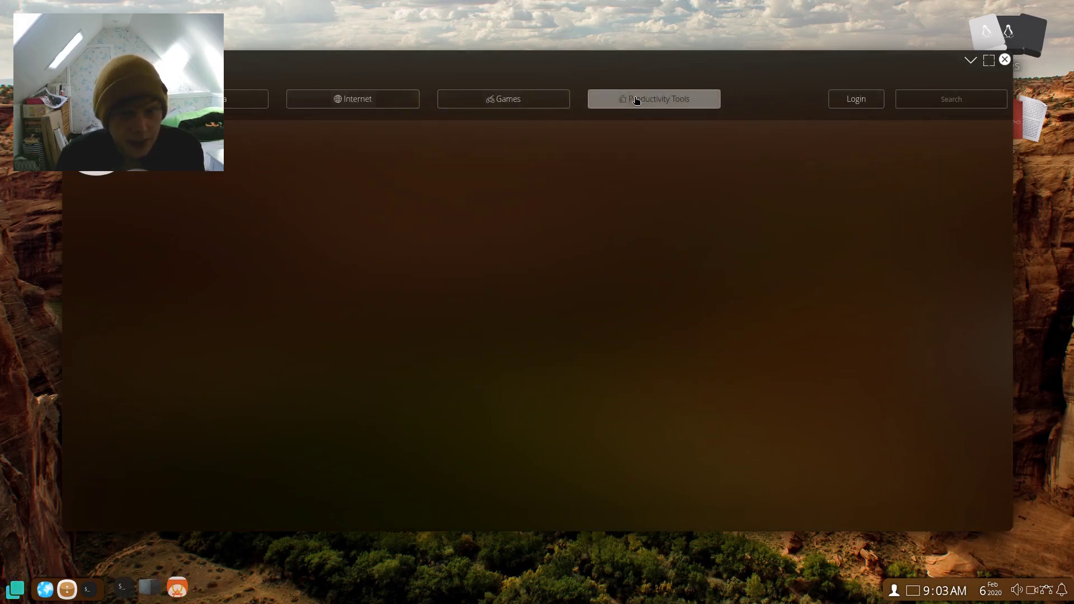
# - Revisit the first, Internet and Games categories, then close App Center
pyautogui.click(213, 99)
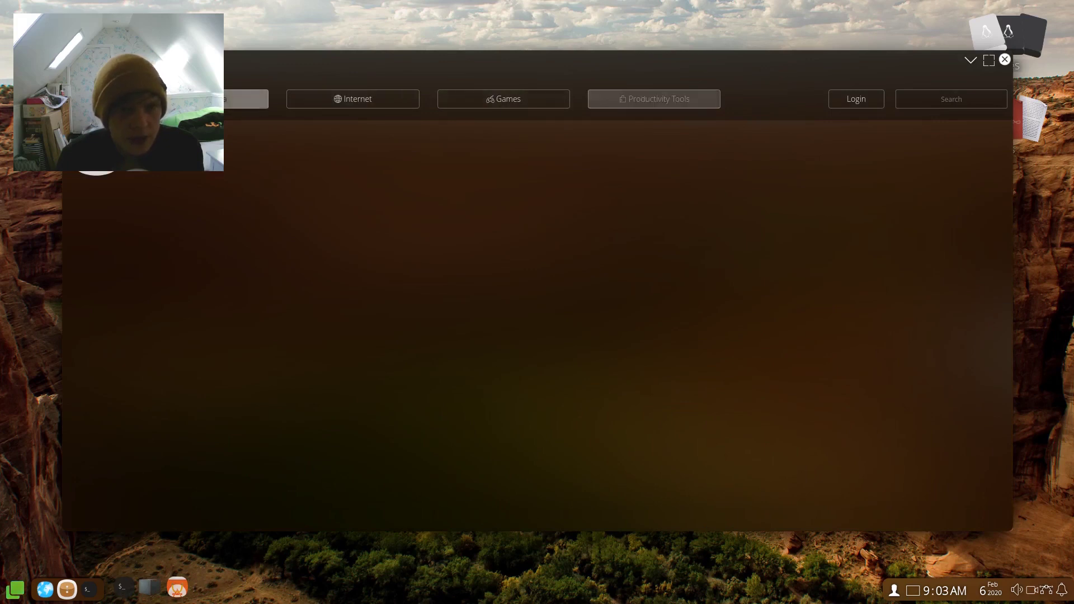
pyautogui.click(375, 104)
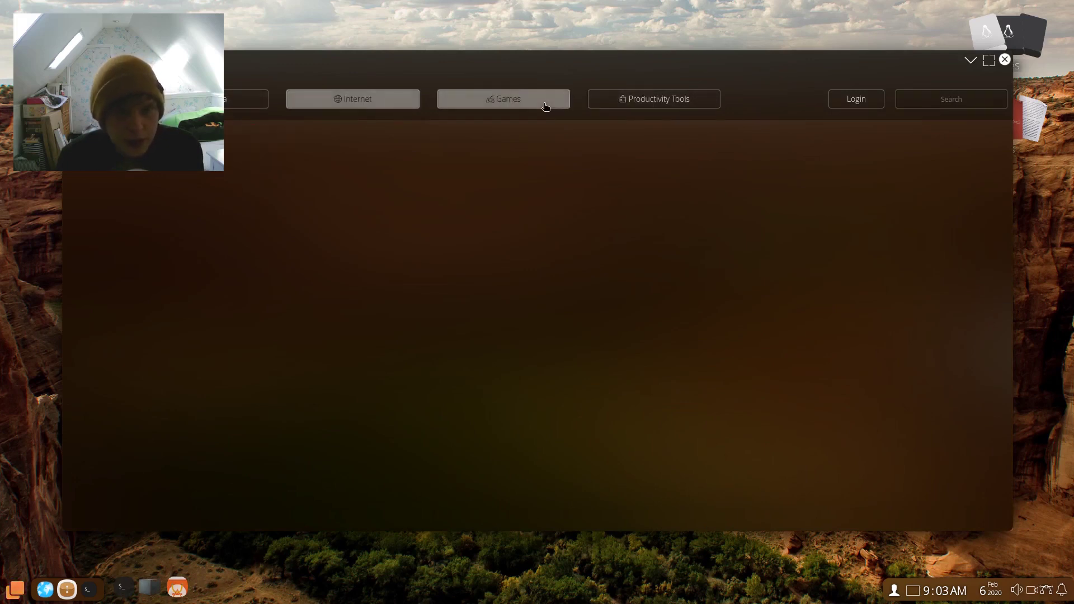
pyautogui.click(515, 104)
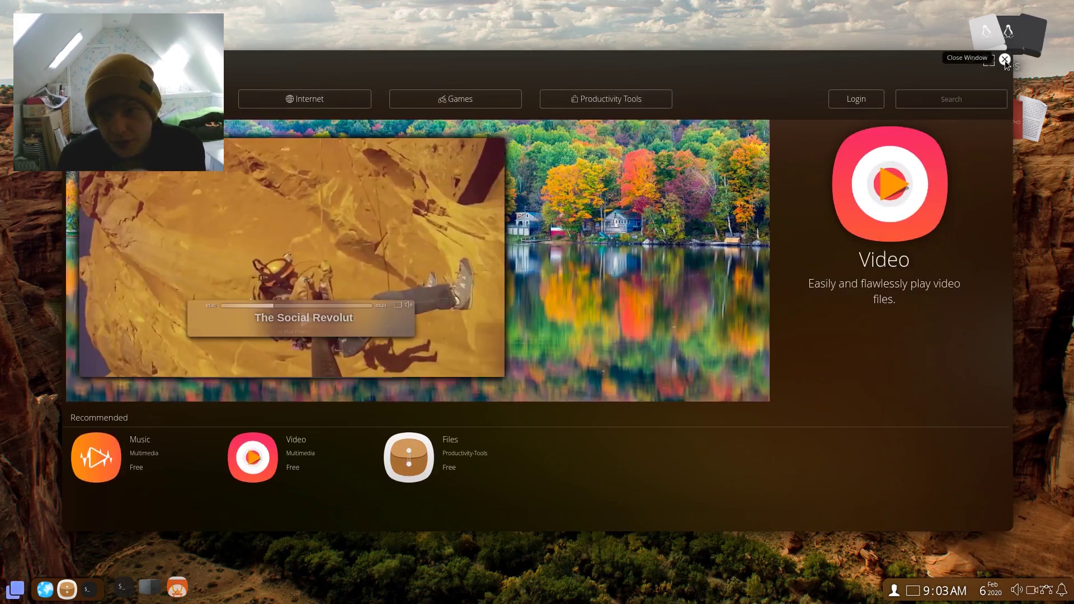
pyautogui.click(1005, 59)
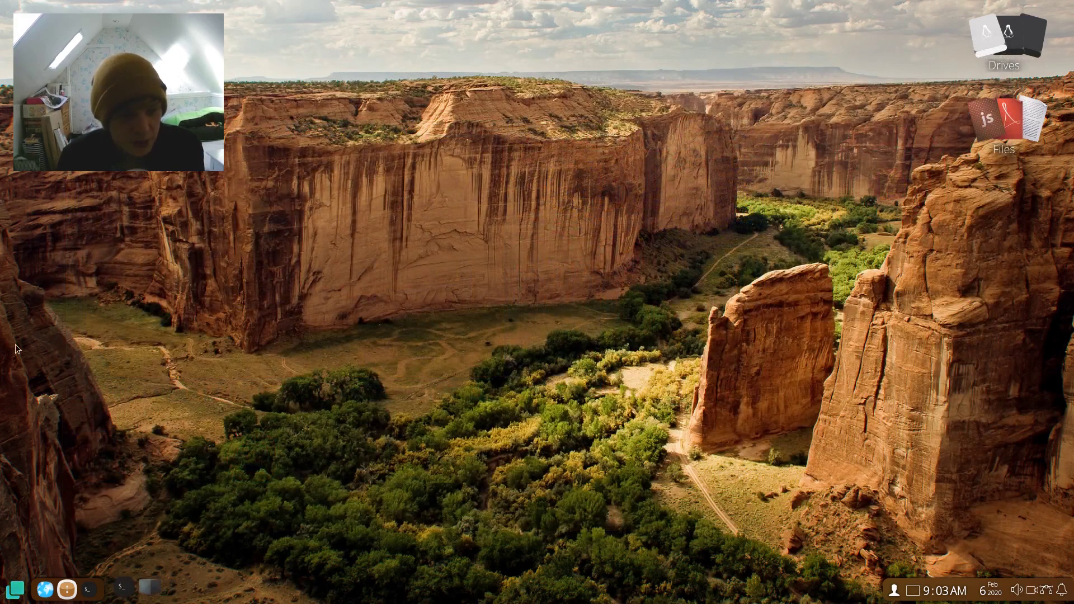
pyautogui.click(12, 593)
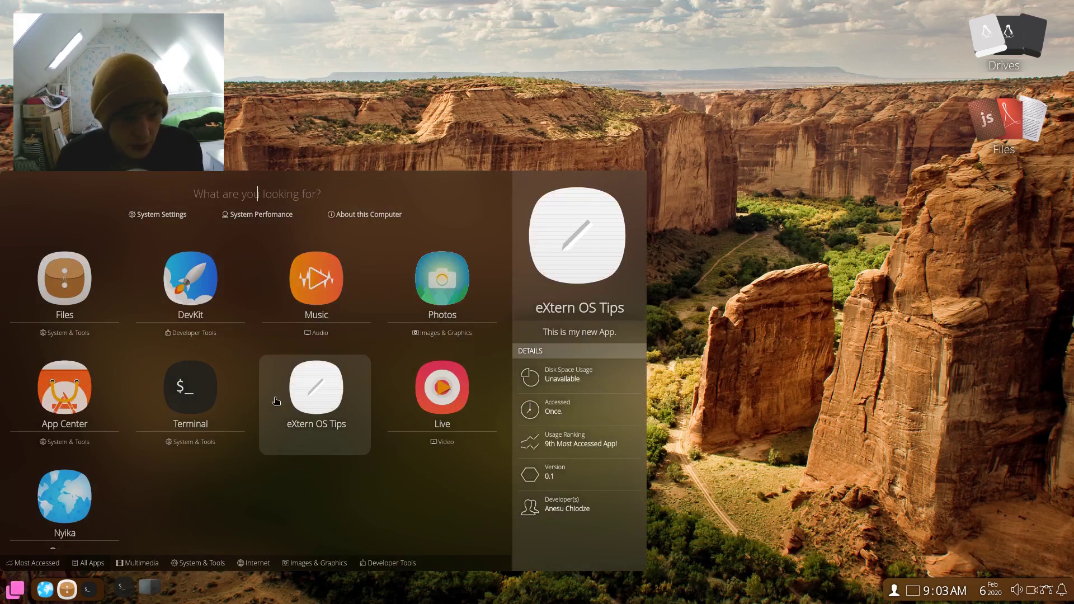
pyautogui.click(316, 393)
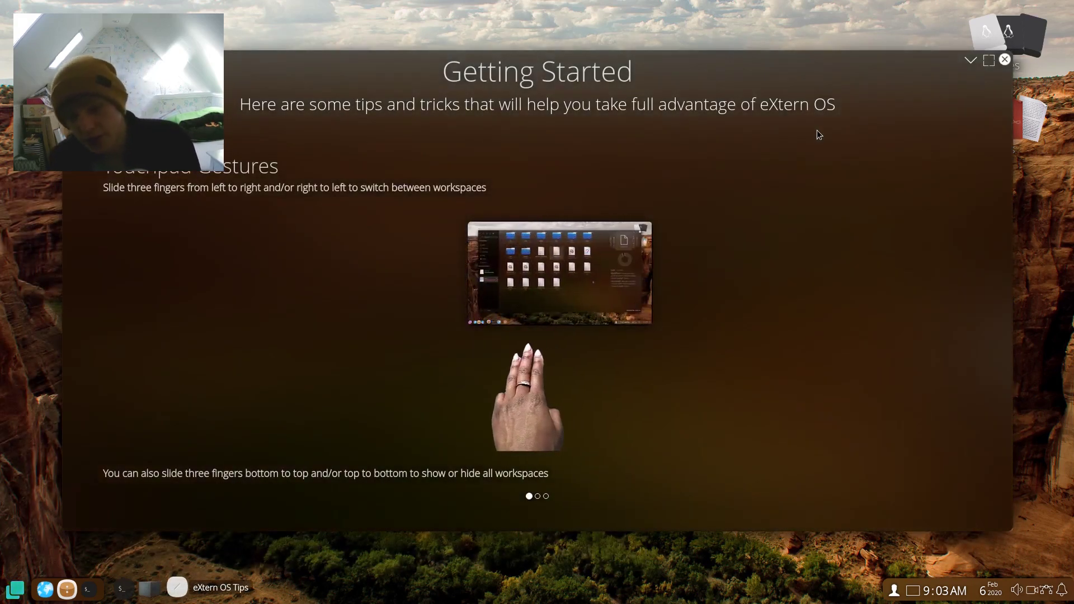
pyautogui.moveTo(607, 331)
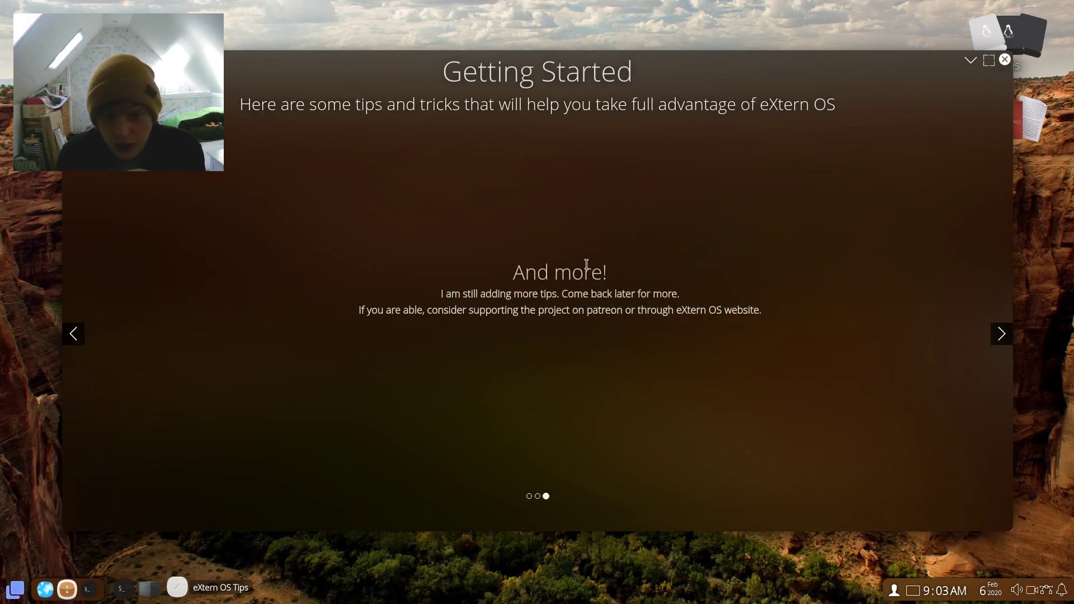
pyautogui.click(73, 334)
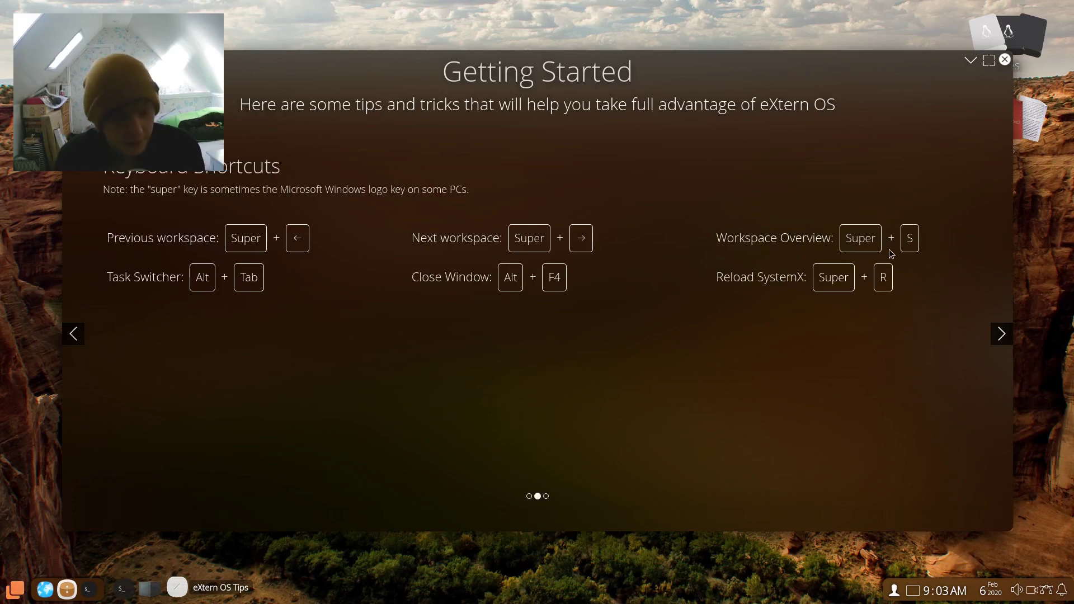
pyautogui.press('super+s')
pyautogui.press('super+s')
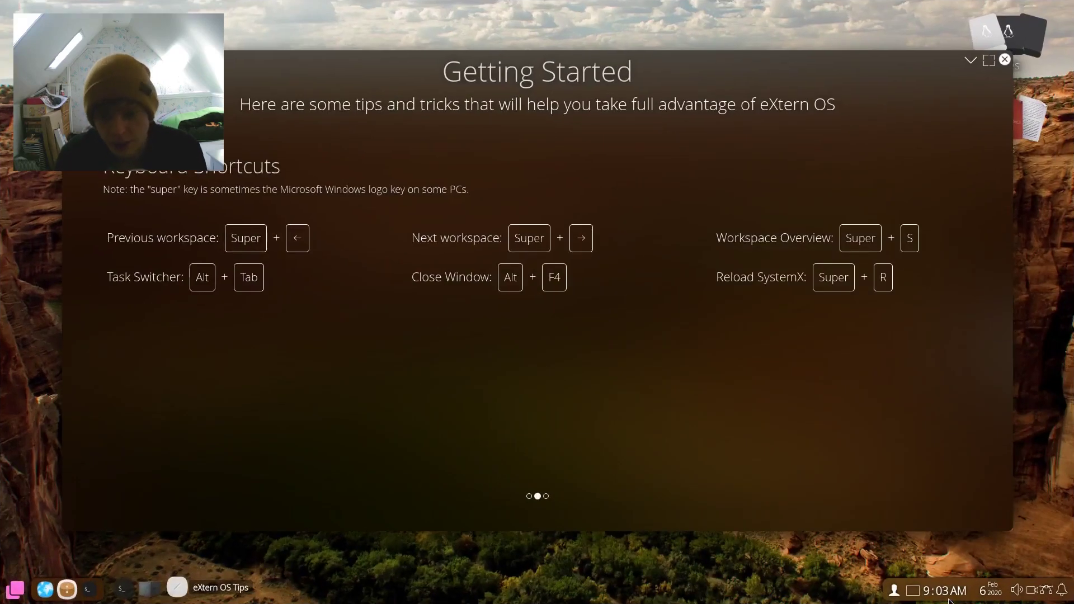
# - Close the Getting Started tips, launch the Live video player and nudge its window up-right
pyautogui.click(1005, 59)
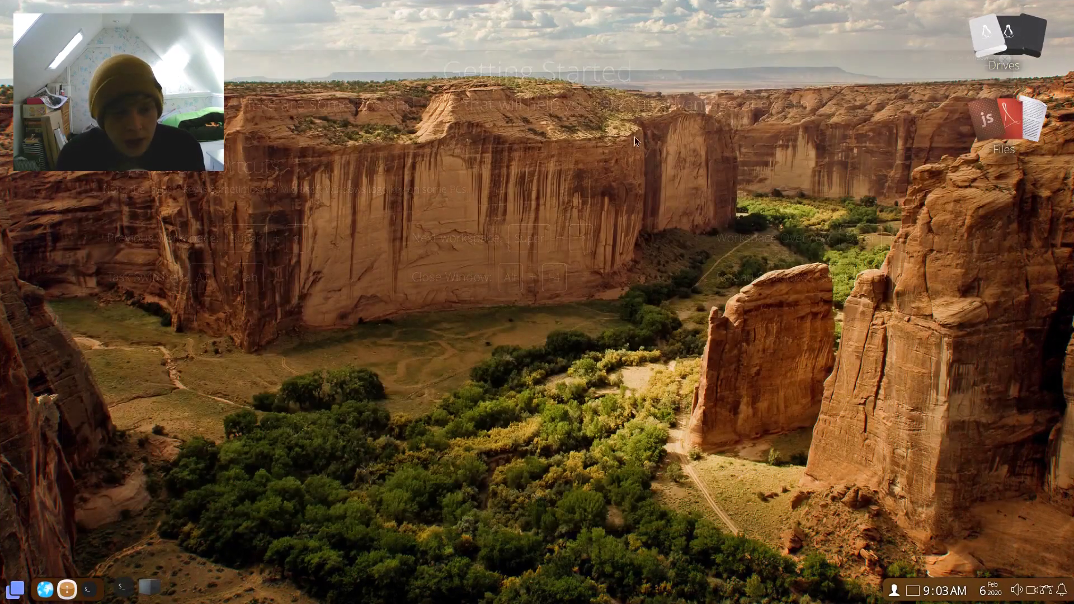
pyautogui.click(11, 594)
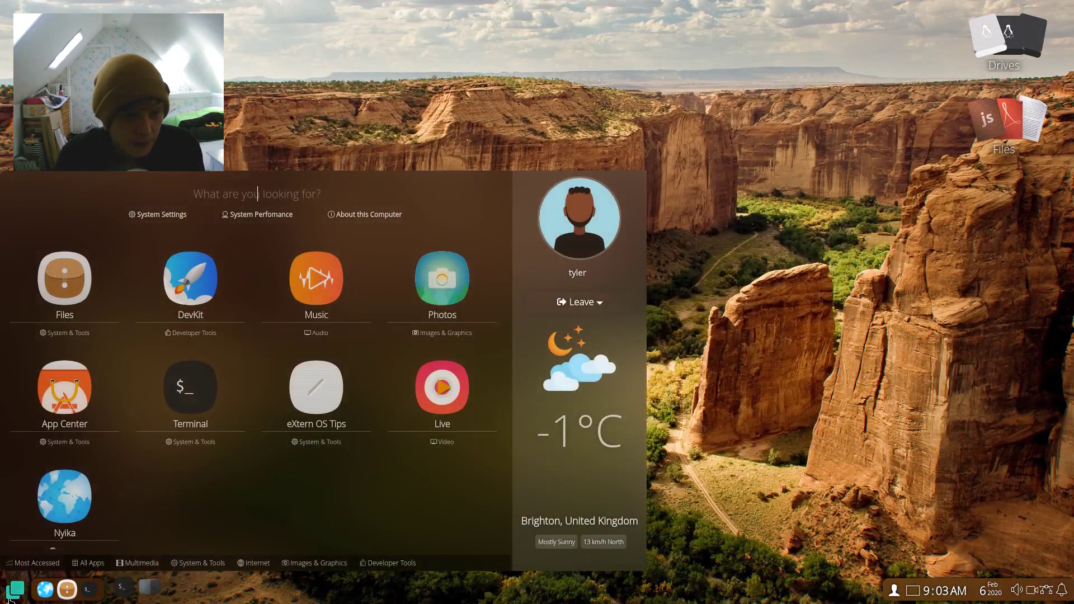
pyautogui.click(458, 398)
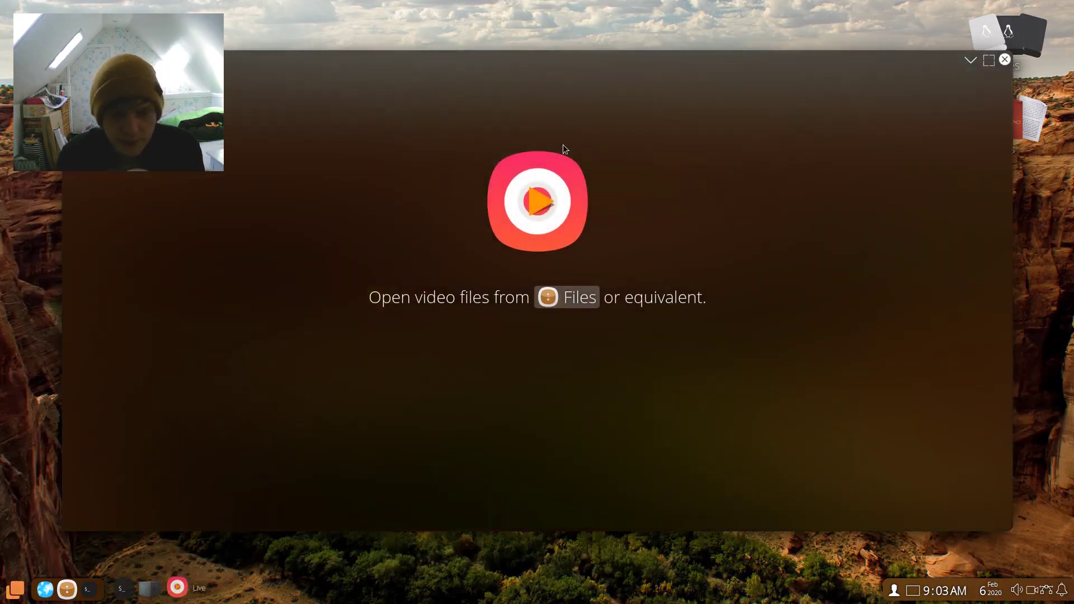
pyautogui.moveTo(442, 58); pyautogui.dragTo(458, 46)
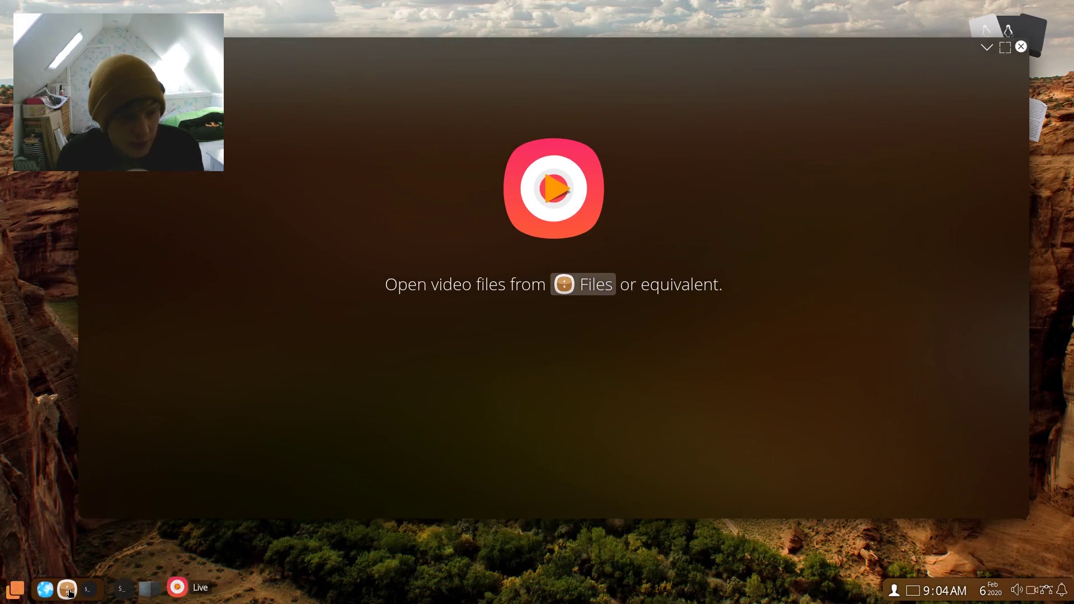
# - In Files, back out of Videos, open Desktop, play the first recorded video, then close it
pyautogui.click(68, 589)
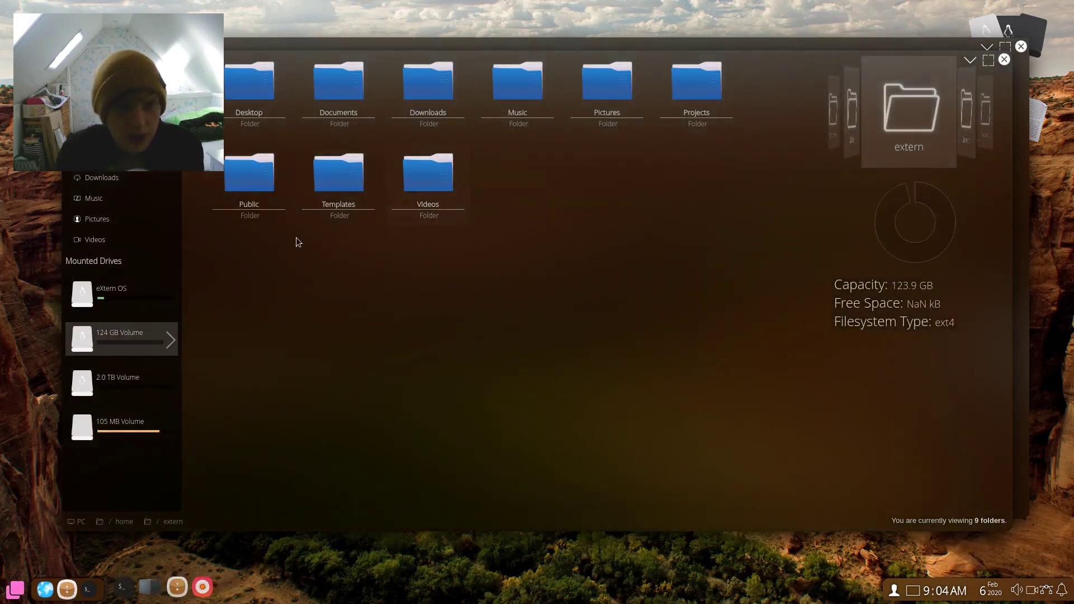
pyautogui.doubleClick(426, 179)
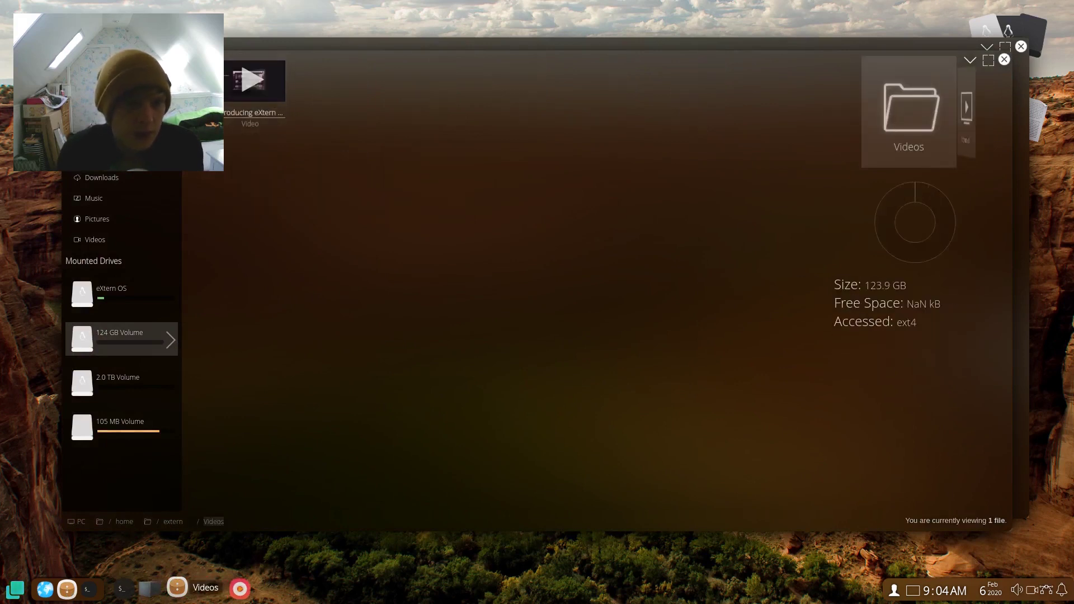
pyautogui.press('BackSpace')
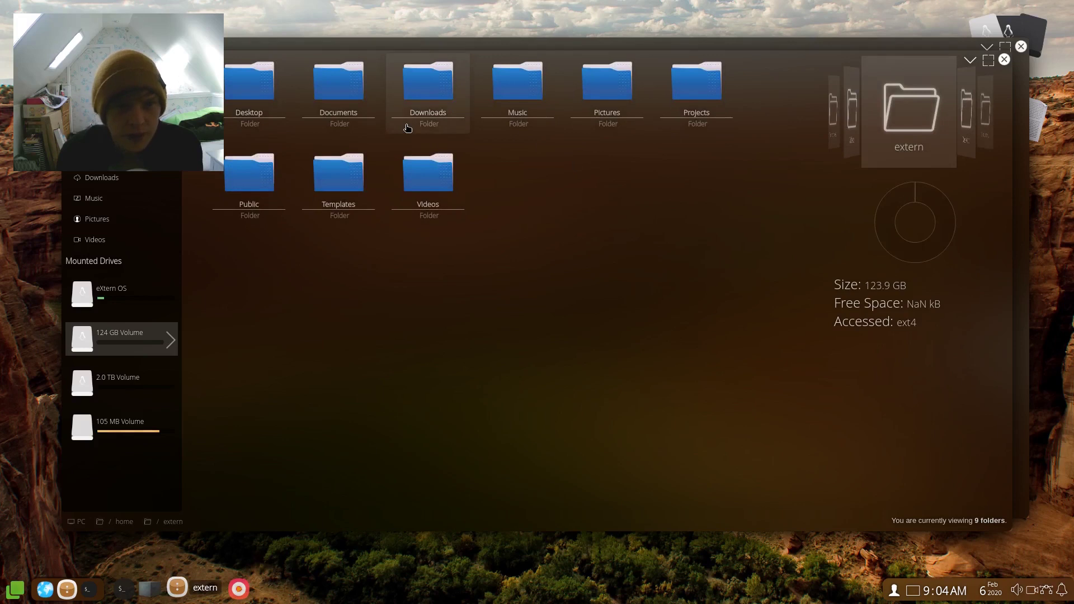
pyautogui.doubleClick(263, 81)
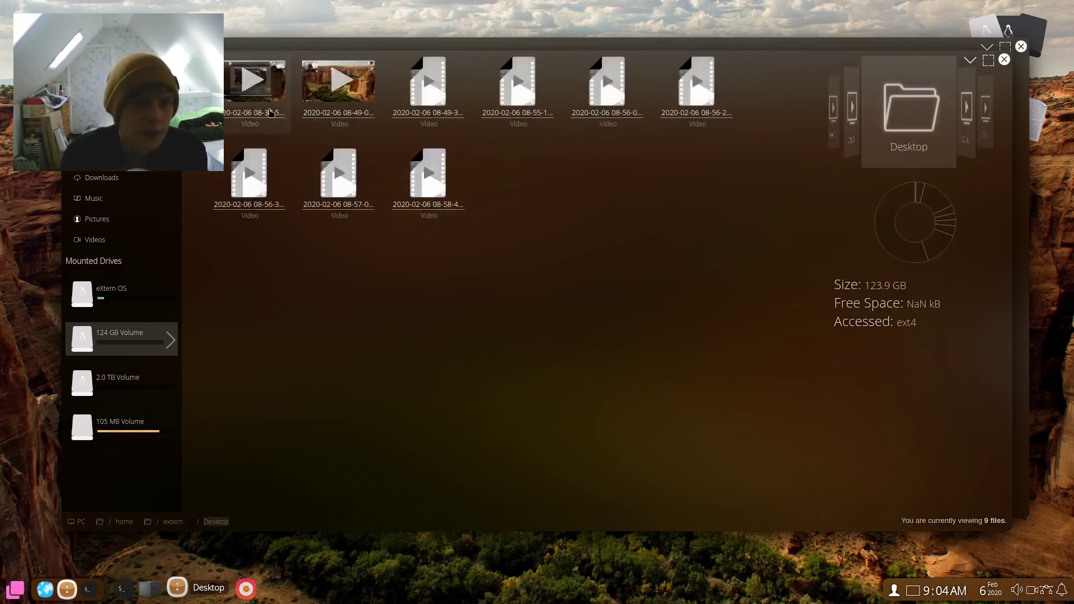
pyautogui.doubleClick(266, 109)
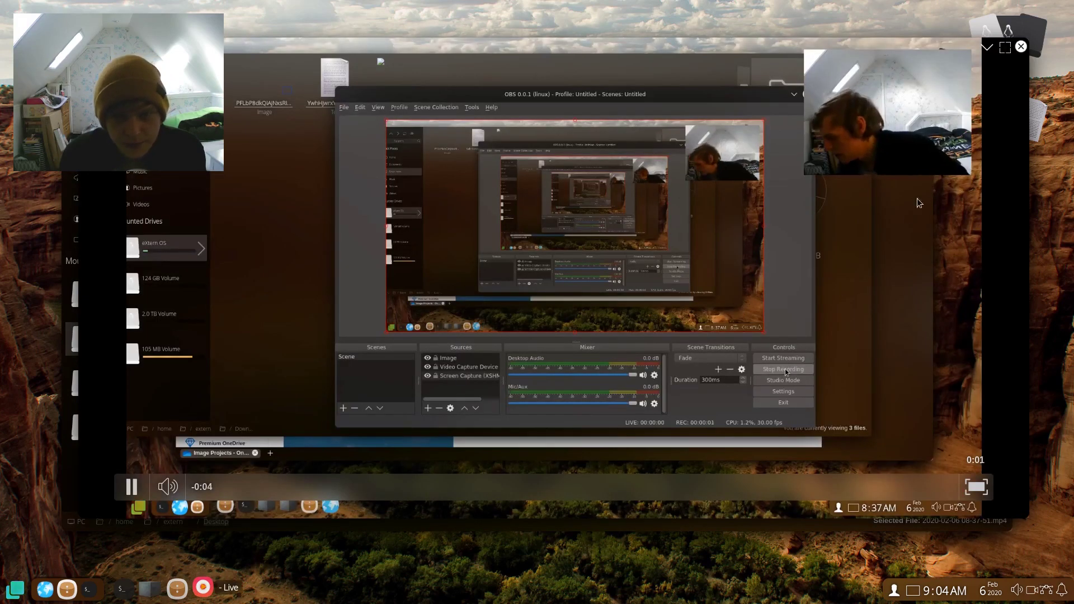
pyautogui.click(1021, 46)
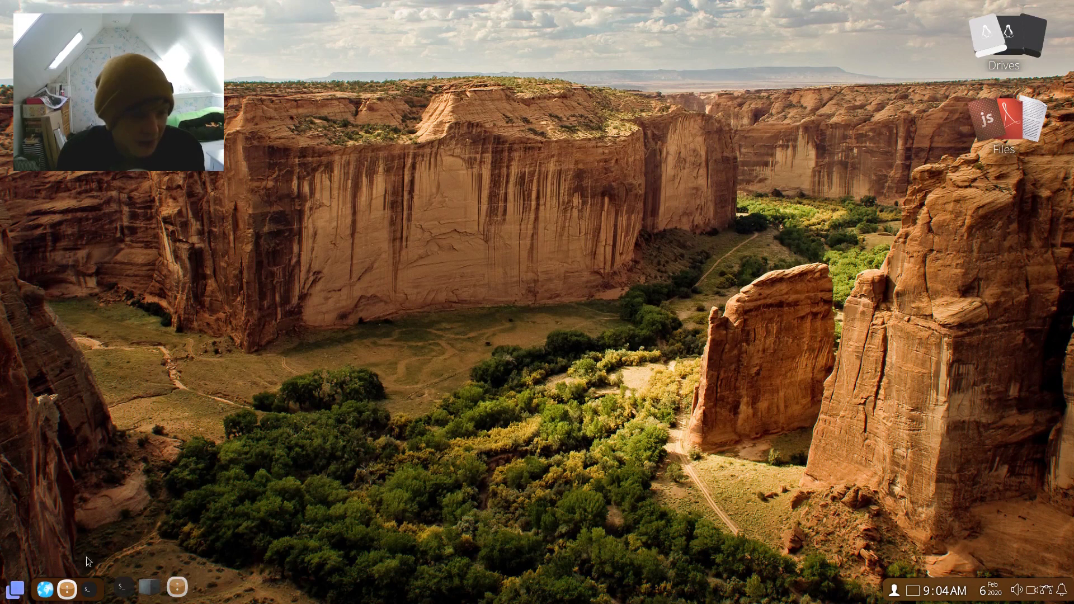
# - Set the colourful cubes image from System Settings > Wallpaper as the desktop wallpaper
pyautogui.click(4, 597)
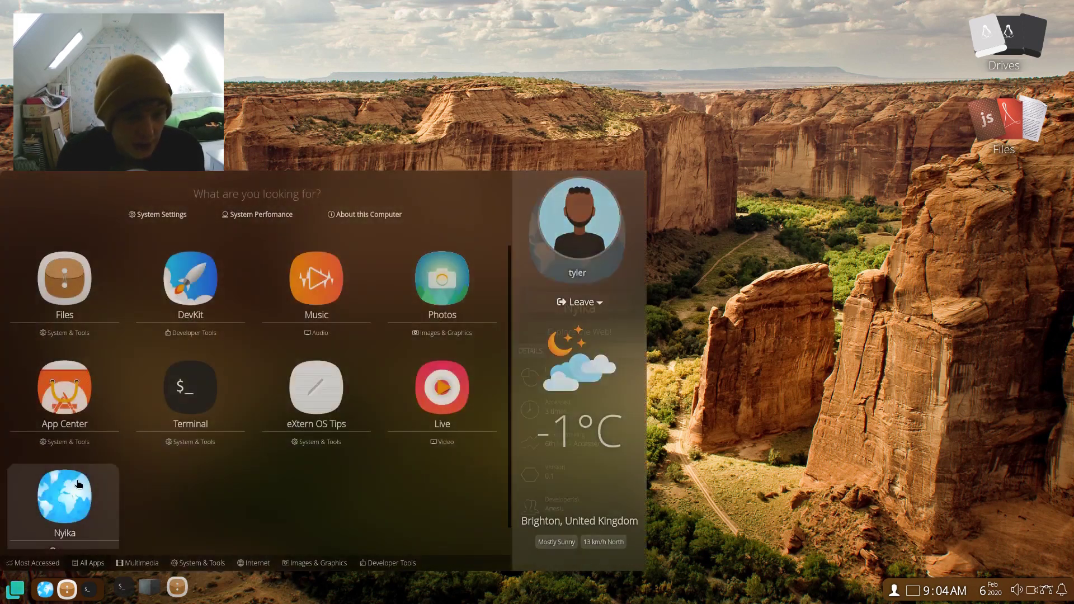
pyautogui.click(169, 218)
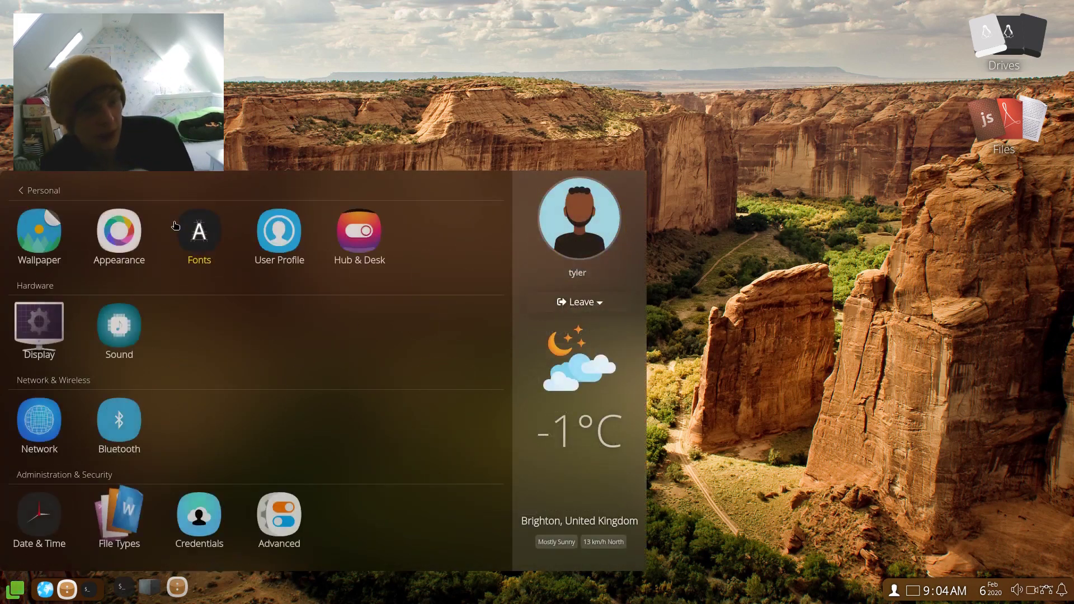
pyautogui.click(57, 235)
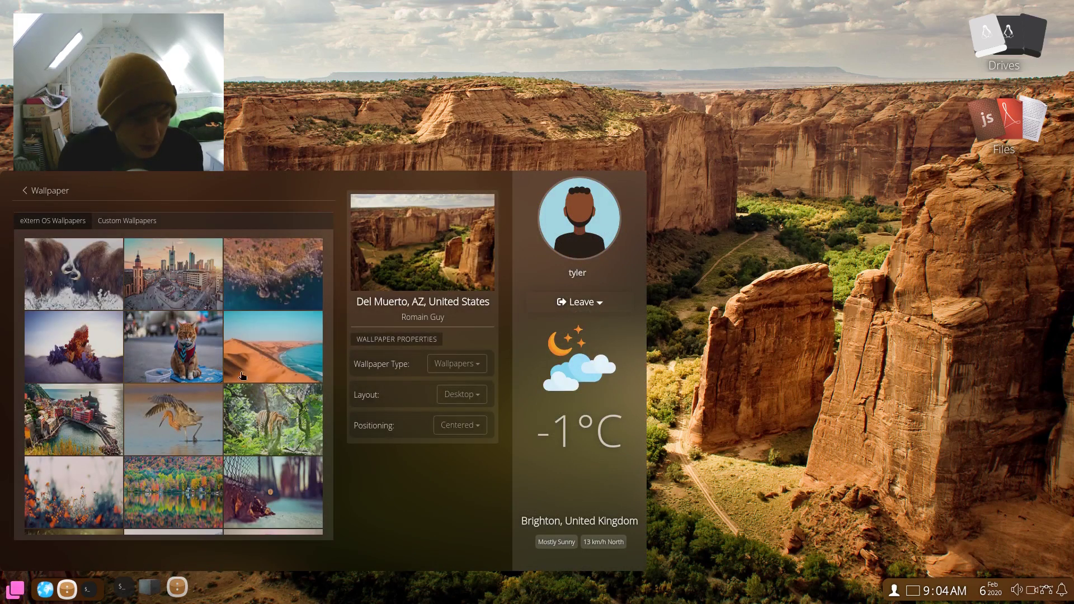
pyautogui.scroll(-3, 246, 369)
pyautogui.click(140, 221)
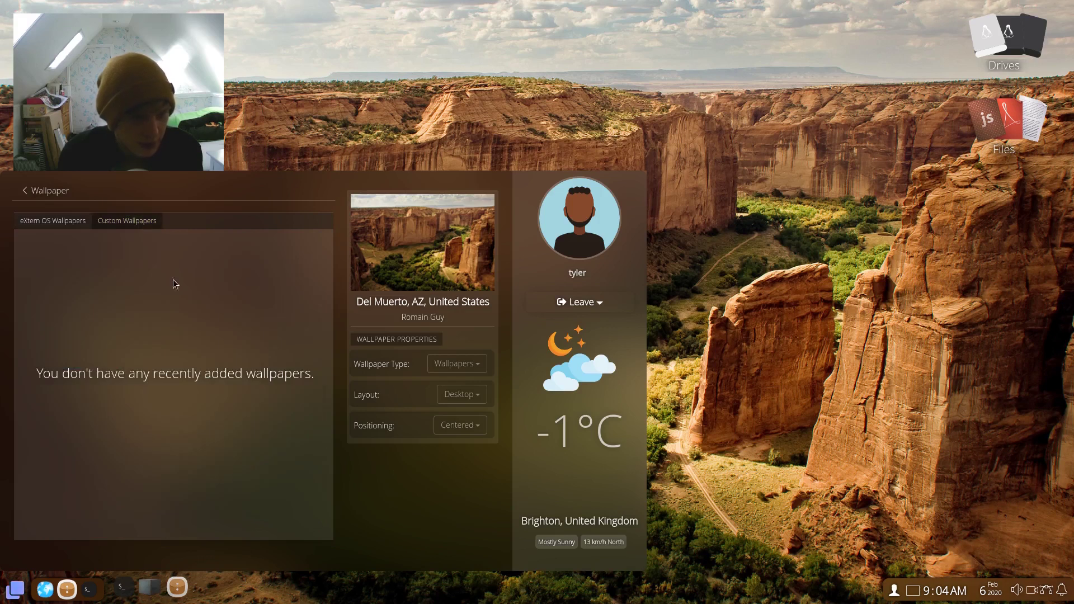
pyautogui.click(78, 221)
pyautogui.scroll(-1, 196, 442)
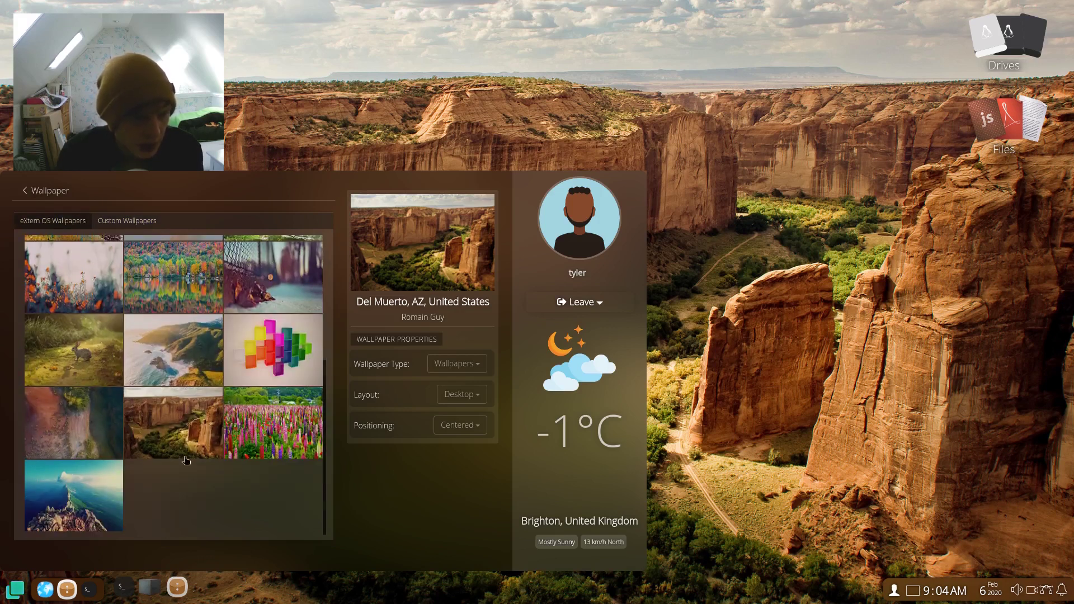
pyautogui.scroll(2, 268, 464)
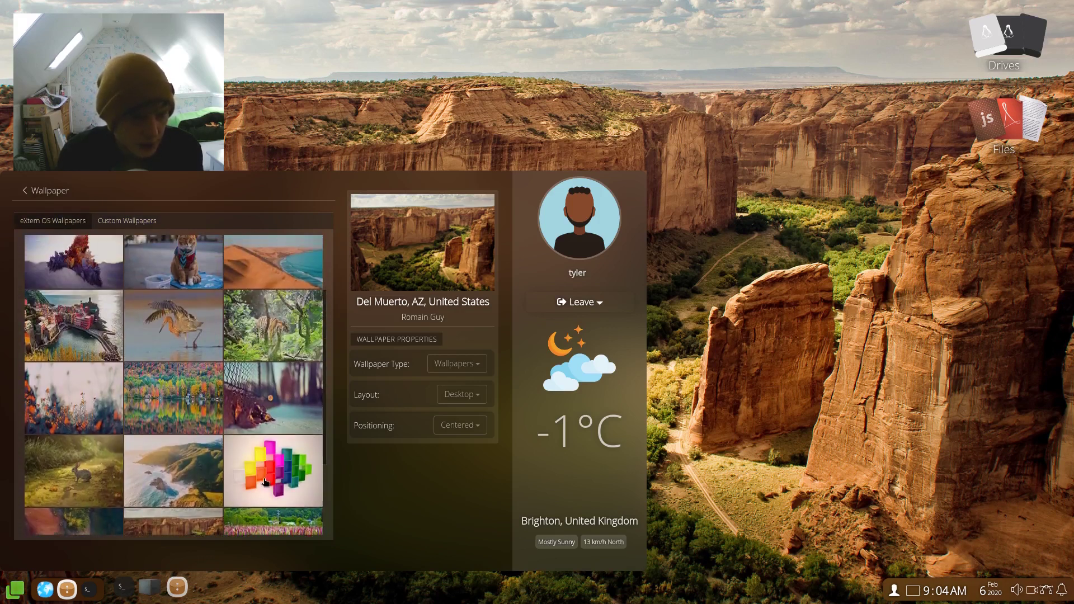
pyautogui.click(300, 476)
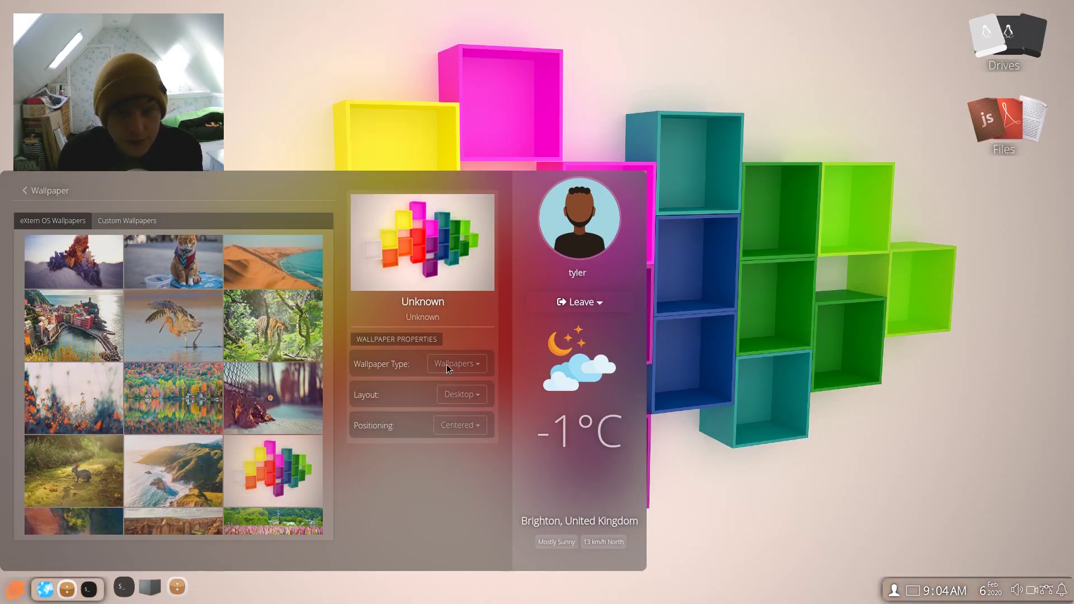
pyautogui.click(863, 454)
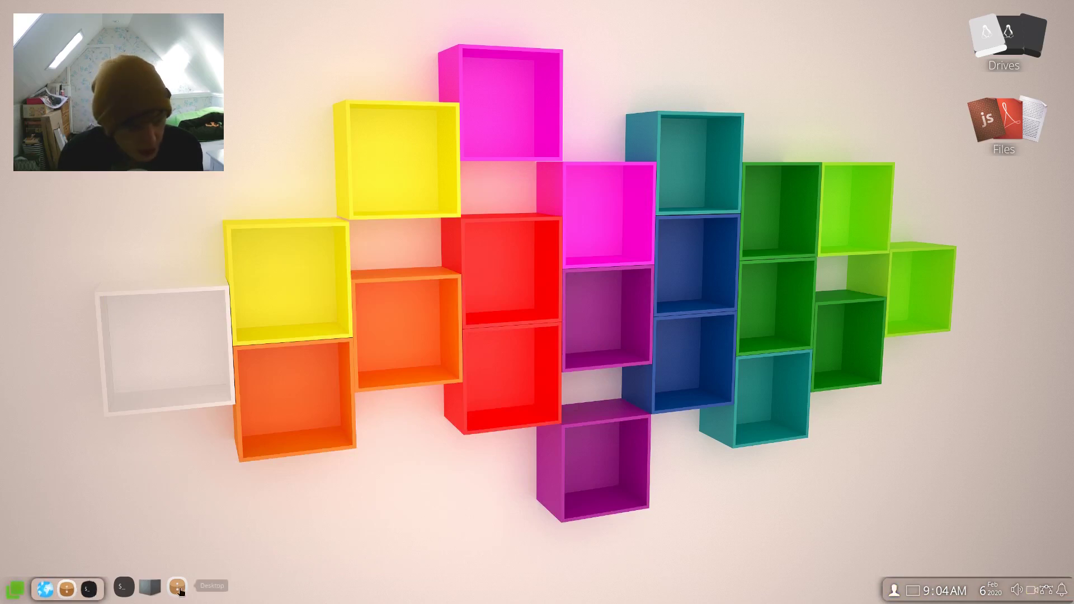
# - Switch the wallpaper to the Frankfurt am Main skyline, then return to the Personal settings list
pyautogui.click(18, 589)
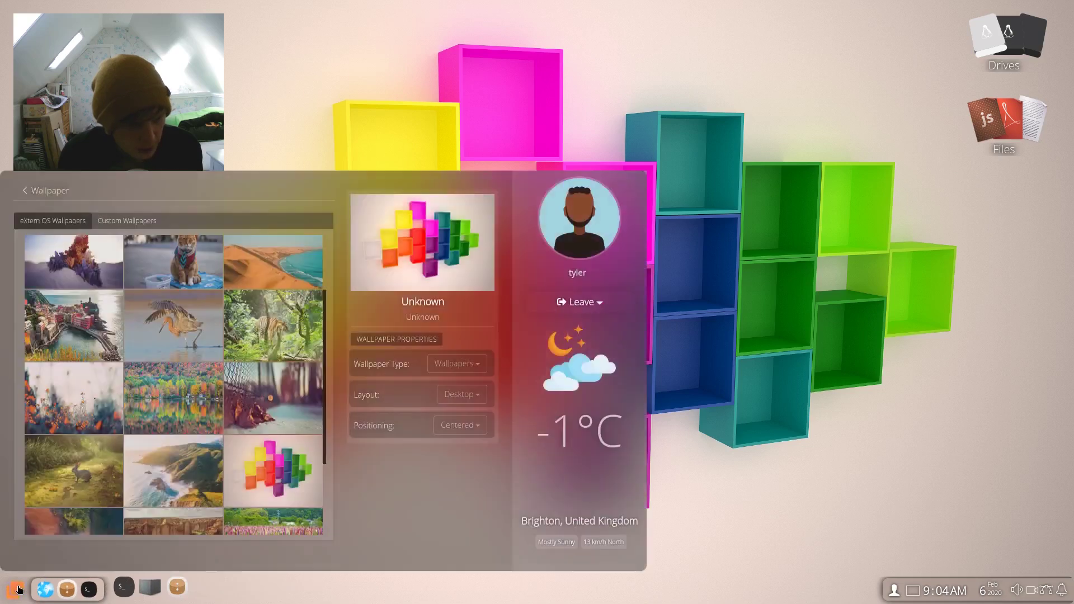
pyautogui.scroll(2, 104, 361)
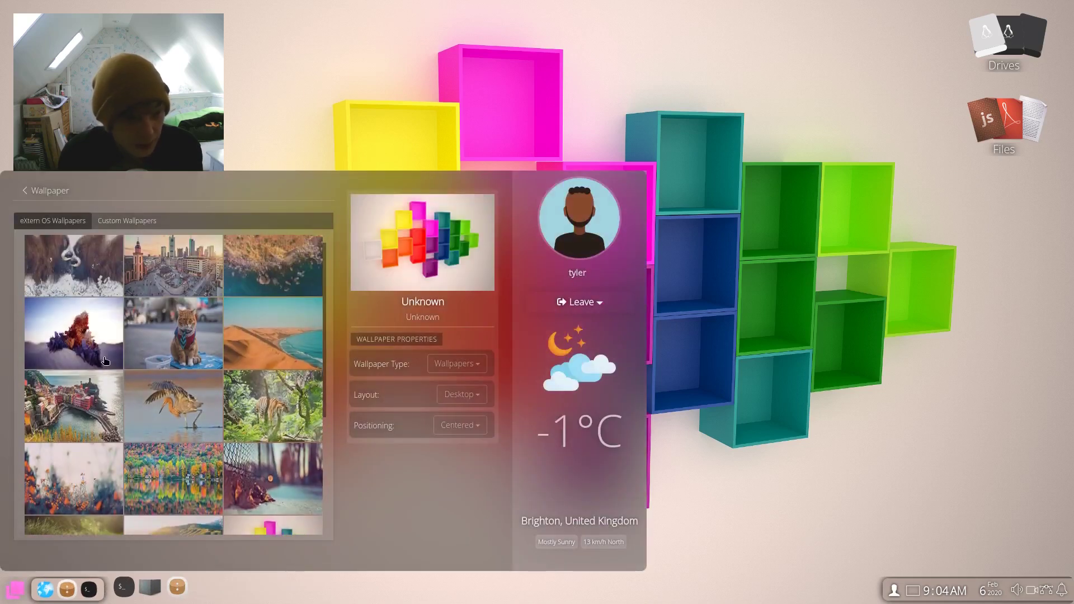
pyautogui.scroll(1, 105, 361)
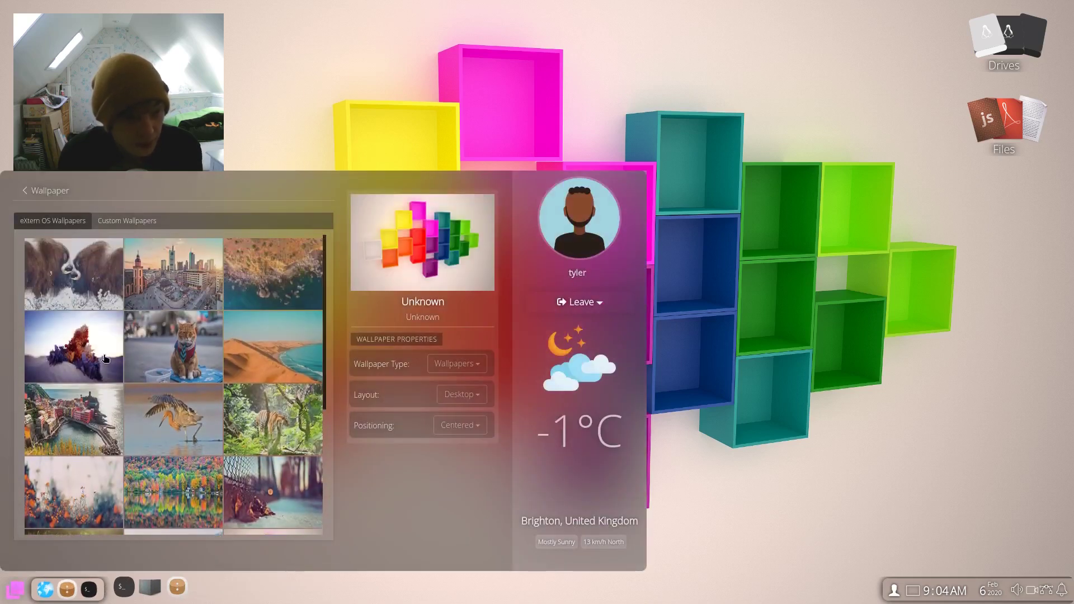
pyautogui.click(197, 275)
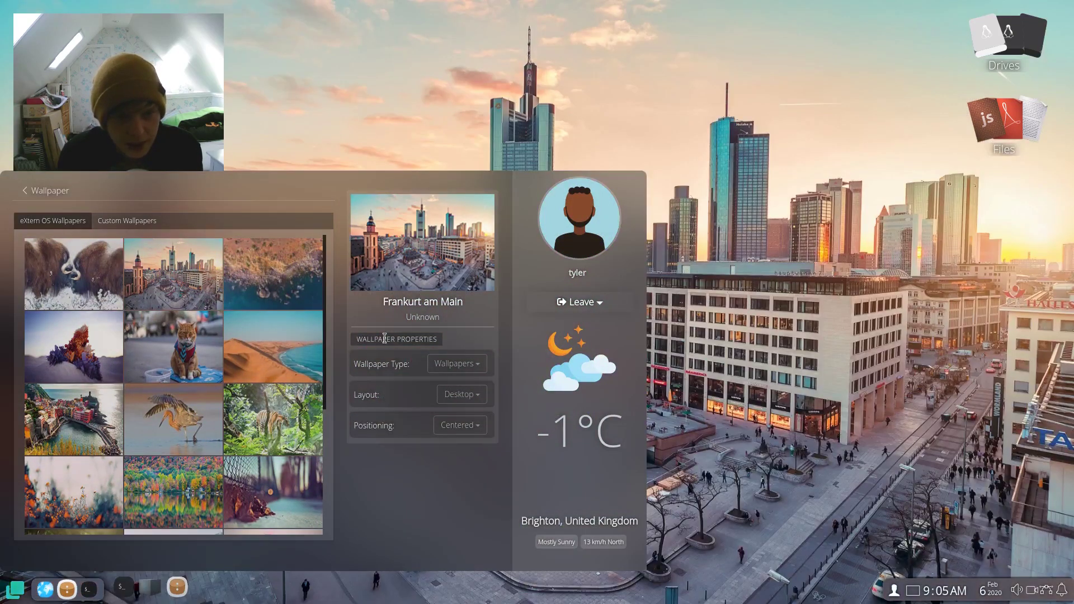
pyautogui.click(755, 354)
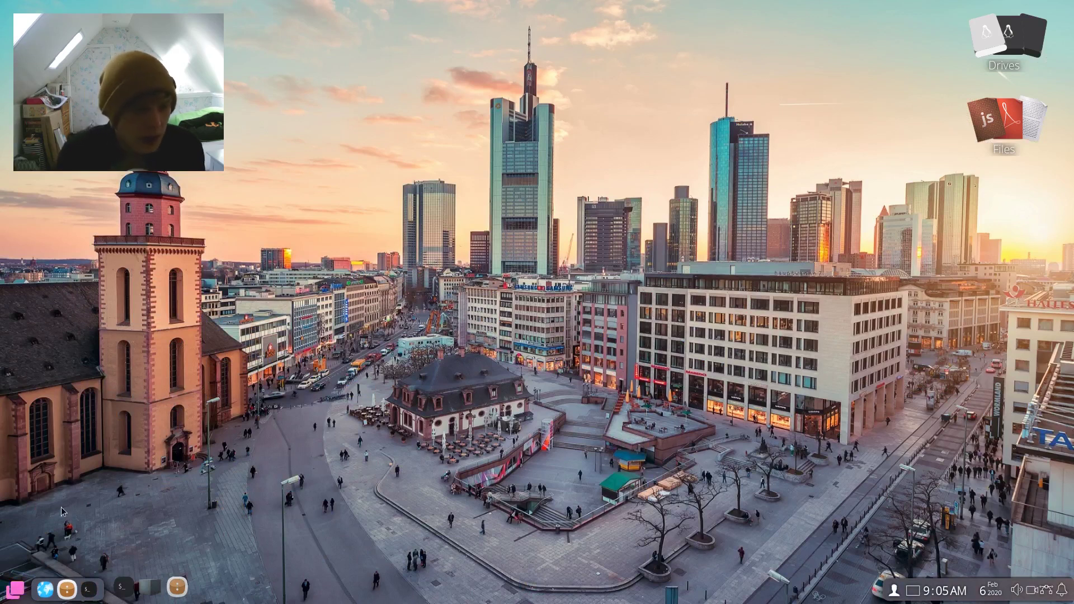
pyautogui.click(15, 589)
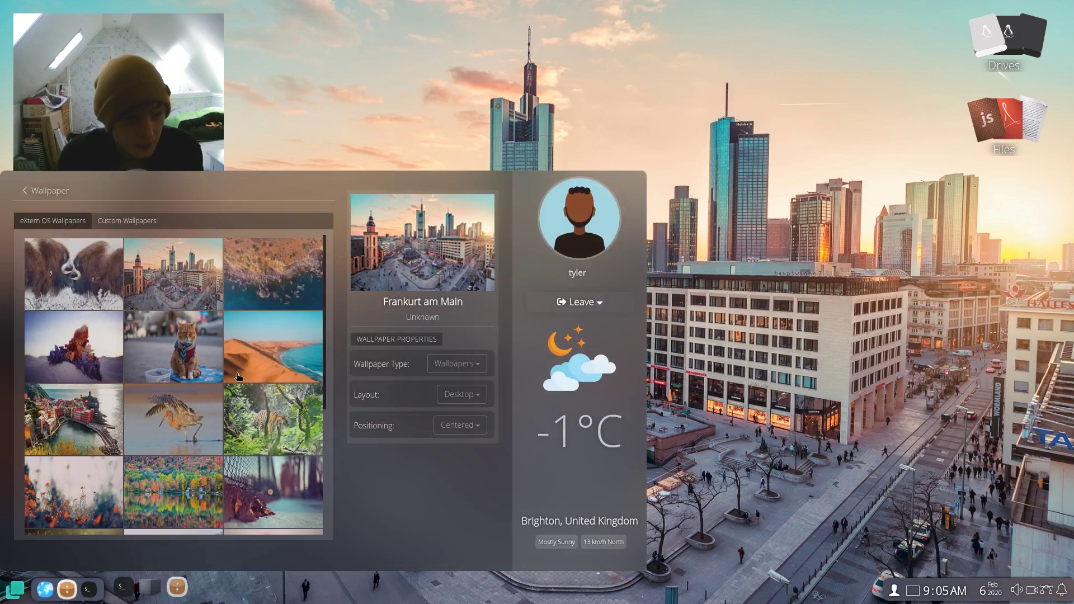
pyautogui.click(50, 192)
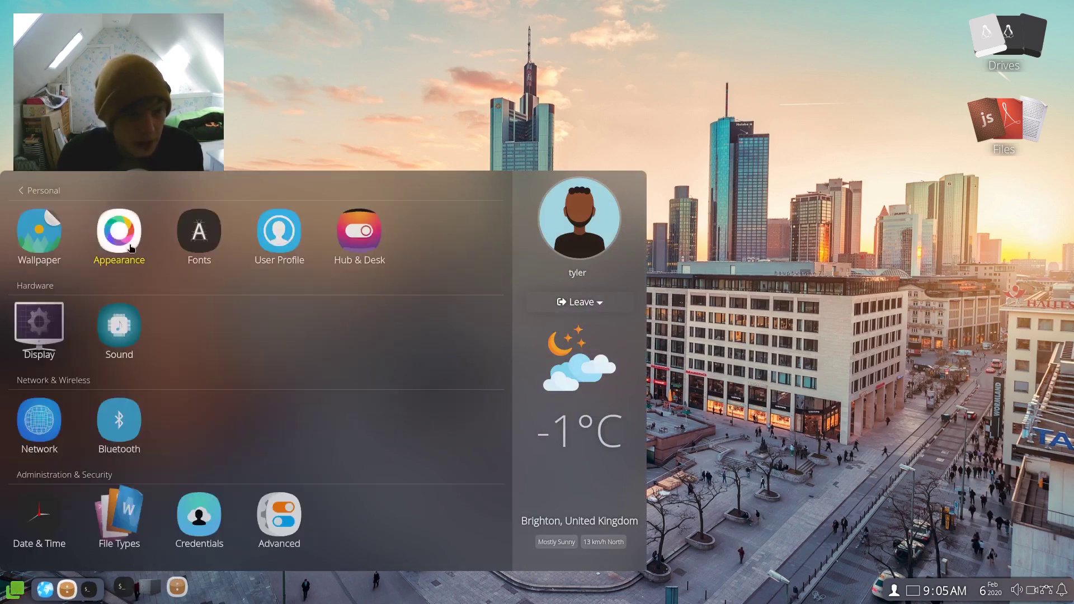
# - Switch Adaptive Blur to ON in Appearance settings, close the Hub, and restore the Terminal from the dock
pyautogui.click(131, 249)
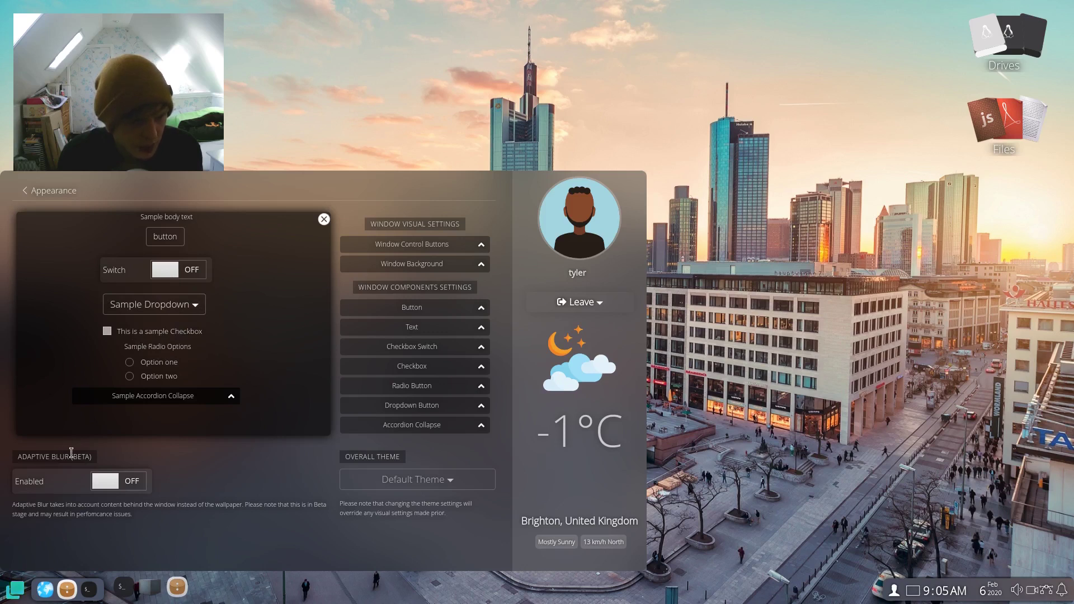
pyautogui.moveTo(36, 504); pyautogui.dragTo(235, 513)
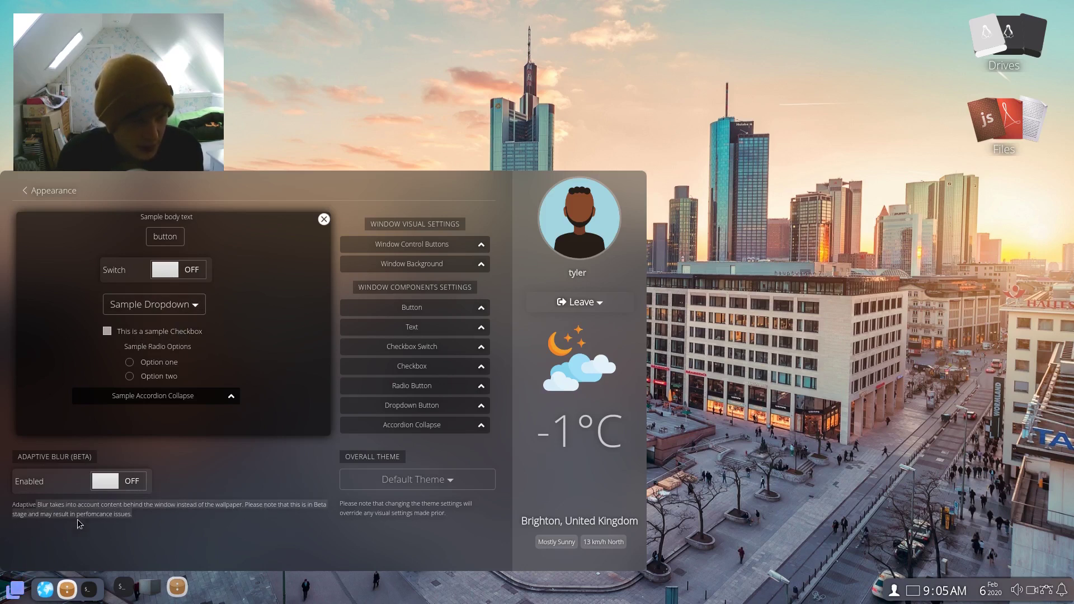
pyautogui.click(125, 485)
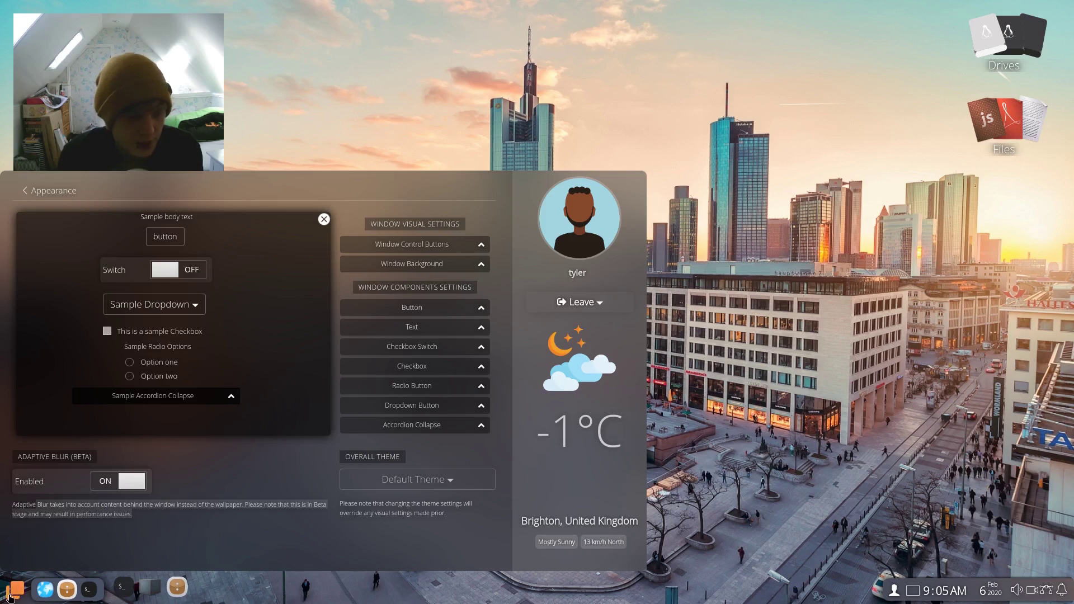
pyautogui.click(96, 597)
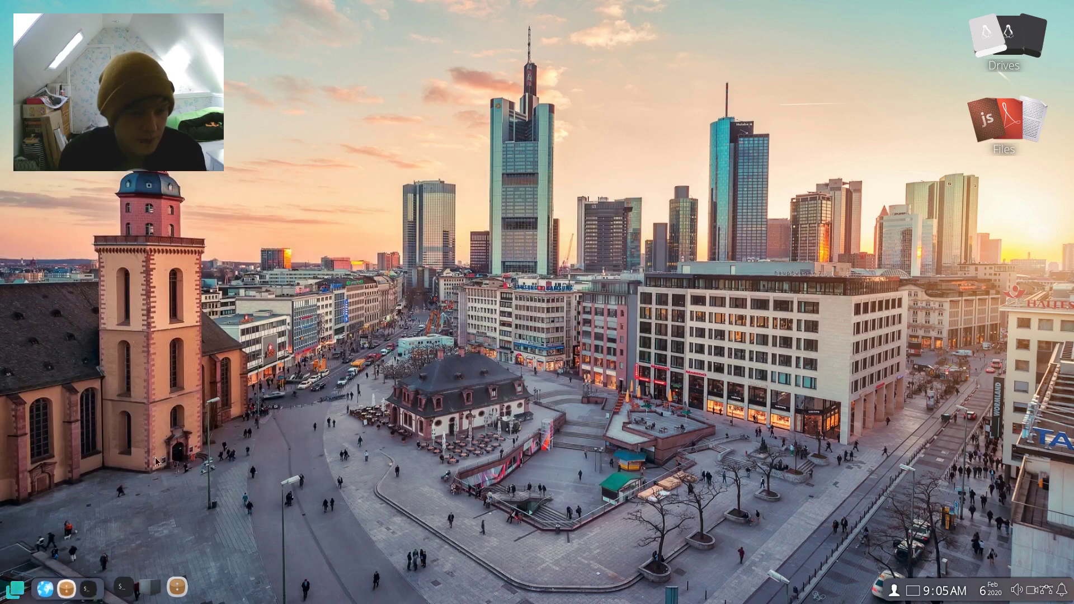
pyautogui.click(122, 588)
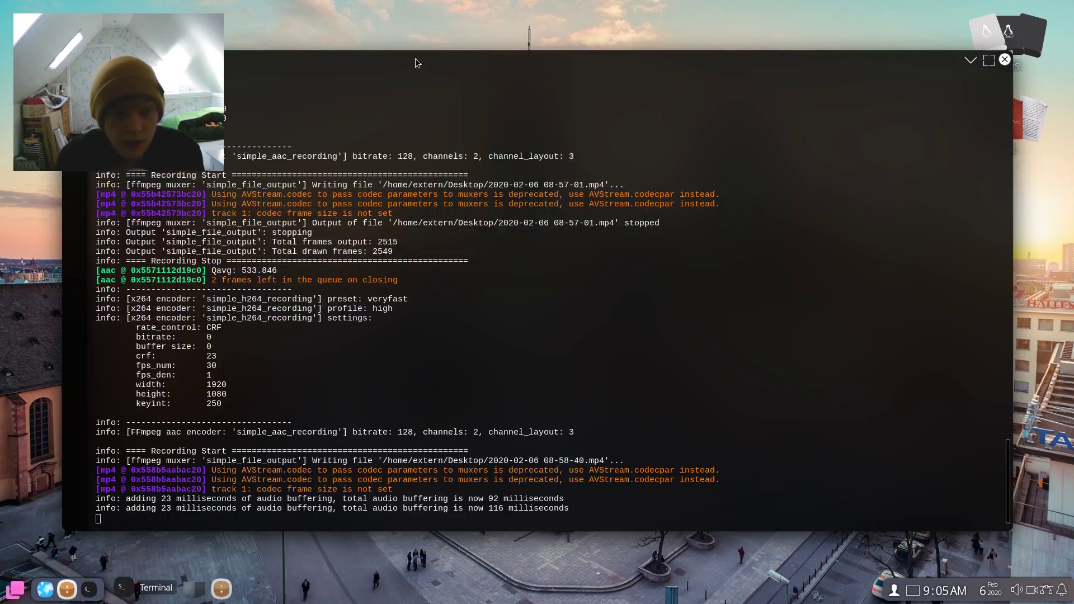
# - Minimize the terminal to the dock, then open Files on the extern home folder and close it
pyautogui.moveTo(417, 60)
pyautogui.mouseDown()
pyautogui.moveTo(401, 226)
pyautogui.moveTo(414, 70)
pyautogui.mouseUp()
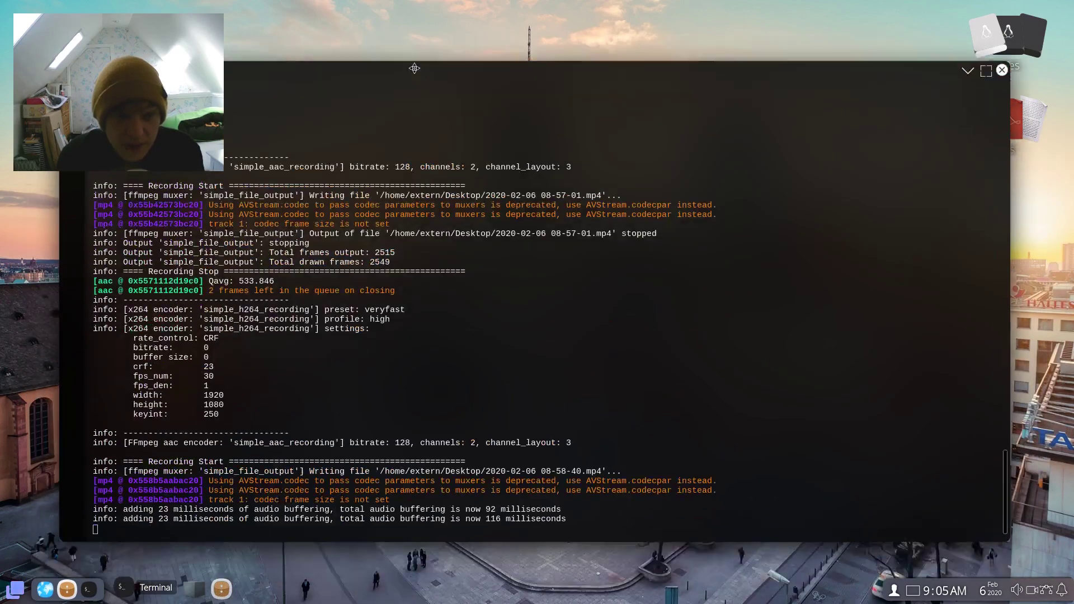
pyautogui.click(968, 60)
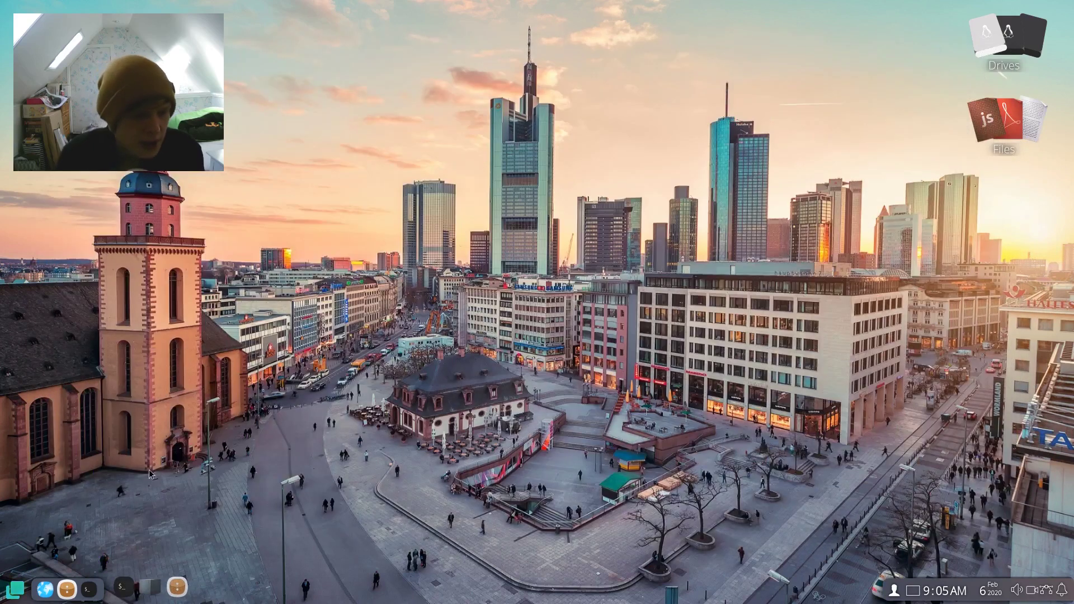
pyautogui.click(67, 590)
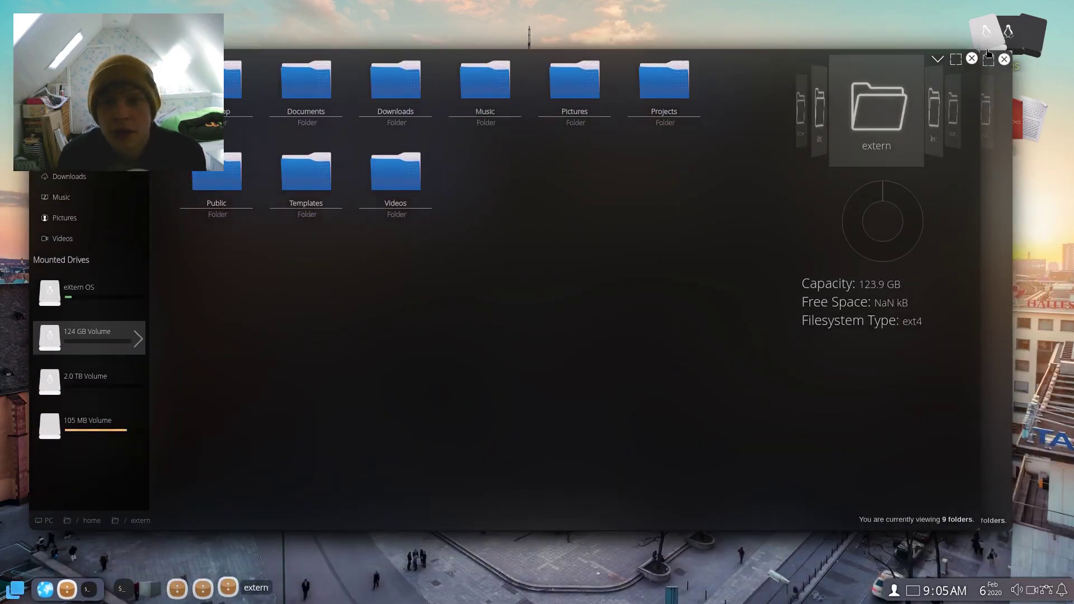
pyautogui.click(972, 58)
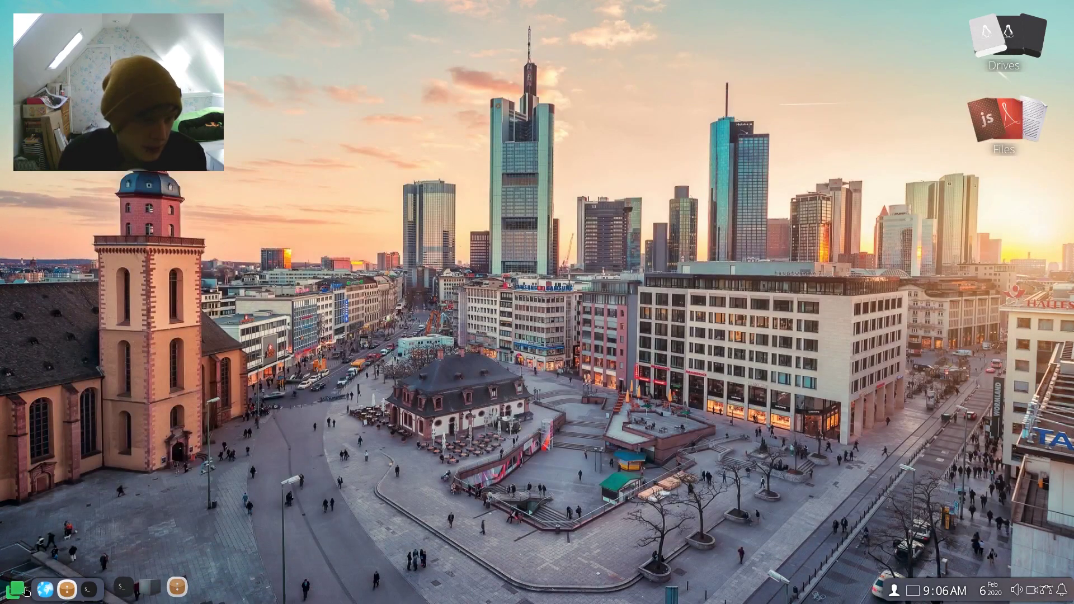
# - Switch Adaptive Blur to OFF and look at the overall theme list without choosing one
pyautogui.click(22, 591)
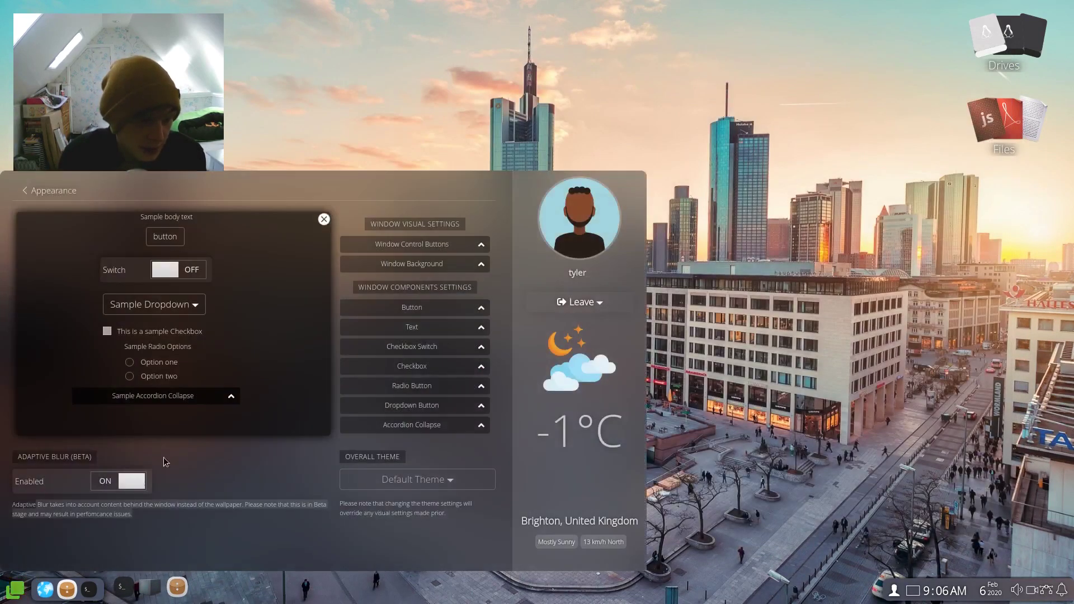
pyautogui.click(132, 483)
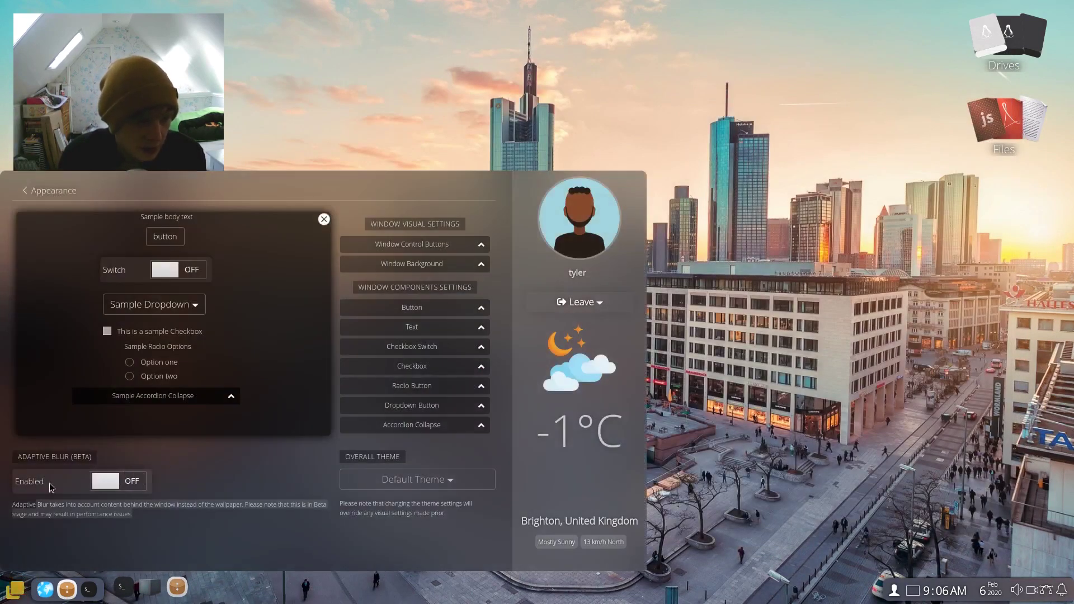
pyautogui.click(439, 484)
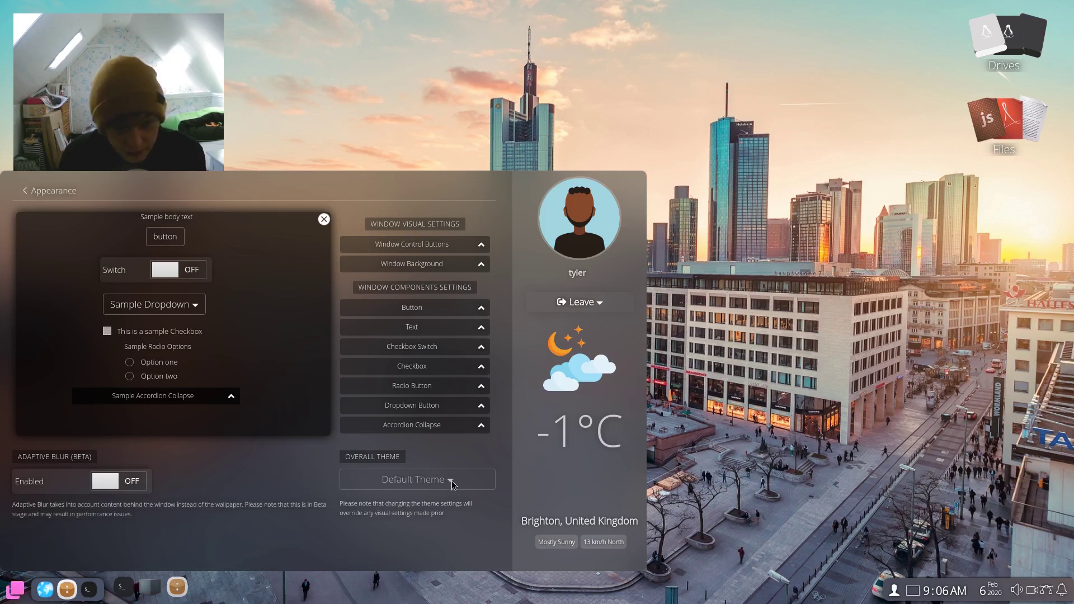
pyautogui.click(451, 482)
pyautogui.click(417, 479)
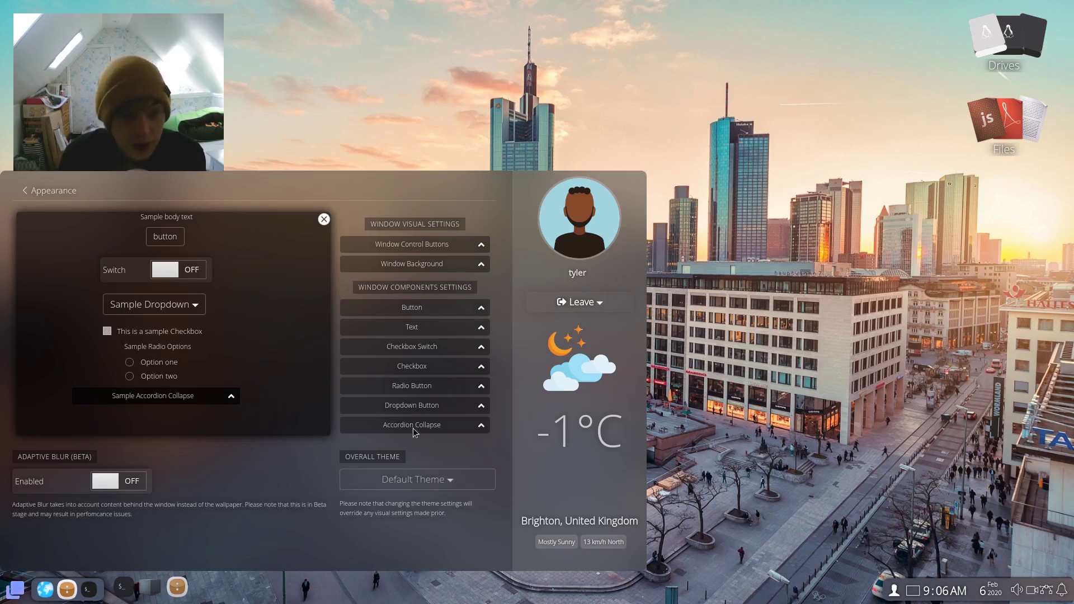
# - Expand the Accordion, Dropdown, Radio, Checkbox, Switch and Button component rows, then return to the settings overview
pyautogui.click(483, 428)
pyautogui.click(480, 404)
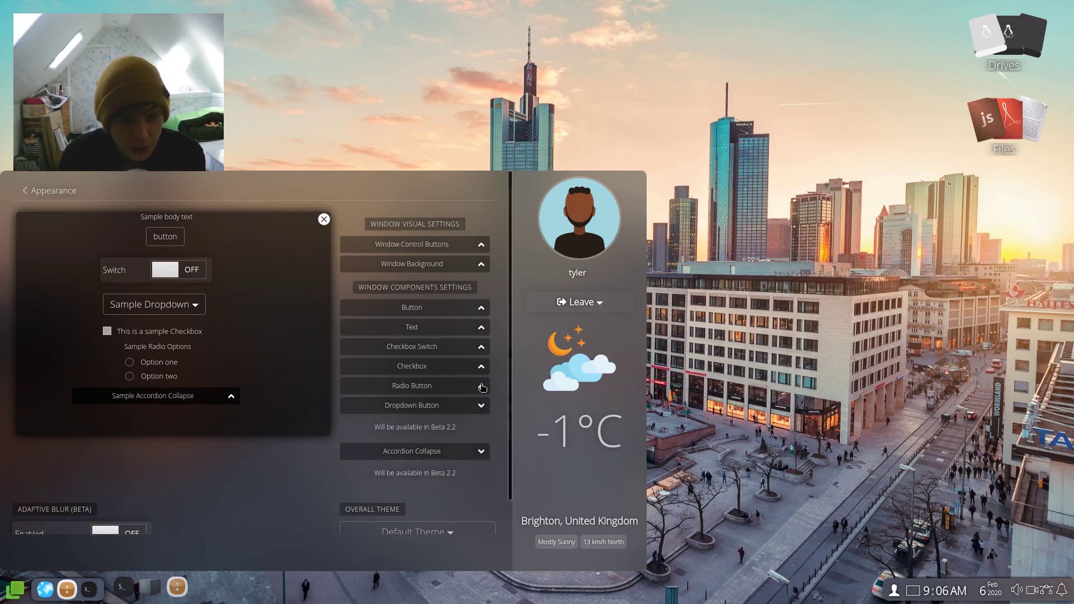
pyautogui.click(482, 387)
pyautogui.click(481, 367)
pyautogui.click(481, 348)
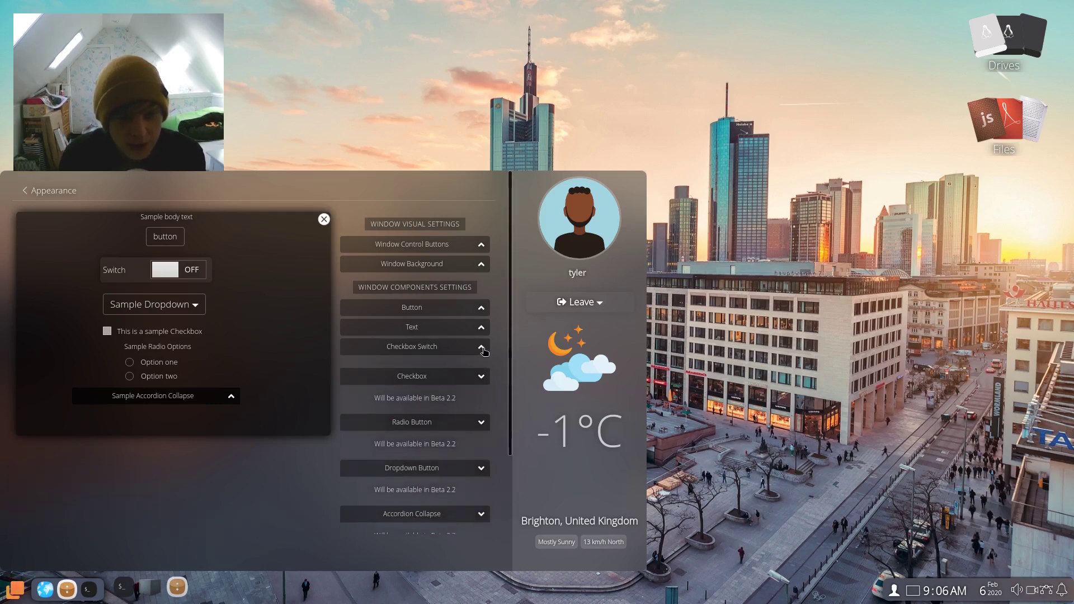
pyautogui.click(481, 309)
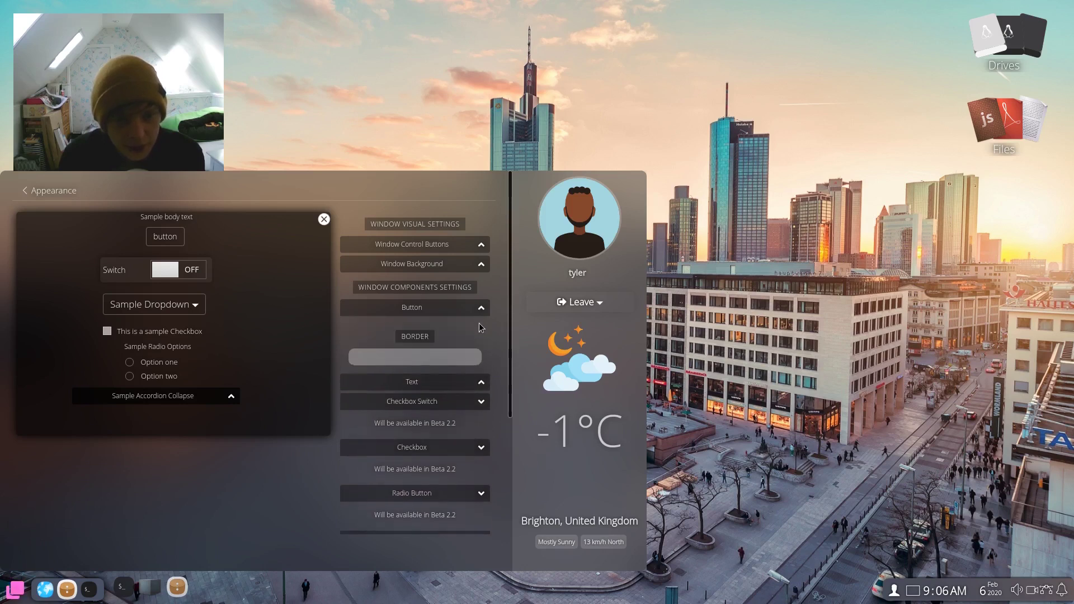
pyautogui.click(64, 193)
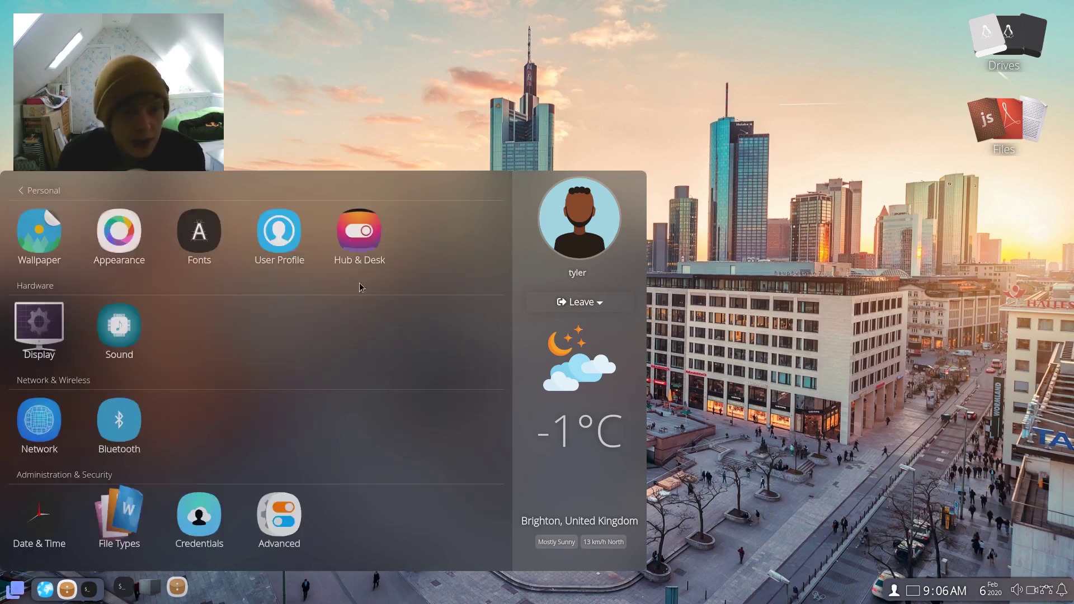
# - Look at Fonts and User Profile, then switch Native Linux Apps ON in Hub & Desktop settings
pyautogui.click(197, 246)
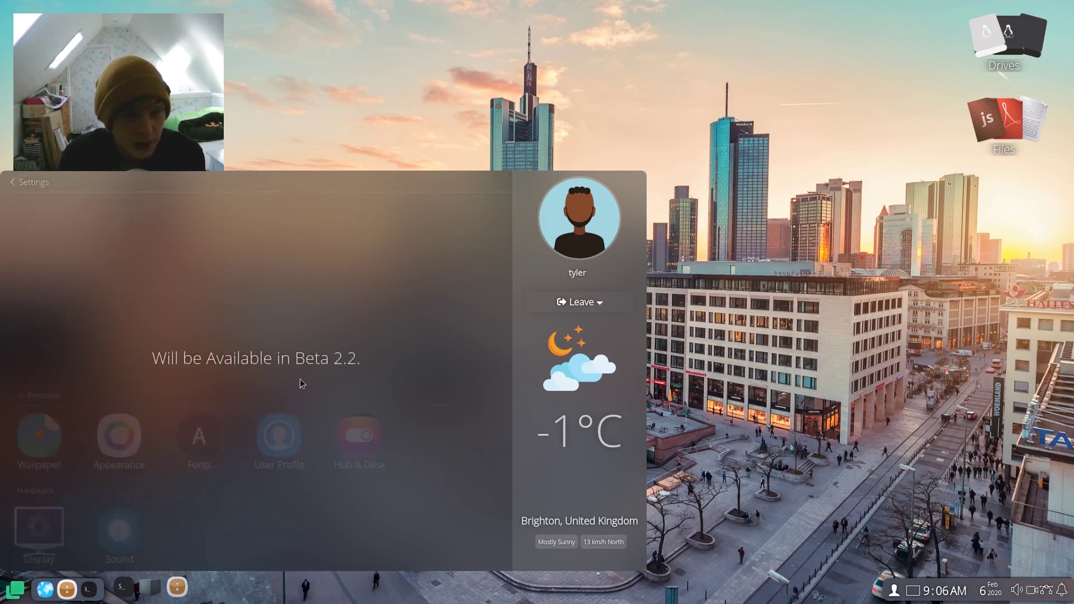
pyautogui.click(8, 189)
pyautogui.click(283, 232)
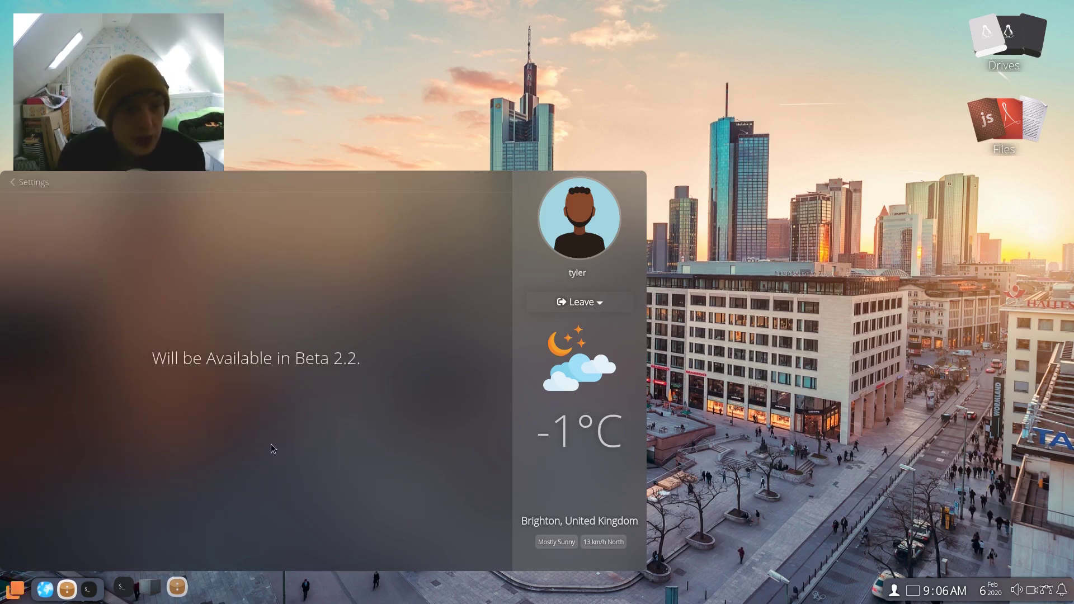
pyautogui.click(17, 180)
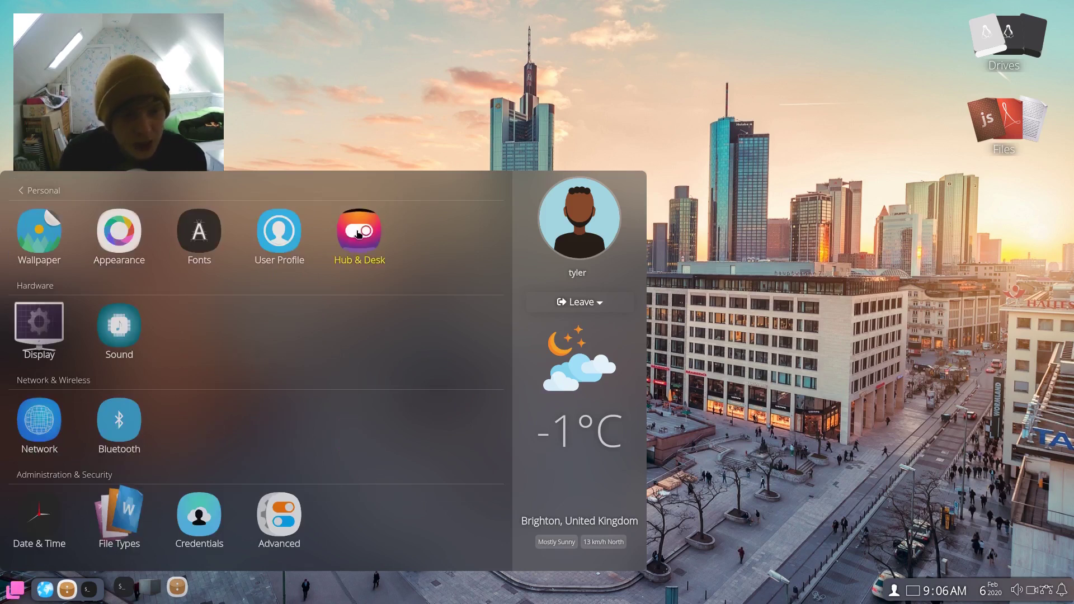
pyautogui.click(359, 234)
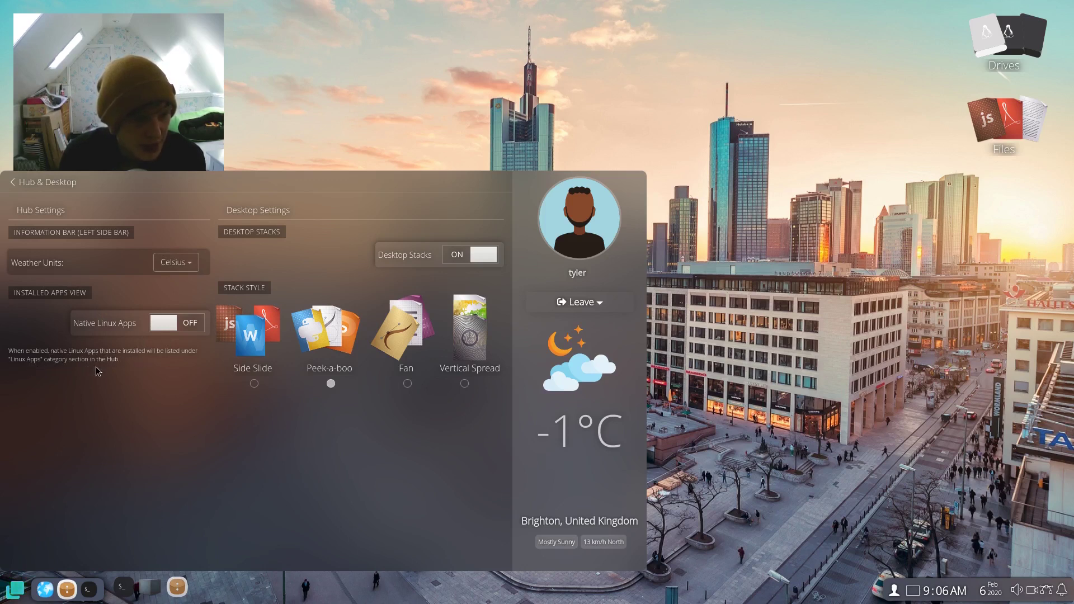
pyautogui.click(188, 324)
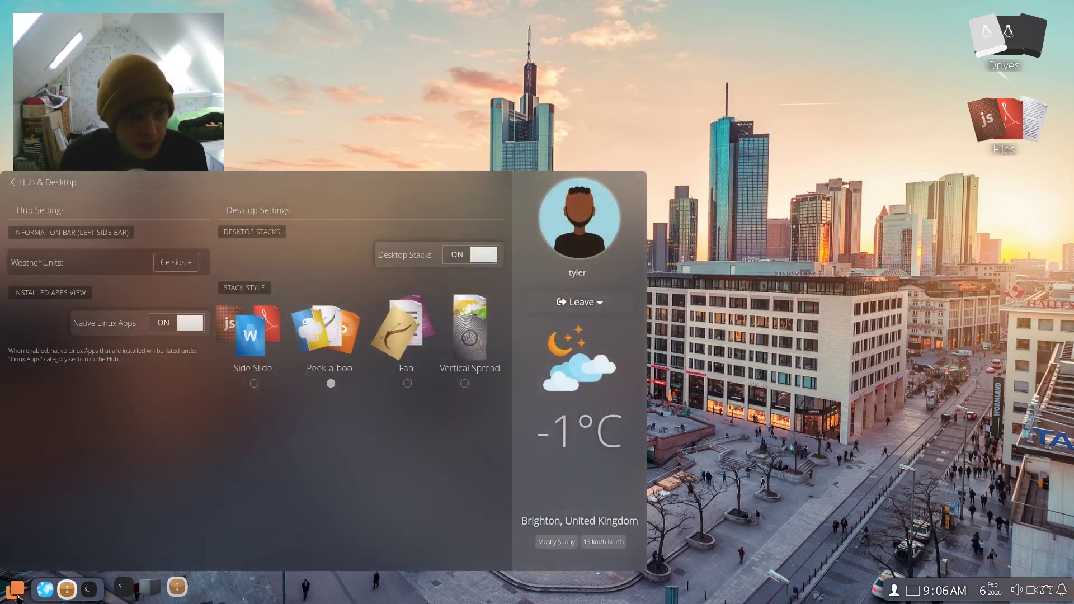
pyautogui.click(10, 185)
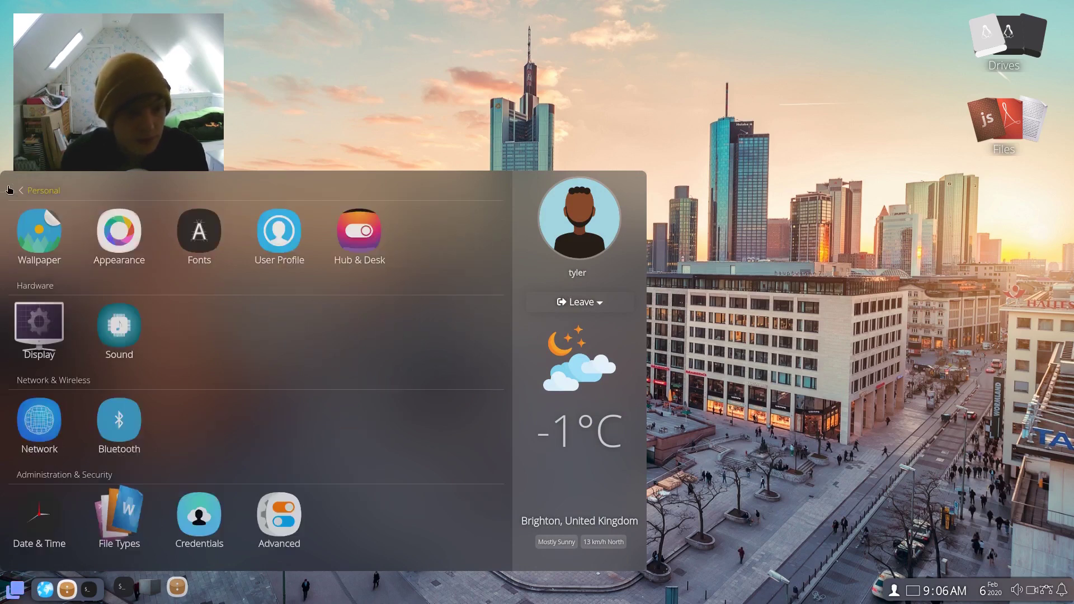
pyautogui.click(22, 190)
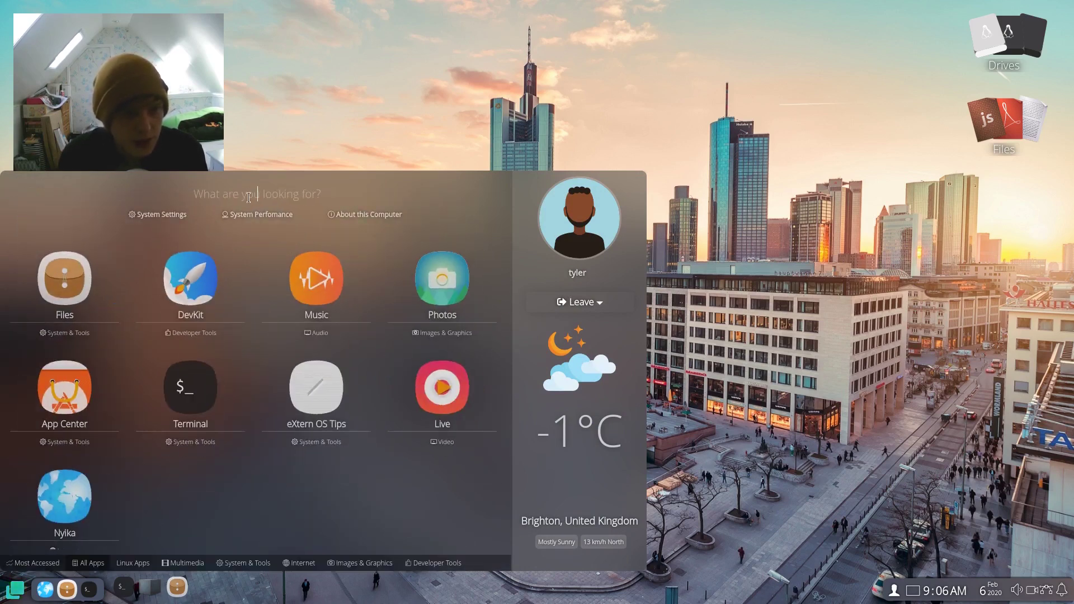
pyautogui.write('obs')
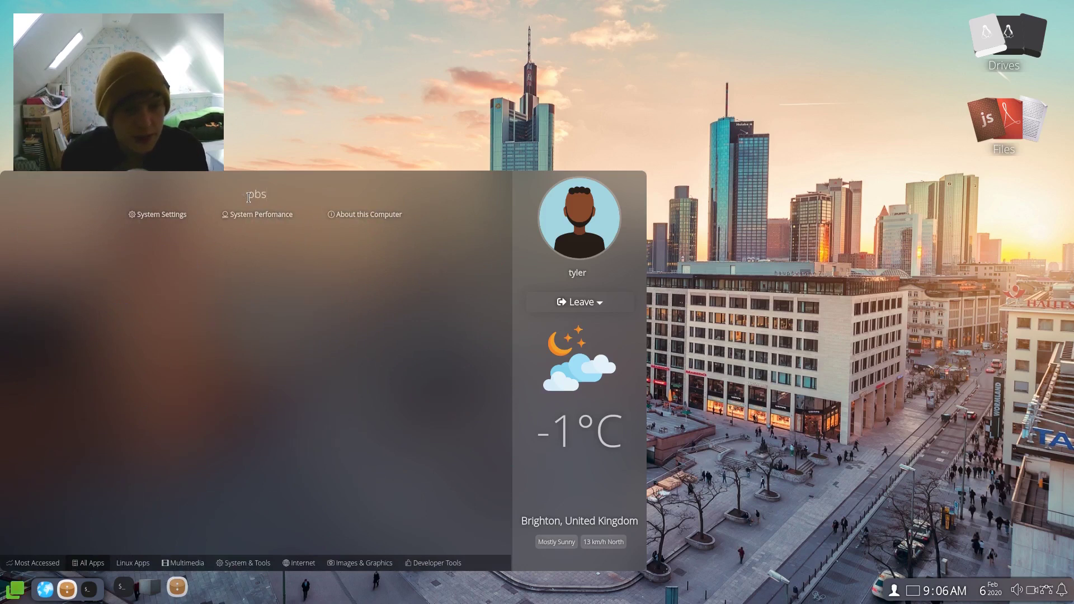
pyautogui.press('BackSpace')
pyautogui.press('BackSpace')
pyautogui.press('BackSpace')
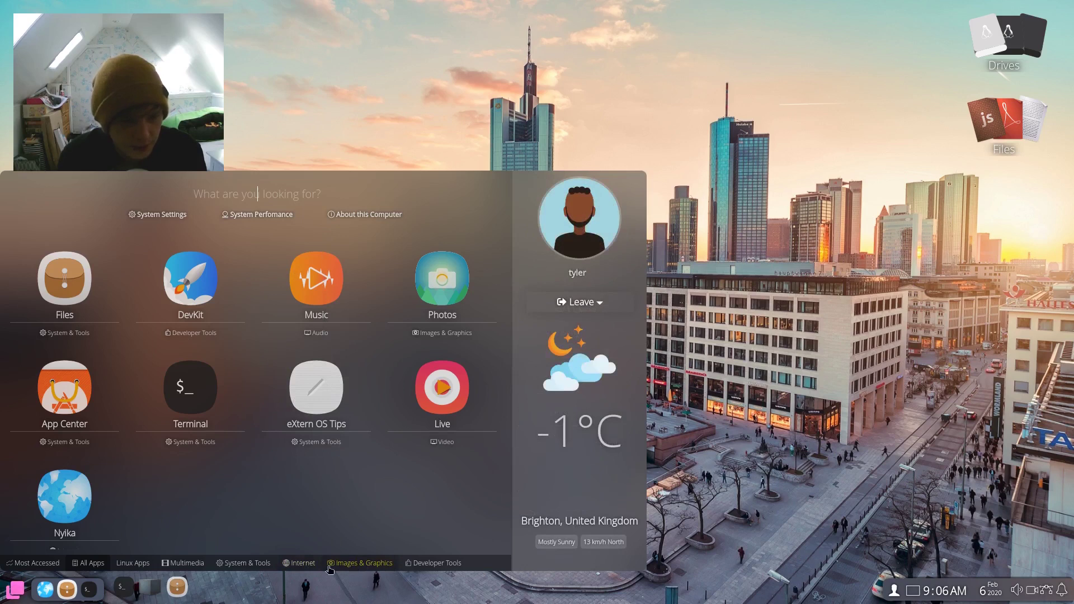
pyautogui.click(183, 564)
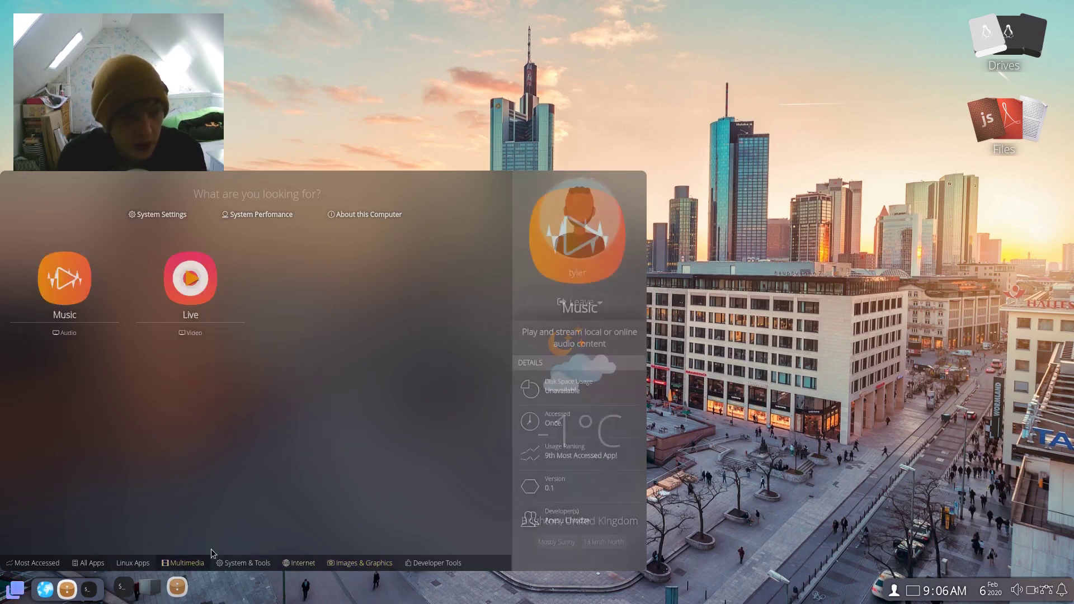
pyautogui.click(12, 595)
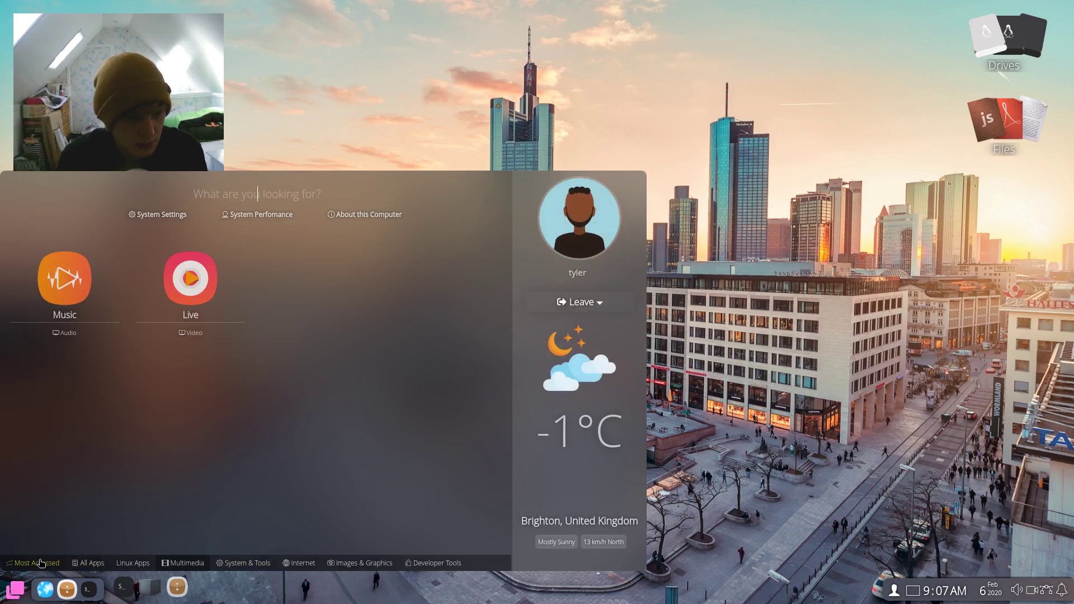
pyautogui.click(158, 214)
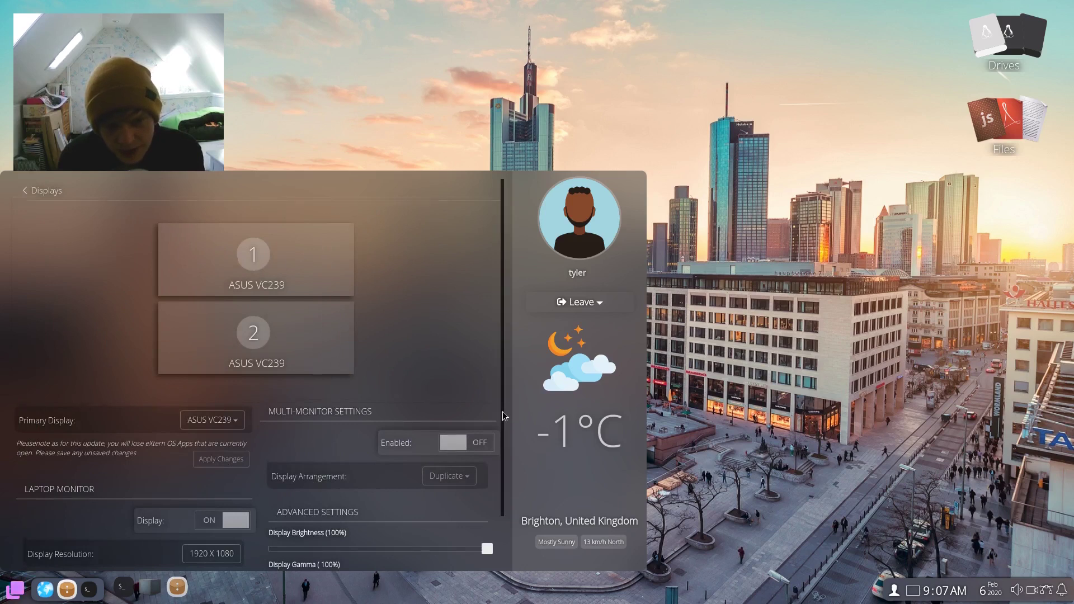
pyautogui.moveTo(503, 415); pyautogui.dragTo(500, 497)
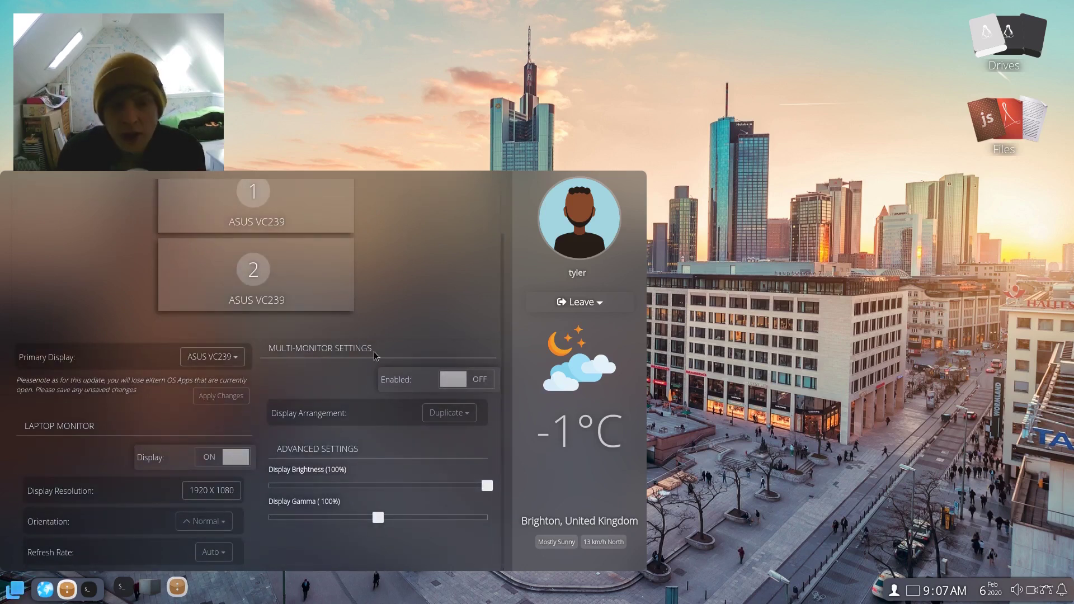
pyautogui.click(177, 590)
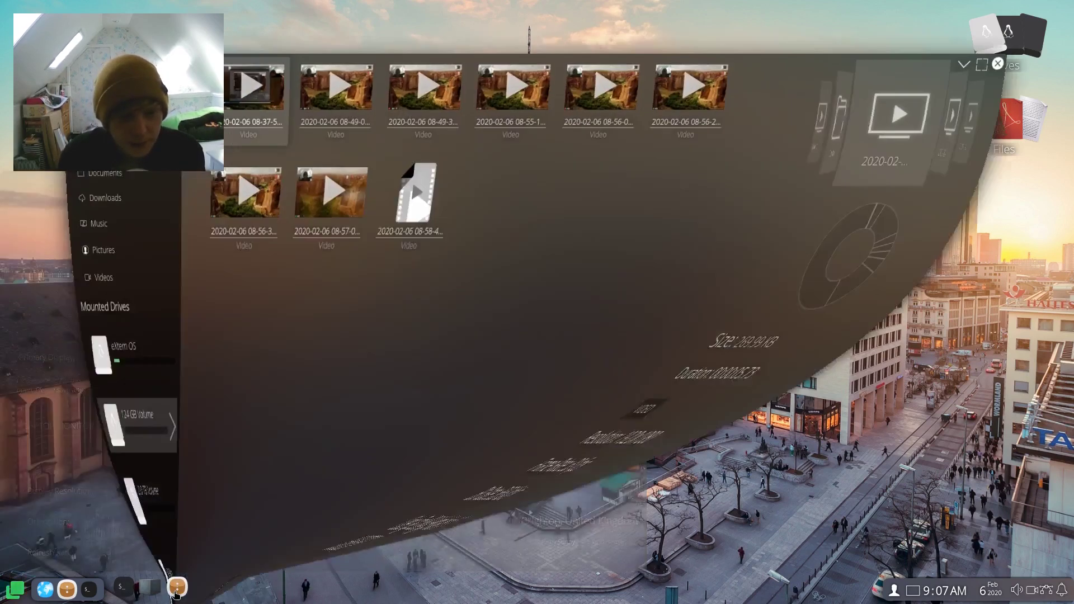
pyautogui.click(148, 588)
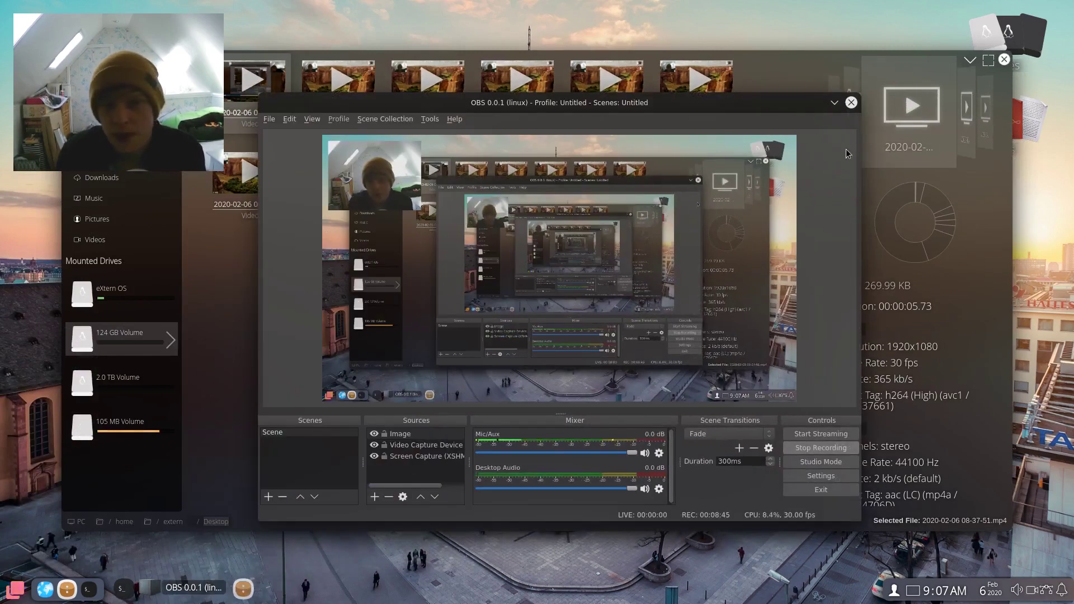
pyautogui.click(834, 102)
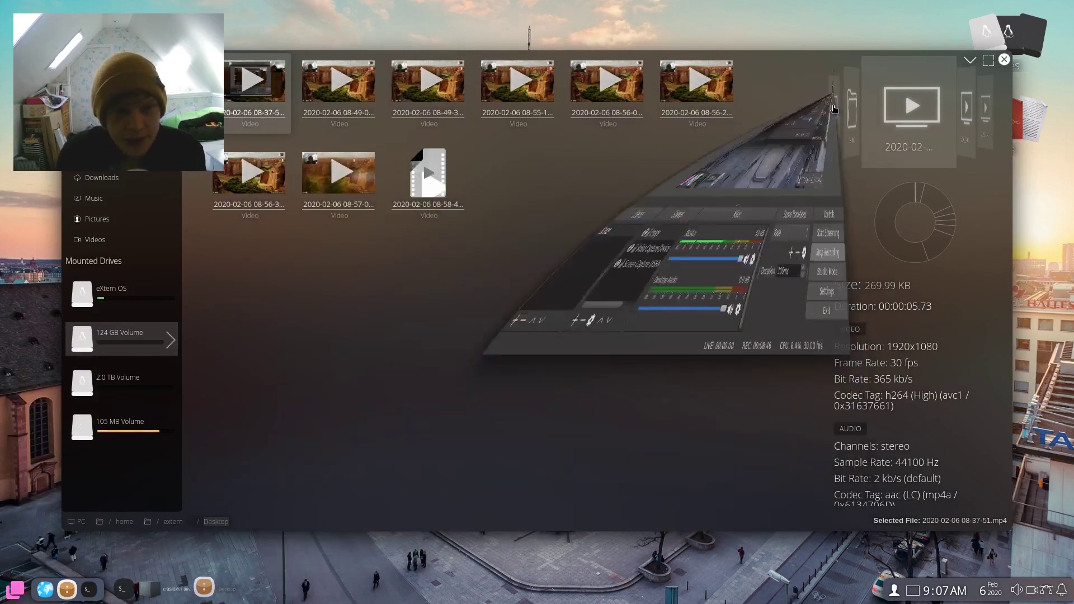
pyautogui.click(1004, 60)
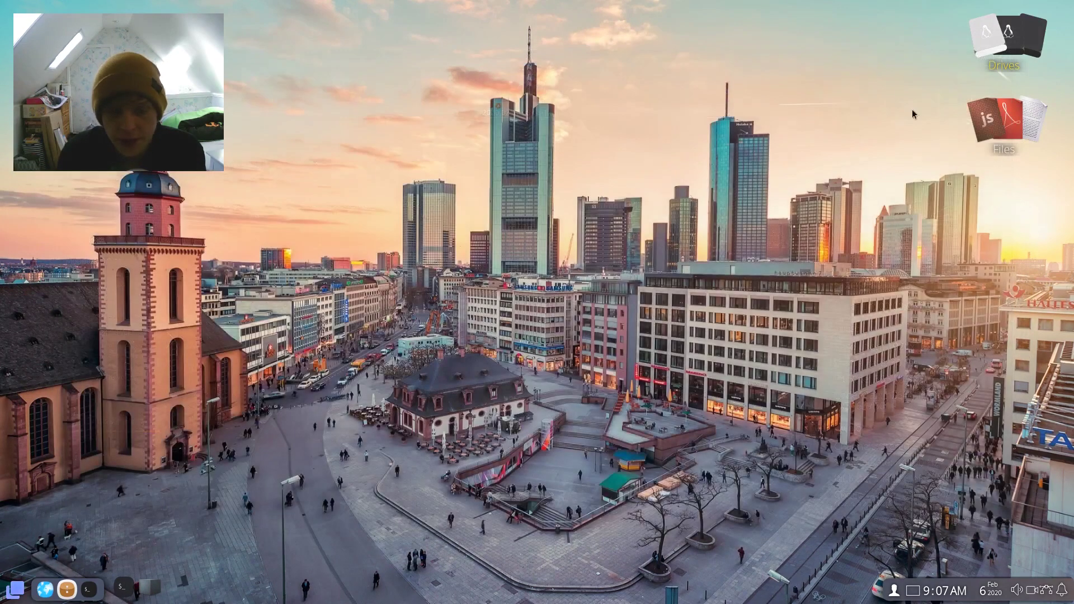
pyautogui.click(15, 590)
pyautogui.scroll(3, 431, 297)
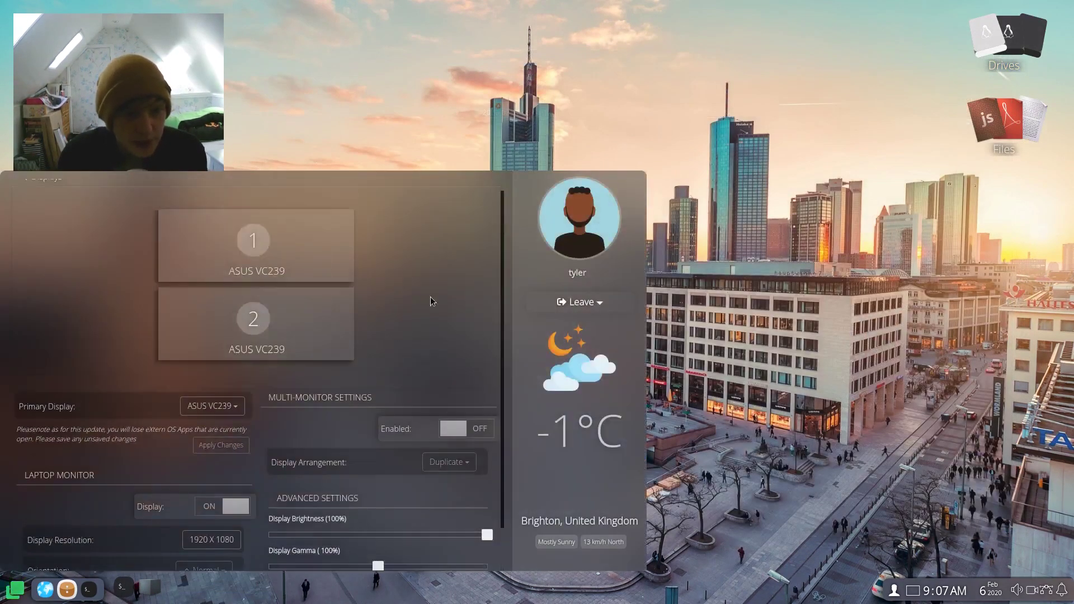
# - Check the Sound settings, with playback volume at 50, then close the settings panel
pyautogui.click(24, 195)
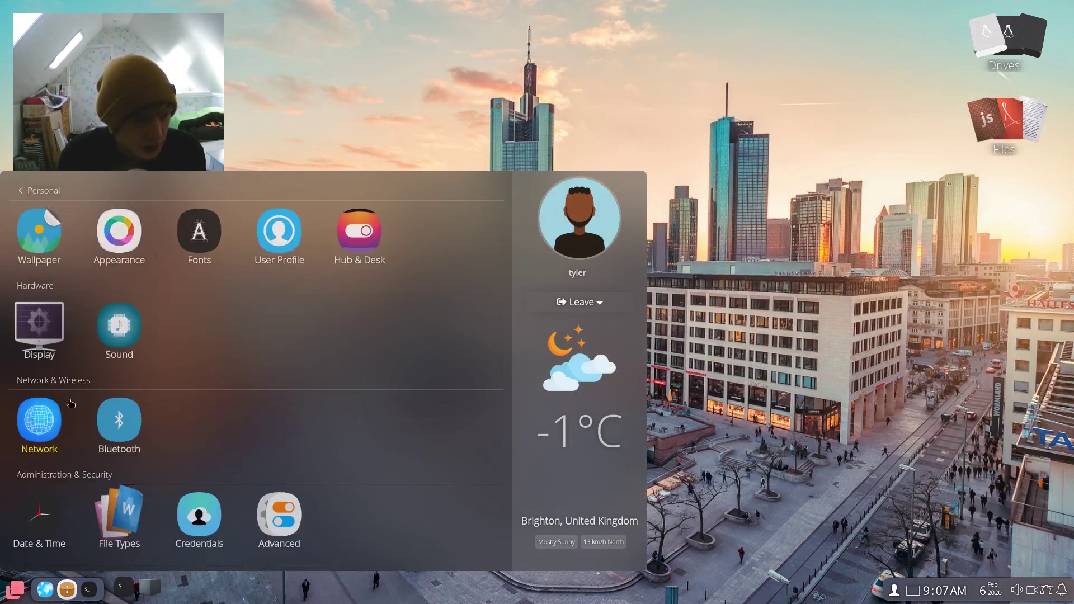
pyautogui.click(119, 326)
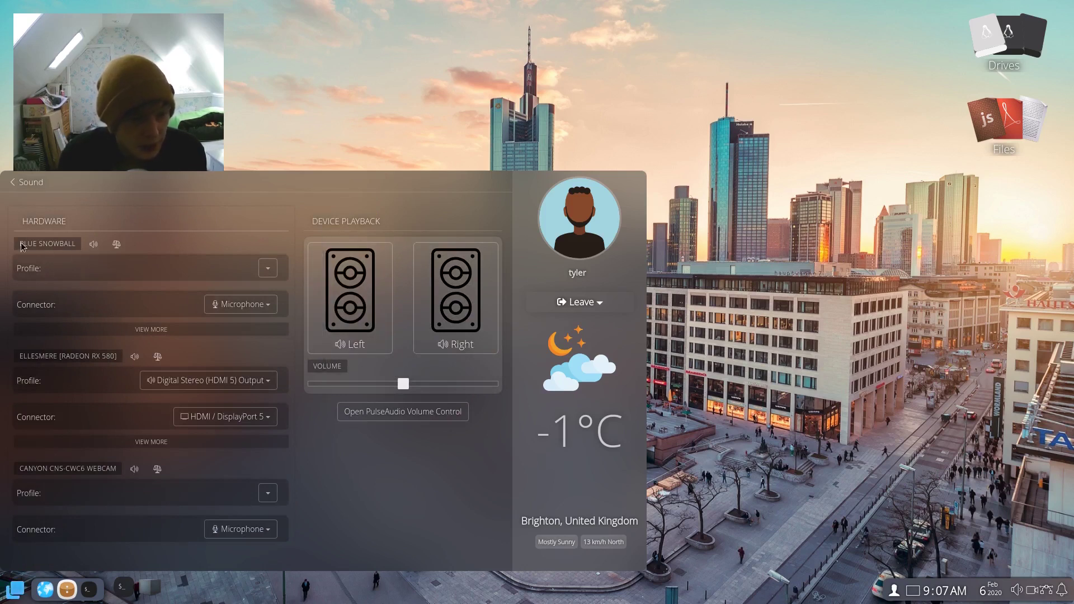
pyautogui.moveTo(402, 385)
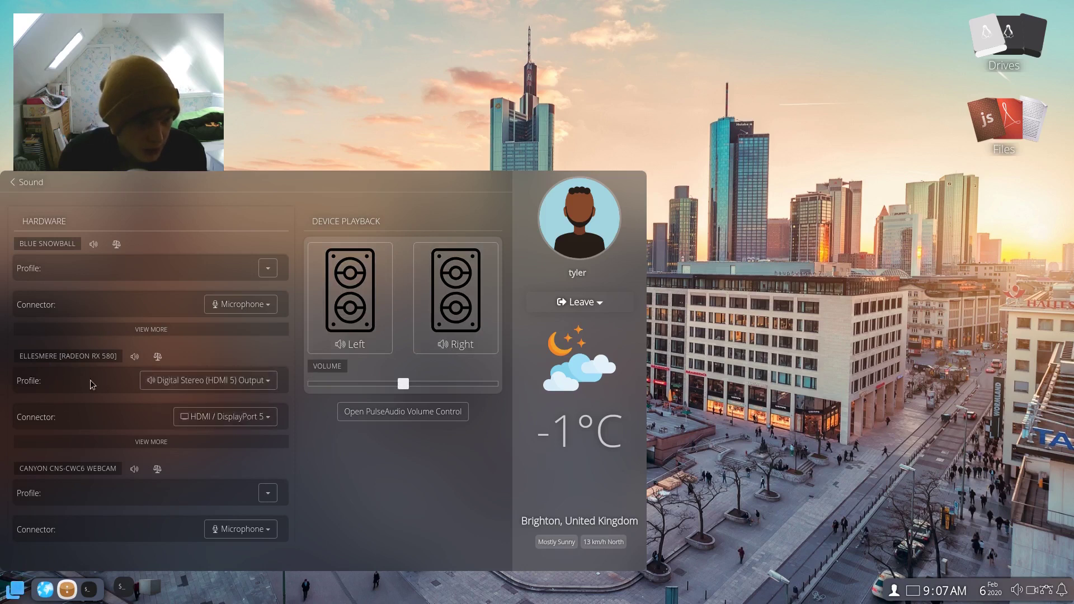
pyautogui.click(343, 49)
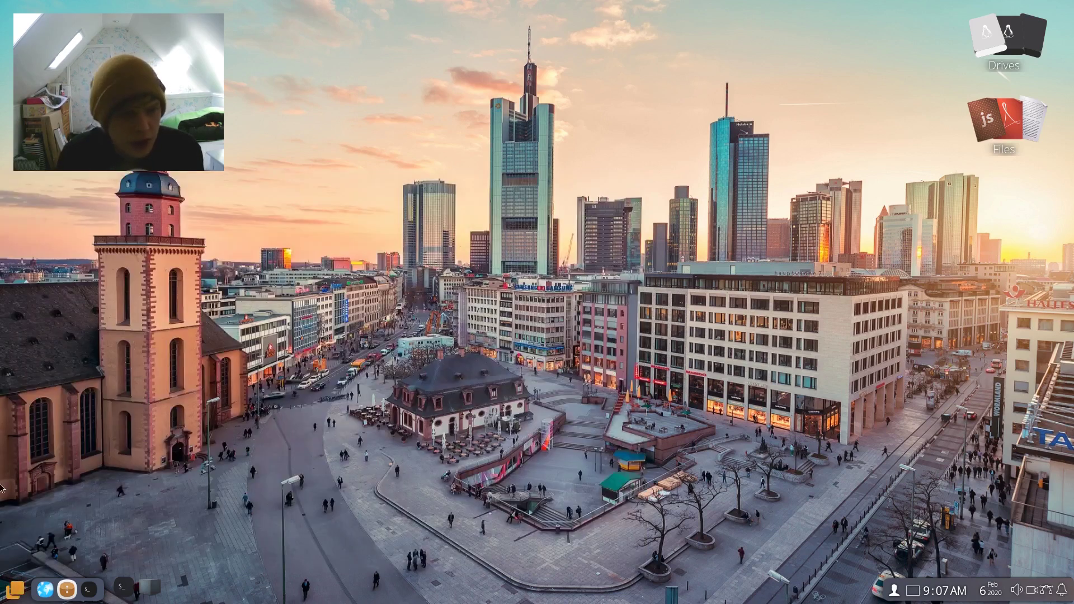
# - View the Network, Bluetooth and Date & Time settings pages, returning to the overview after each
pyautogui.click(17, 591)
pyautogui.click(31, 181)
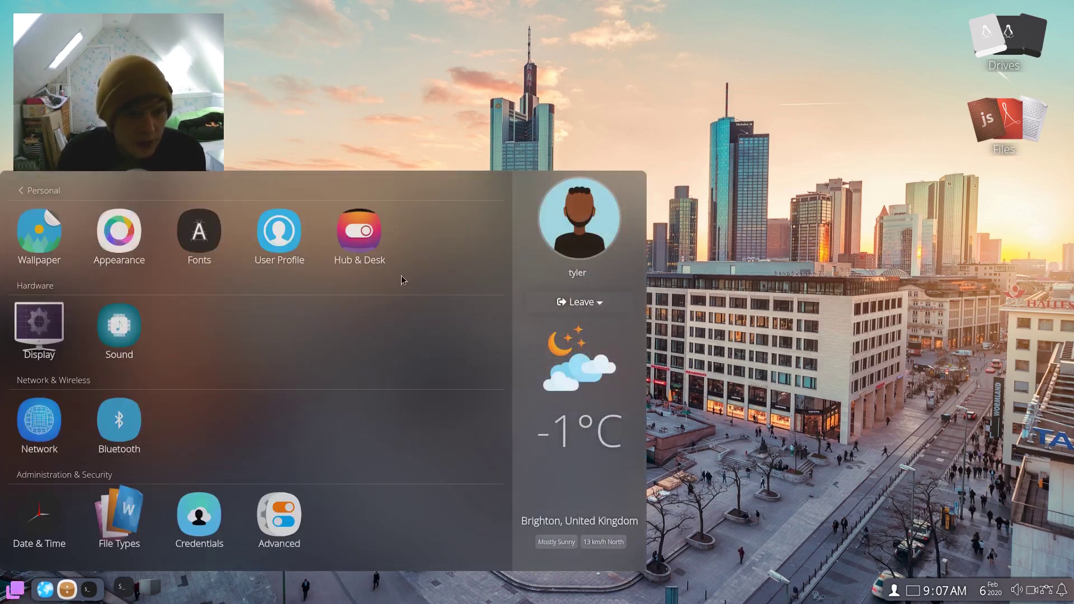
pyautogui.click(45, 435)
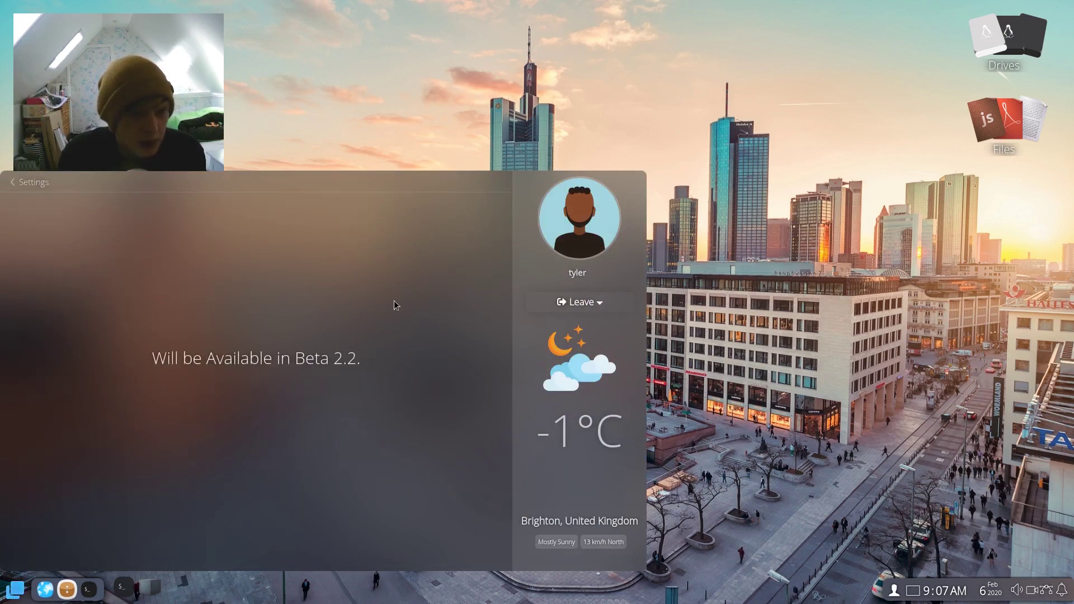
pyautogui.click(43, 183)
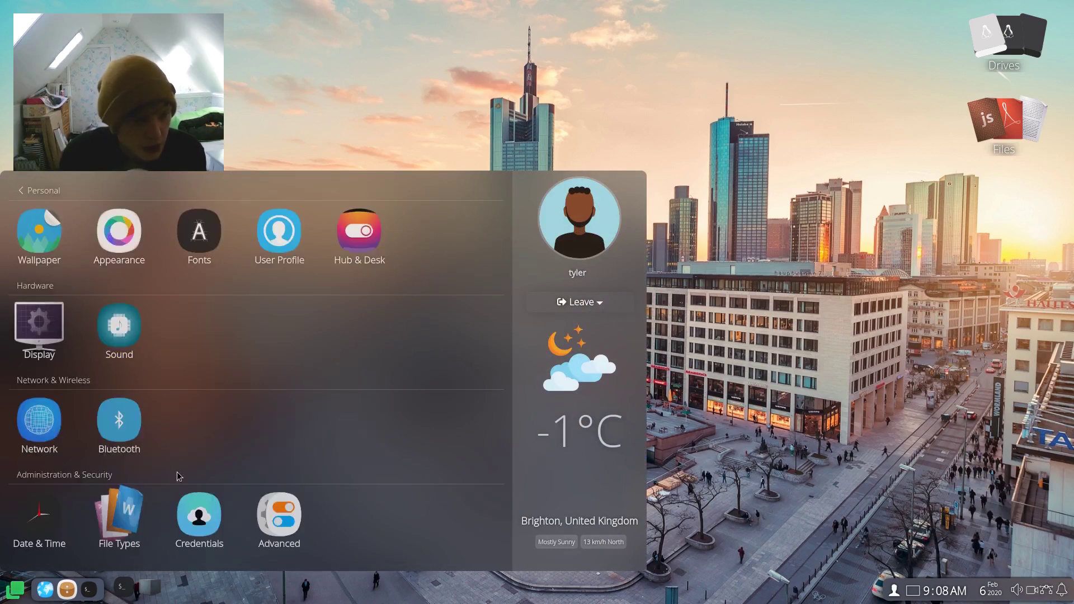
pyautogui.click(126, 431)
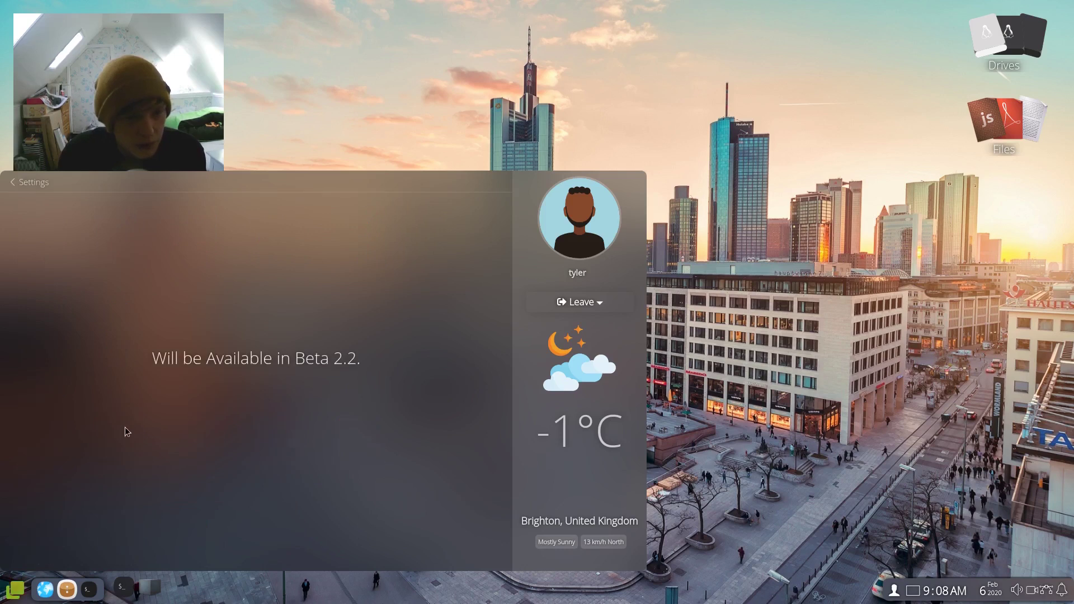
pyautogui.click(24, 180)
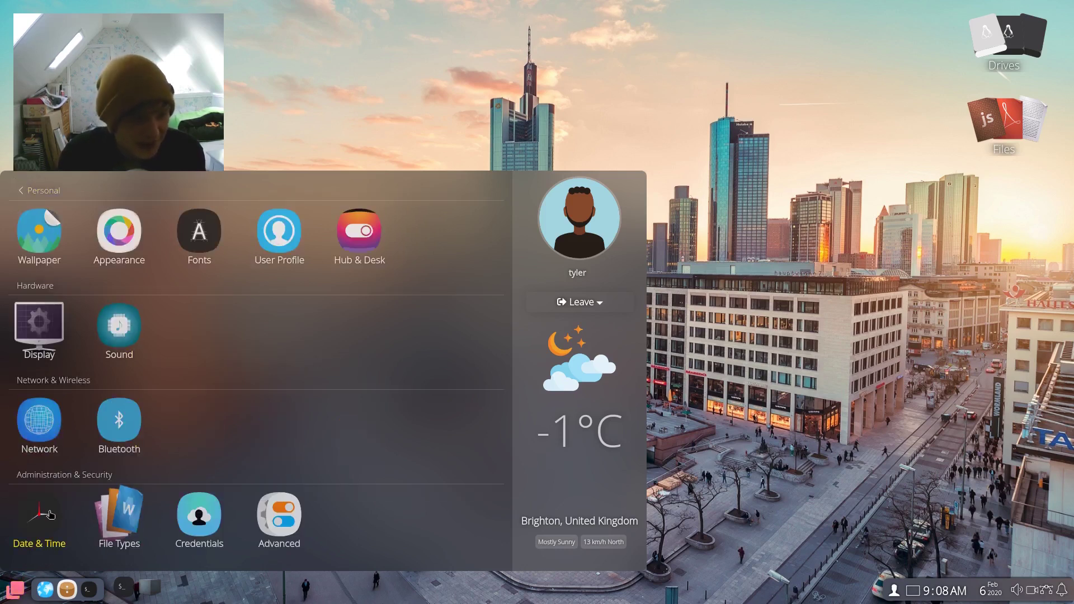
pyautogui.click(49, 514)
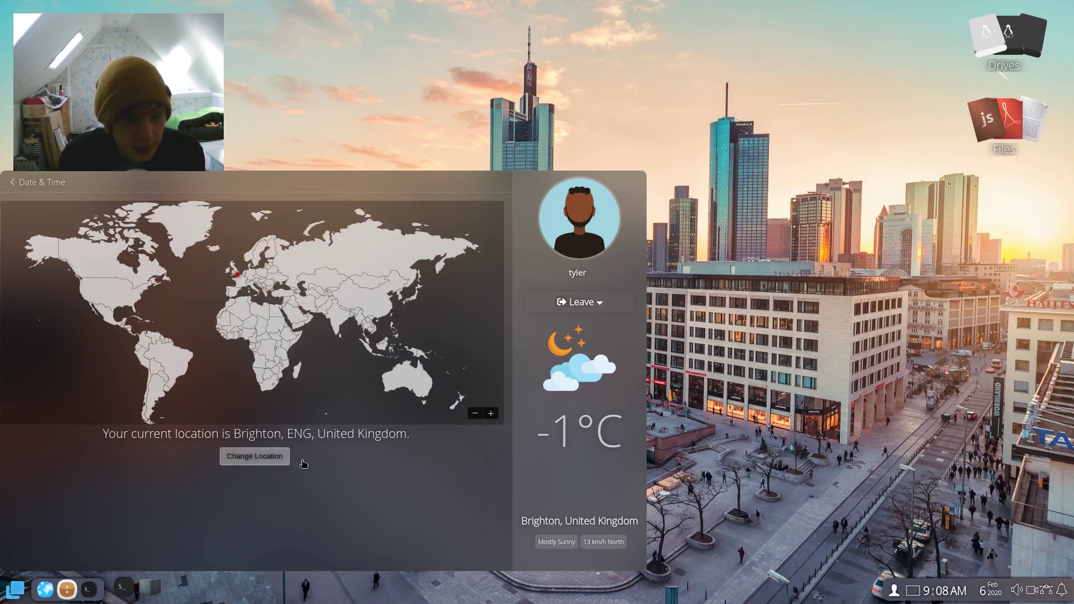
pyautogui.click(25, 182)
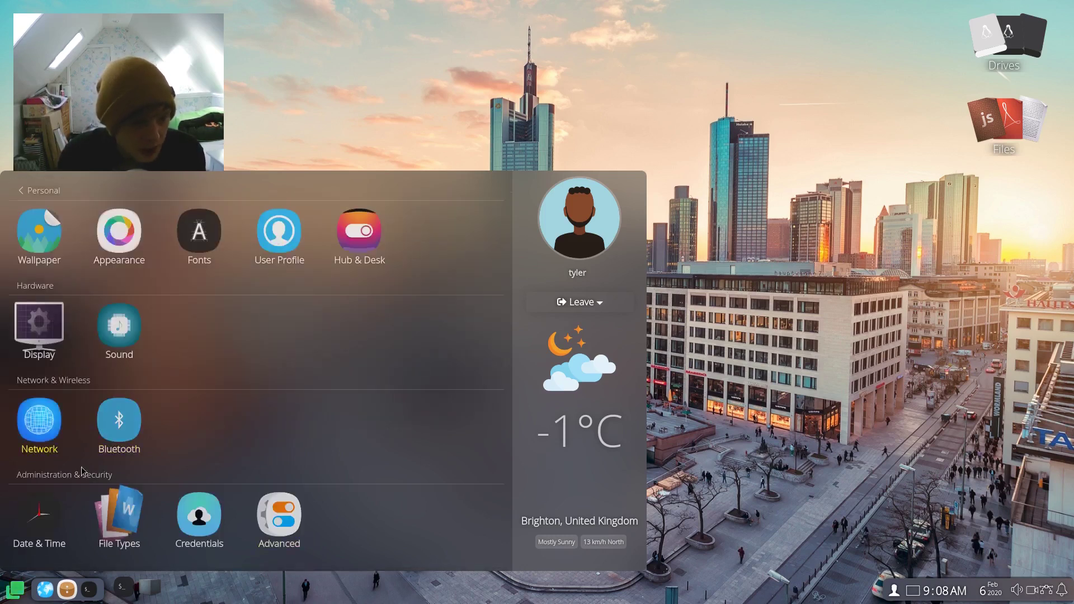
# - View the File Types, Credentials and Advanced administration pages, returning to the overview after each
pyautogui.click(121, 517)
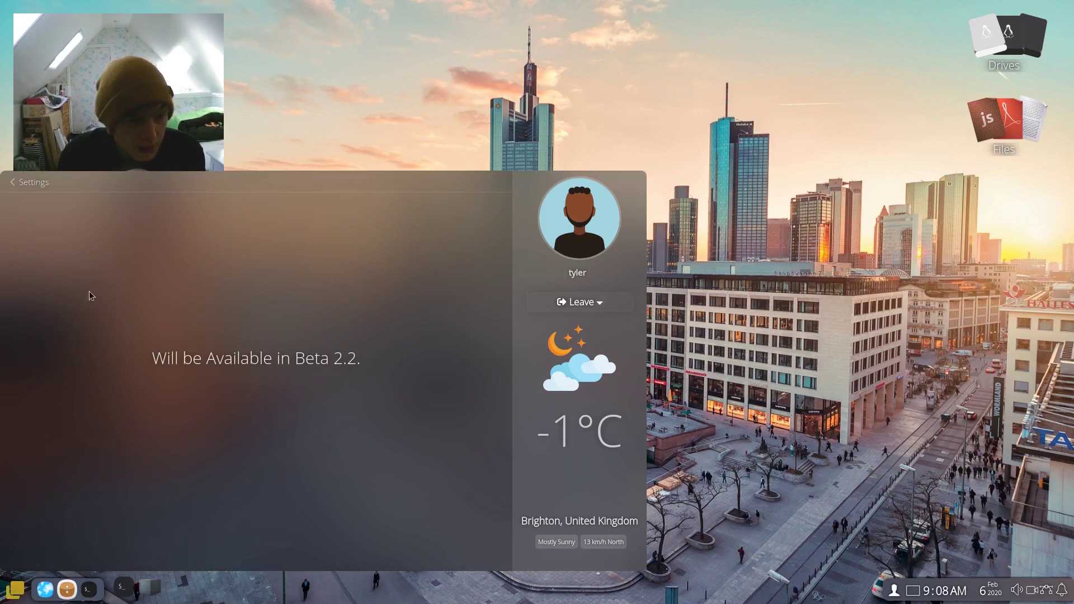
pyautogui.click(39, 183)
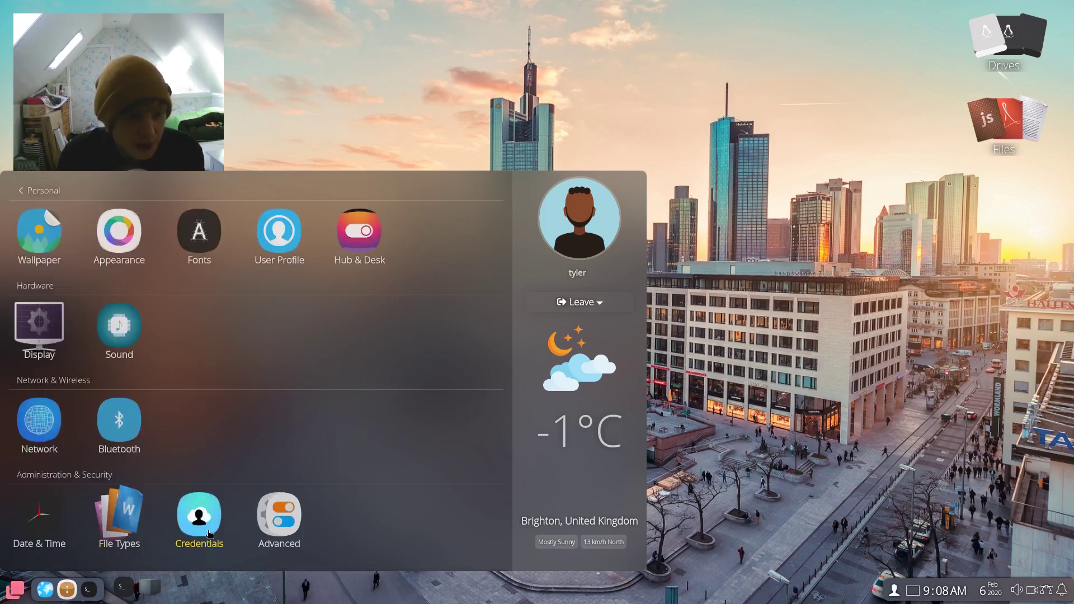
pyautogui.click(196, 508)
pyautogui.click(54, 183)
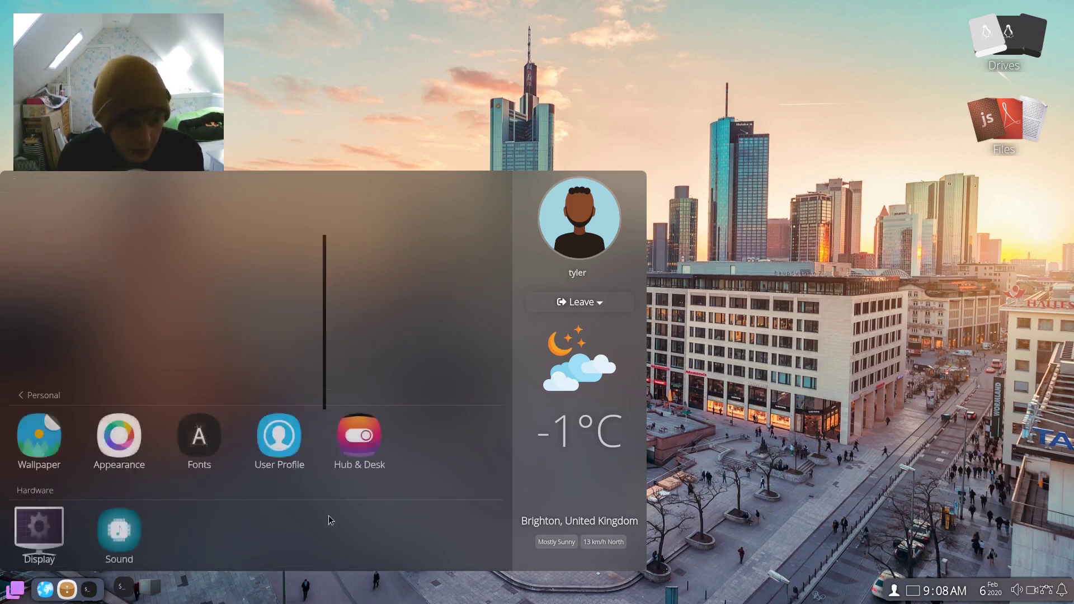
pyautogui.click(280, 514)
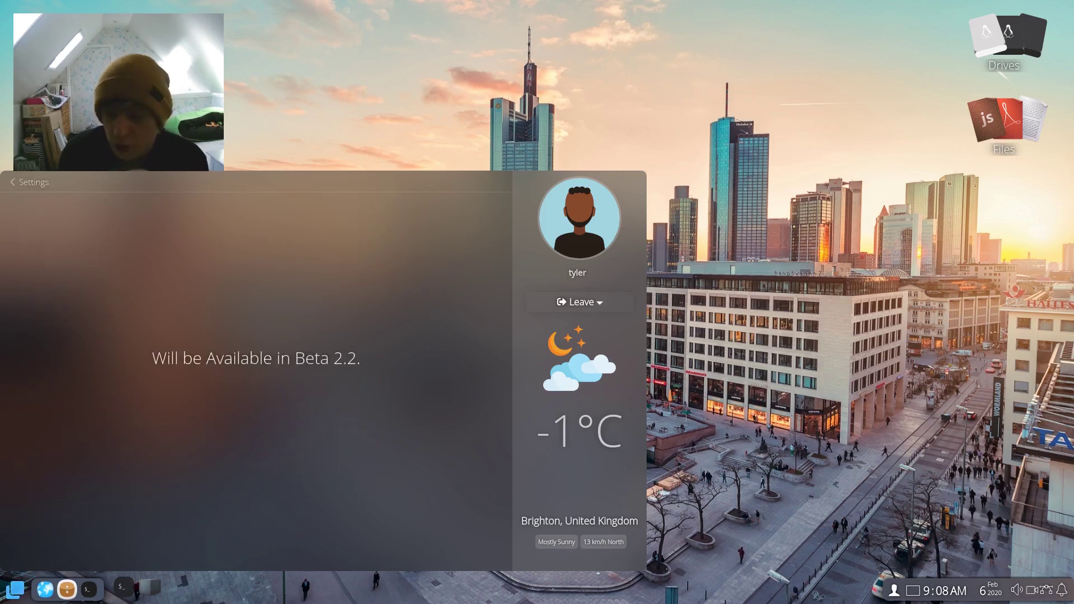
pyautogui.click(27, 185)
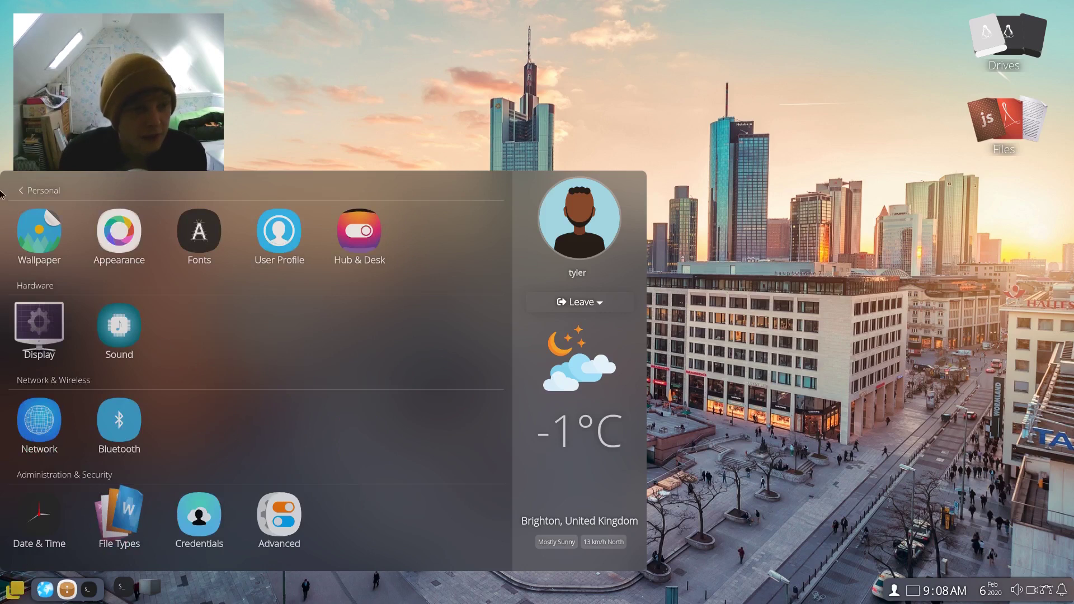
# - View the System Performance resource usage readings, then close the launcher
pyautogui.click(35, 193)
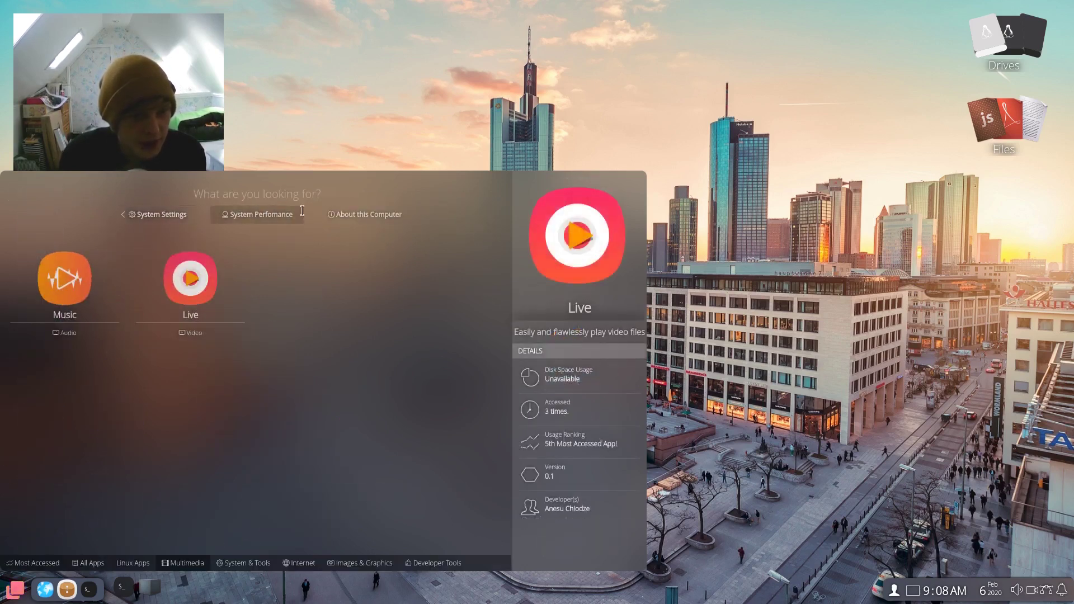
pyautogui.click(278, 215)
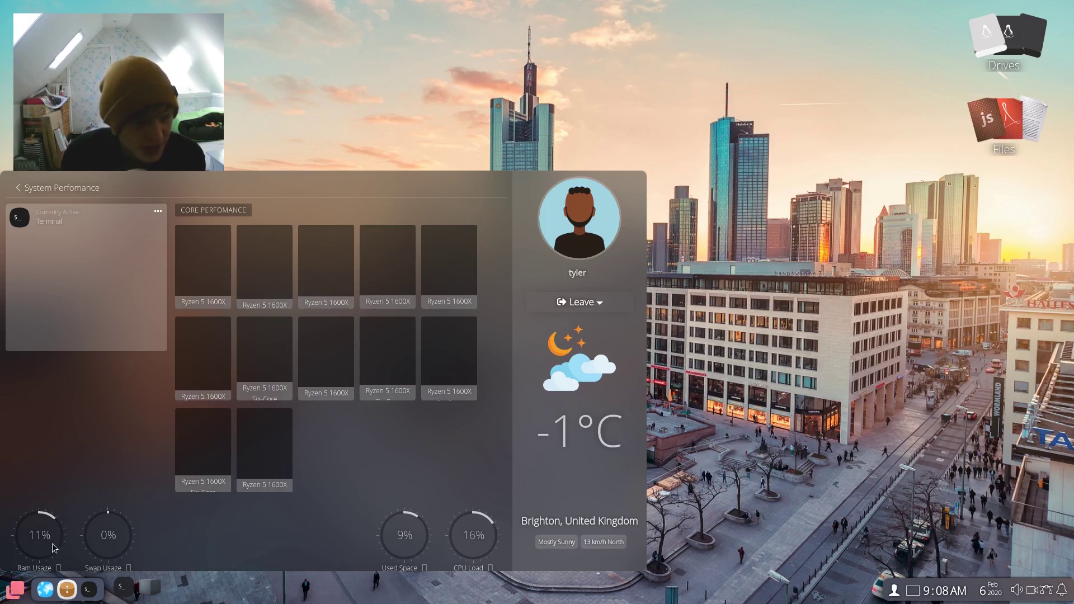
pyautogui.click(632, 32)
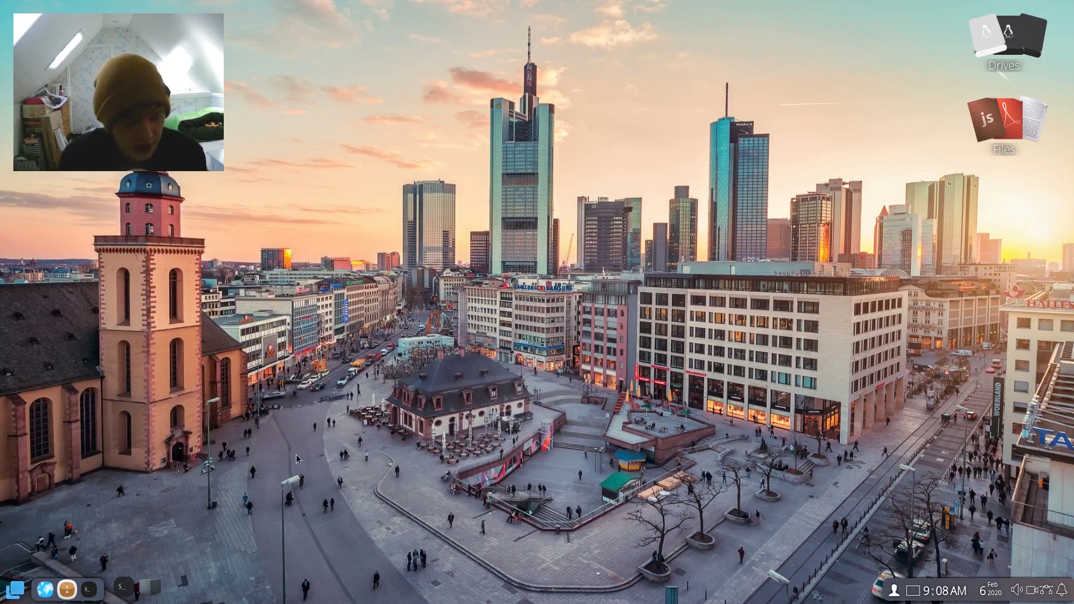
# - Show the Music app's details, then bring up Terminal's options in the All Apps list
pyautogui.click(8, 597)
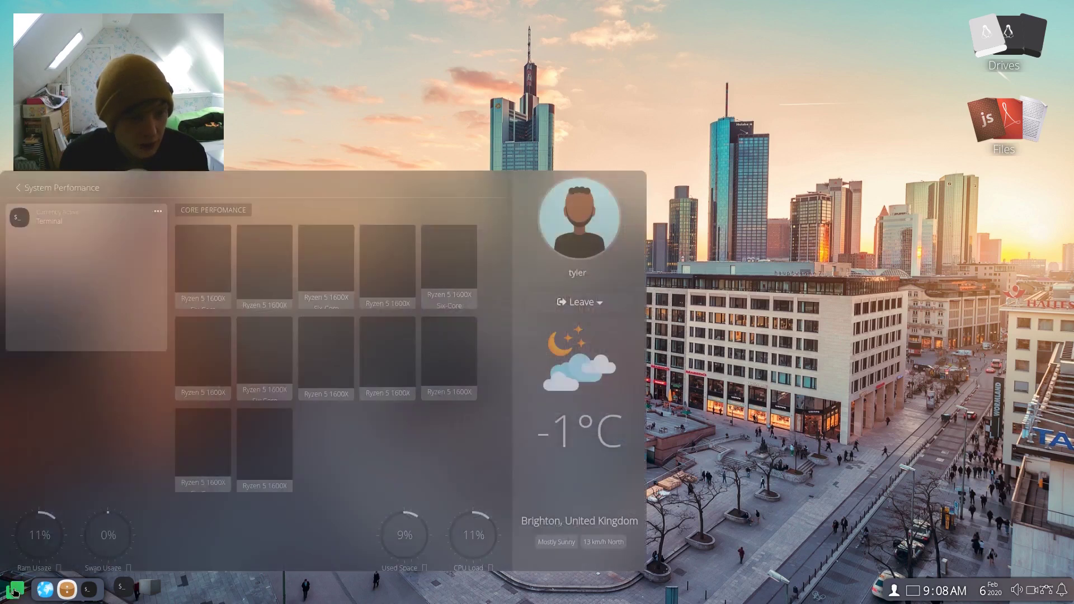
pyautogui.click(18, 187)
pyautogui.click(40, 315)
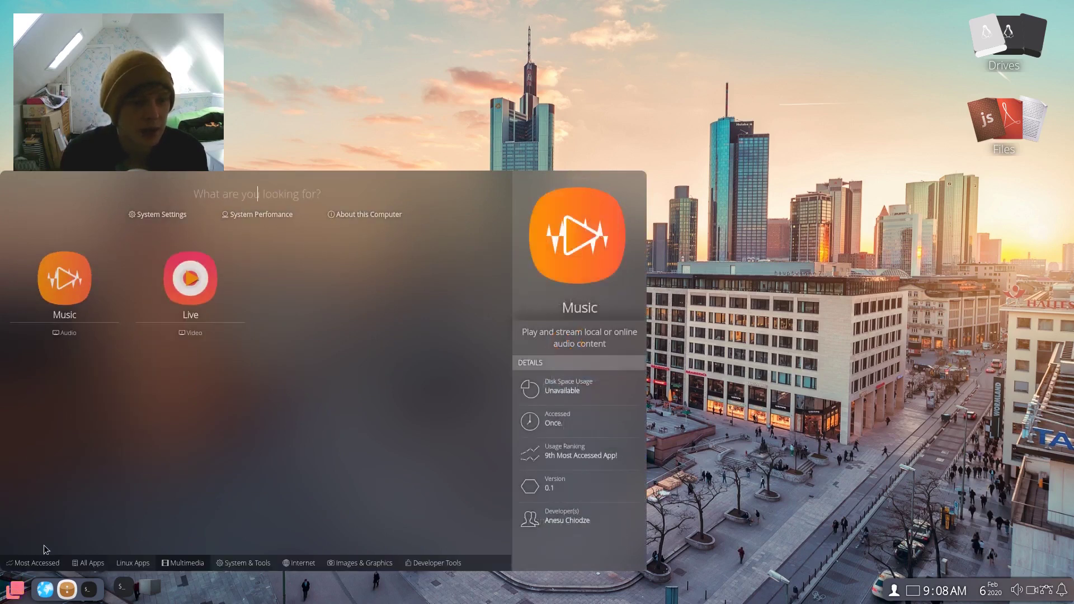
pyautogui.click(78, 565)
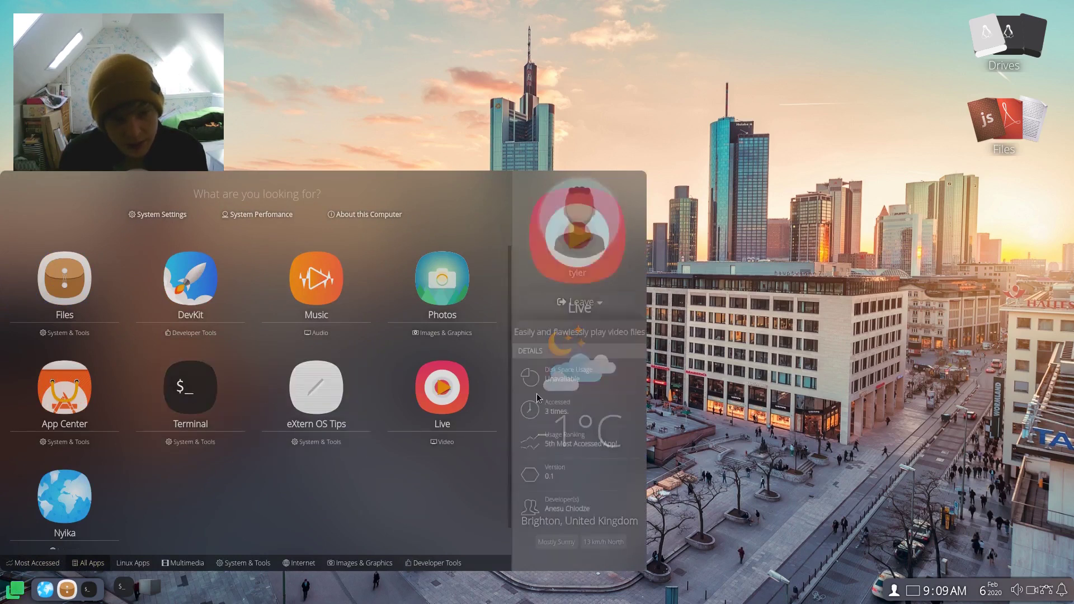
pyautogui.rightClick(224, 389)
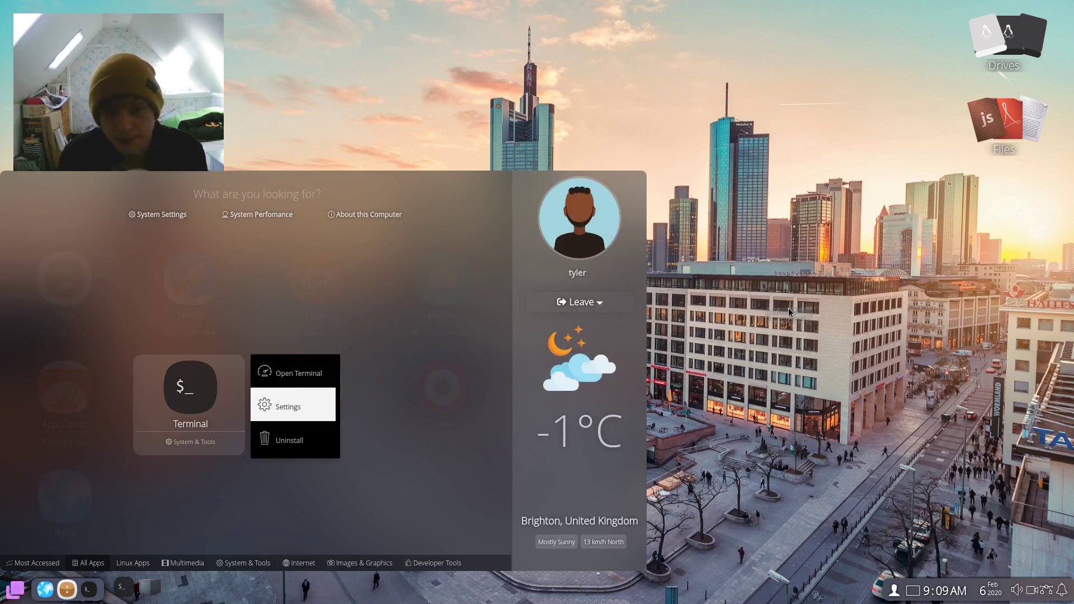
# - Close the launcher, restore Terminal and OBS from the taskbar, then minimize both windows
pyautogui.click(766, 365)
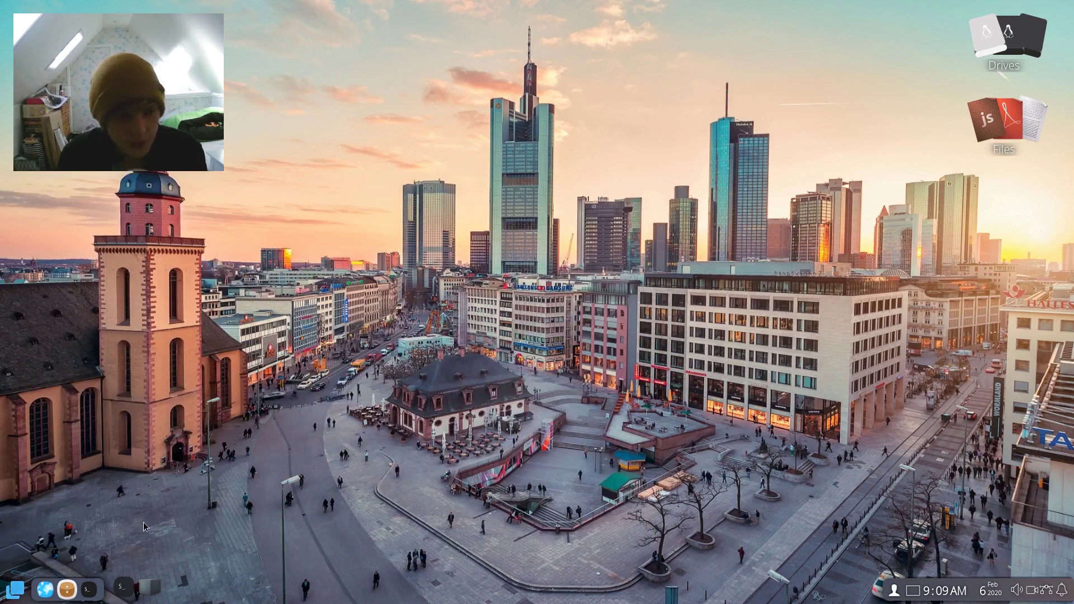
pyautogui.click(121, 590)
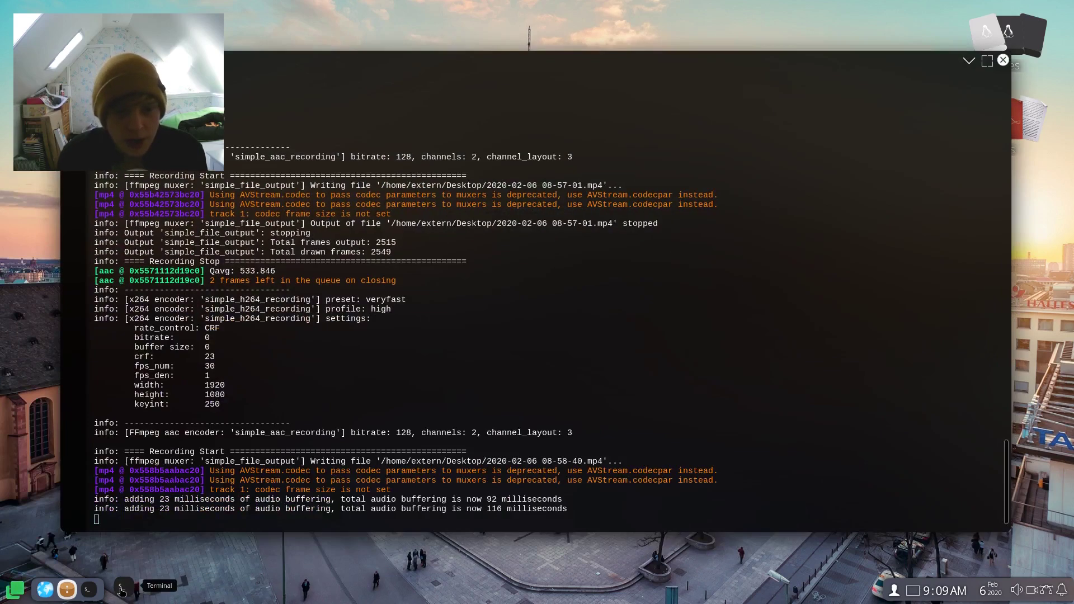
pyautogui.click(146, 588)
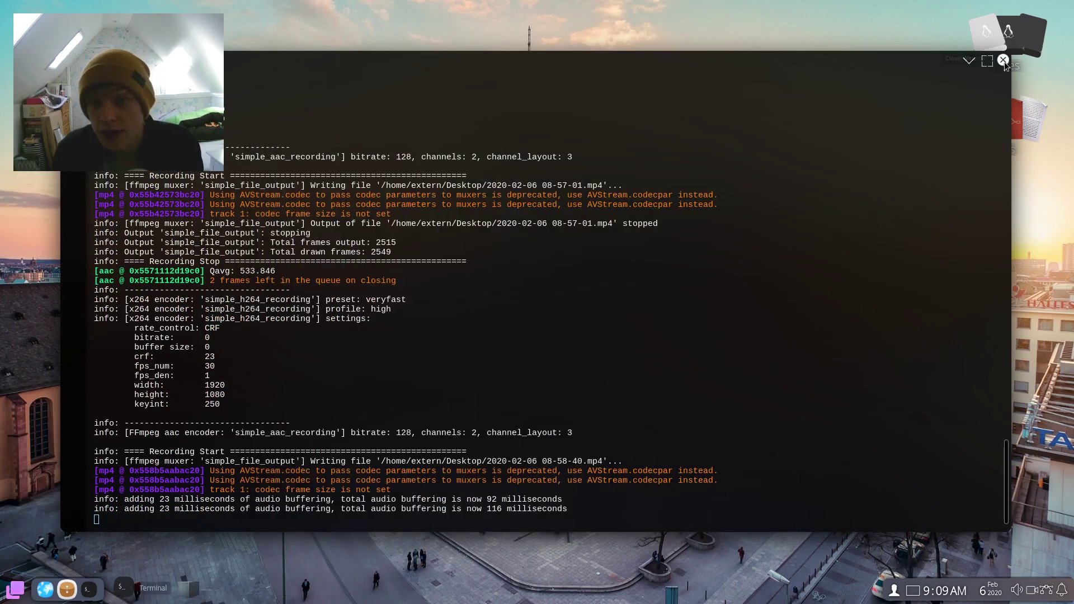
pyautogui.click(834, 104)
pyautogui.click(970, 61)
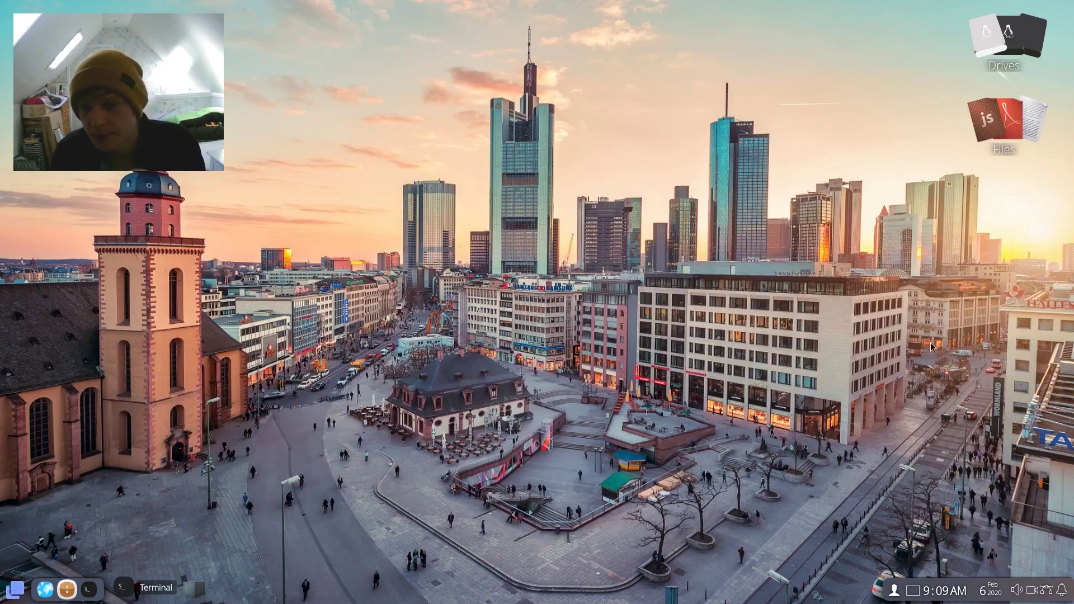
pyautogui.click(6, 597)
pyautogui.click(804, 252)
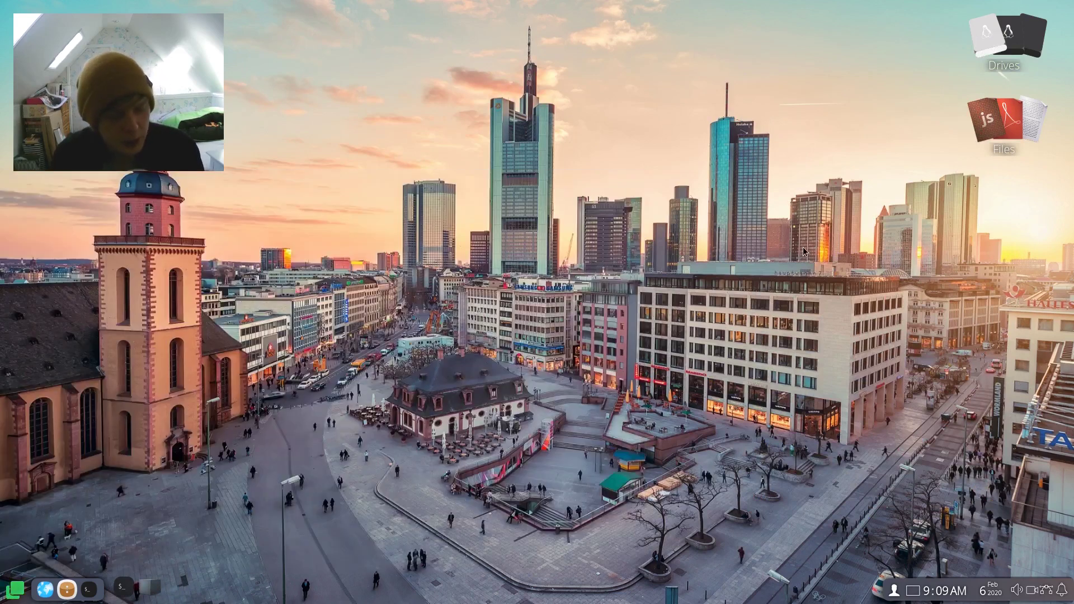
# - Cycle through the open windows with Alt+Tab, ending on the OBS recording window
pyautogui.hotkey('alt', 'Tab')
pyautogui.press('Tab')
pyautogui.press('Tab')
pyautogui.press('Tab')
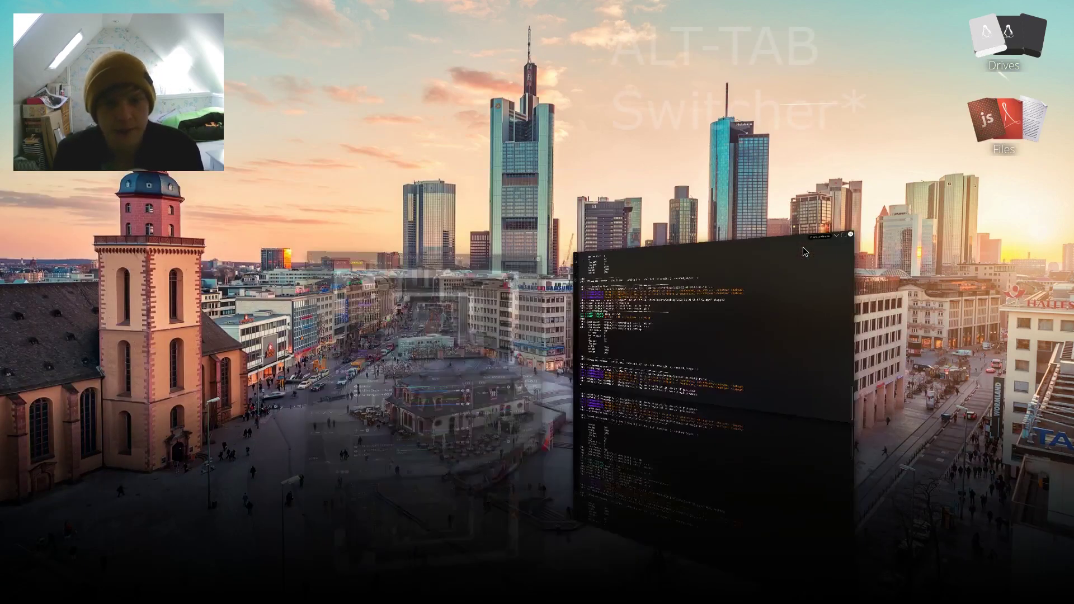
pyautogui.press('Tab')
pyautogui.press('Tab')
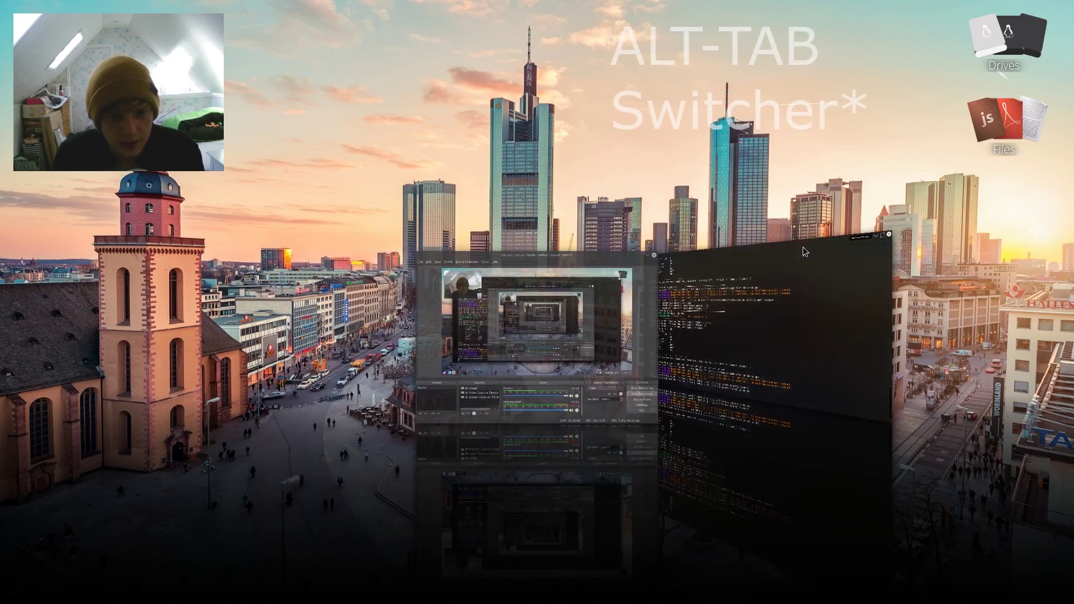
pyautogui.press('Tab')
pyautogui.press('Tab')
pyautogui.press('Tab')
pyautogui.press('Tab')
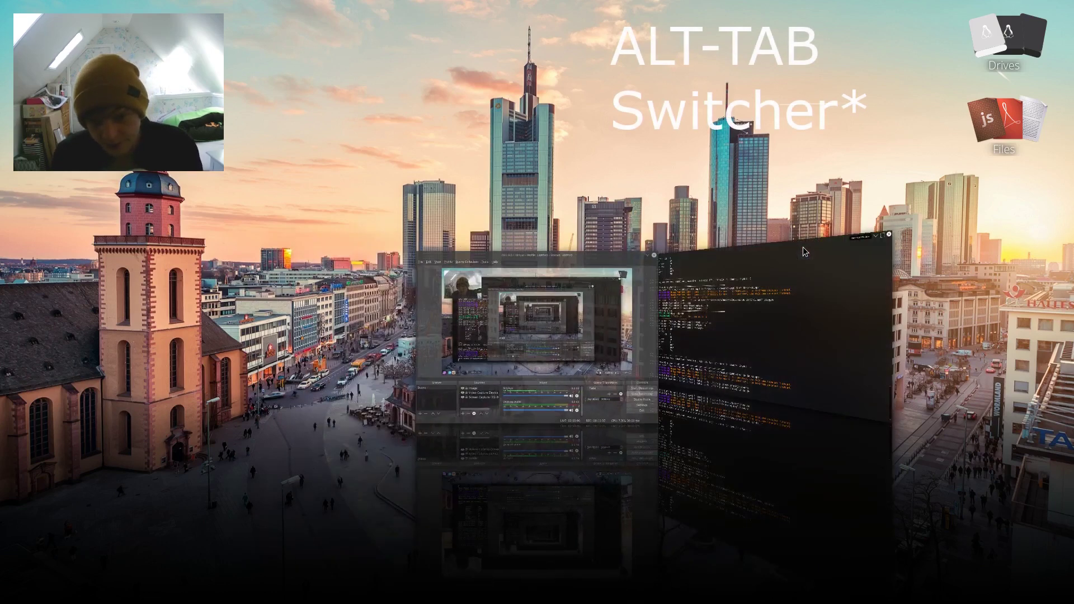
pyautogui.press('Tab')
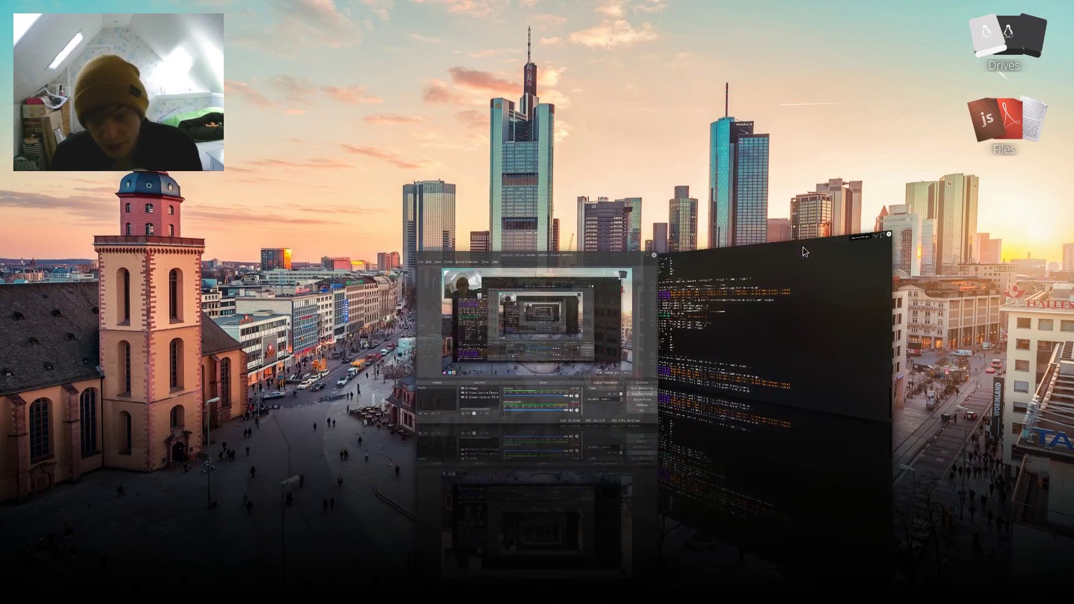
pyautogui.press('Tab')
pyautogui.press('Tab')
pyautogui.press('Tab')
pyautogui.press('Tab')
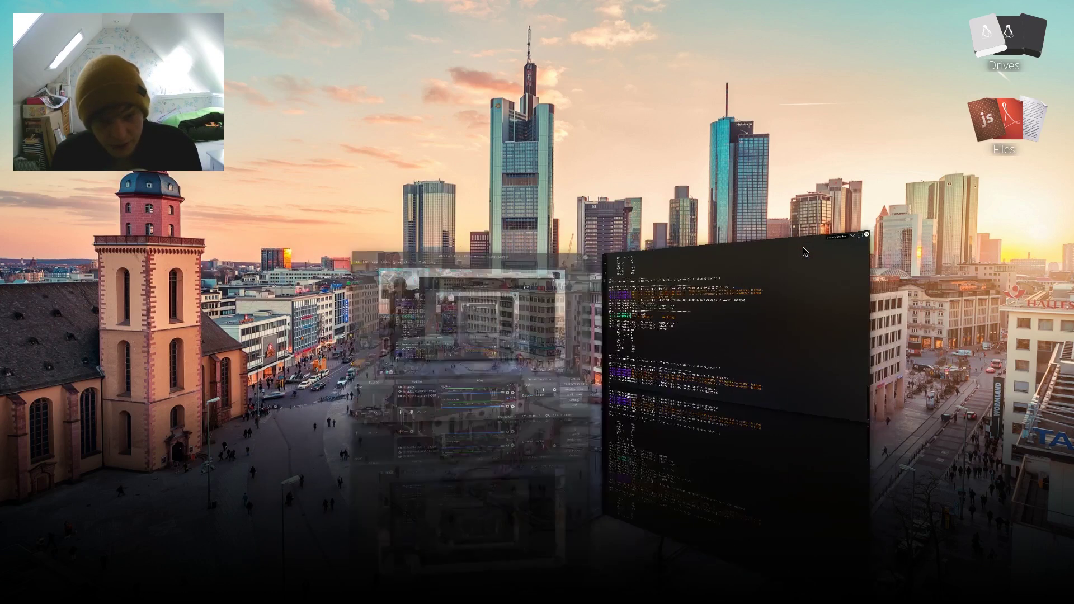
pyautogui.press('Tab')
pyautogui.press('Tab')
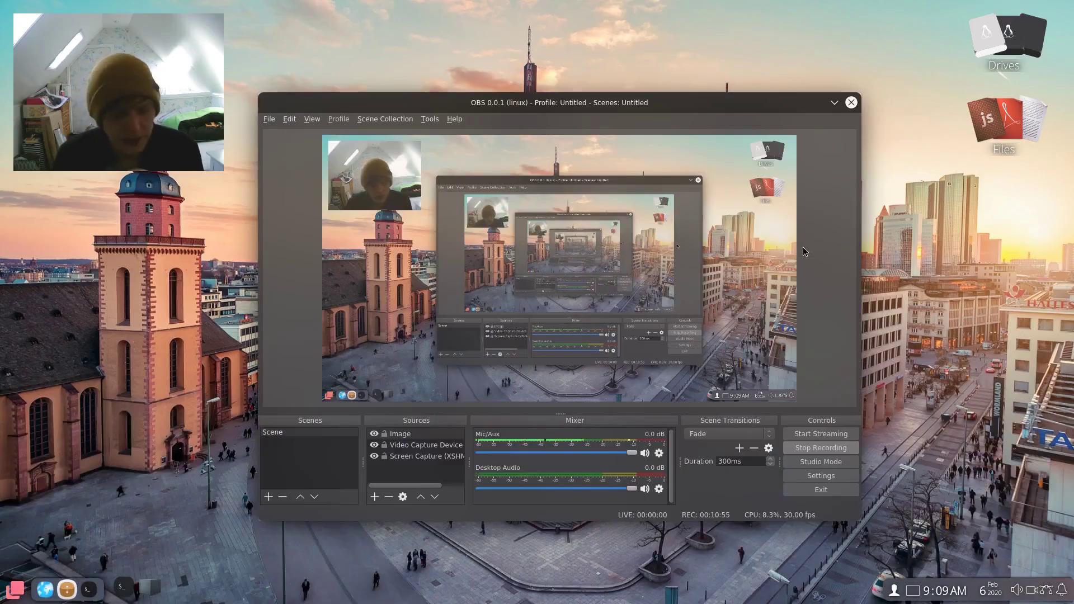
# - Preview the neighbouring virtual desktop and back, then move the OBS window slightly up and left
pyautogui.hotkey('ctrl', 'alt', 'Right')
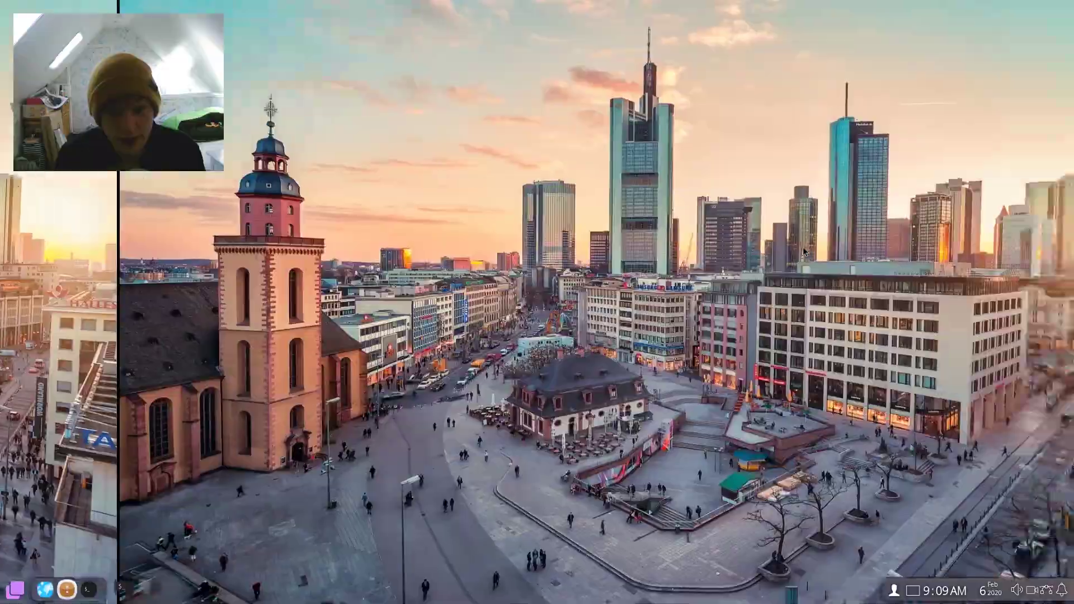
pyautogui.hotkey('ctrl', 'alt', 'Right')
pyautogui.hotkey('ctrl', 'alt', 'Left')
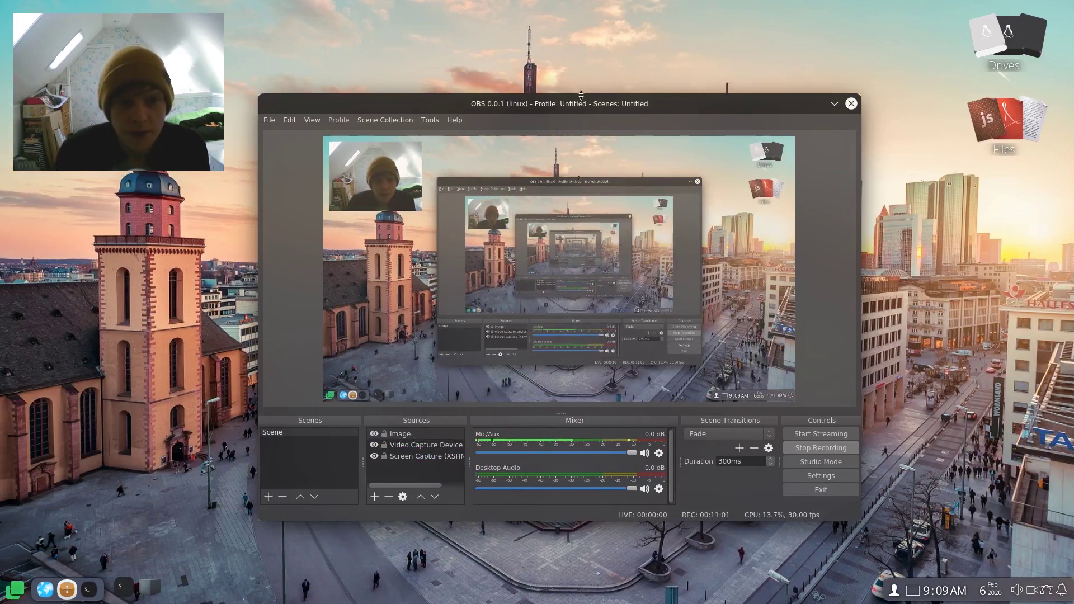
pyautogui.moveTo(595, 93); pyautogui.dragTo(561, 79)
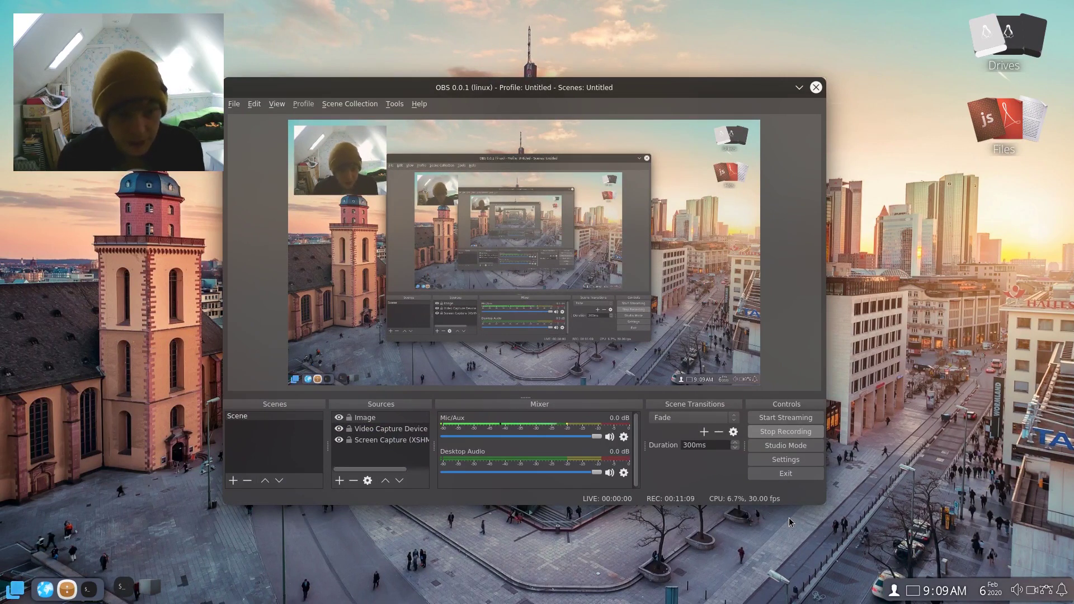
# - Drop down the htop terminal with F12, highlight its CPU-meter rows, then bring OBS back
pyautogui.press('F12')
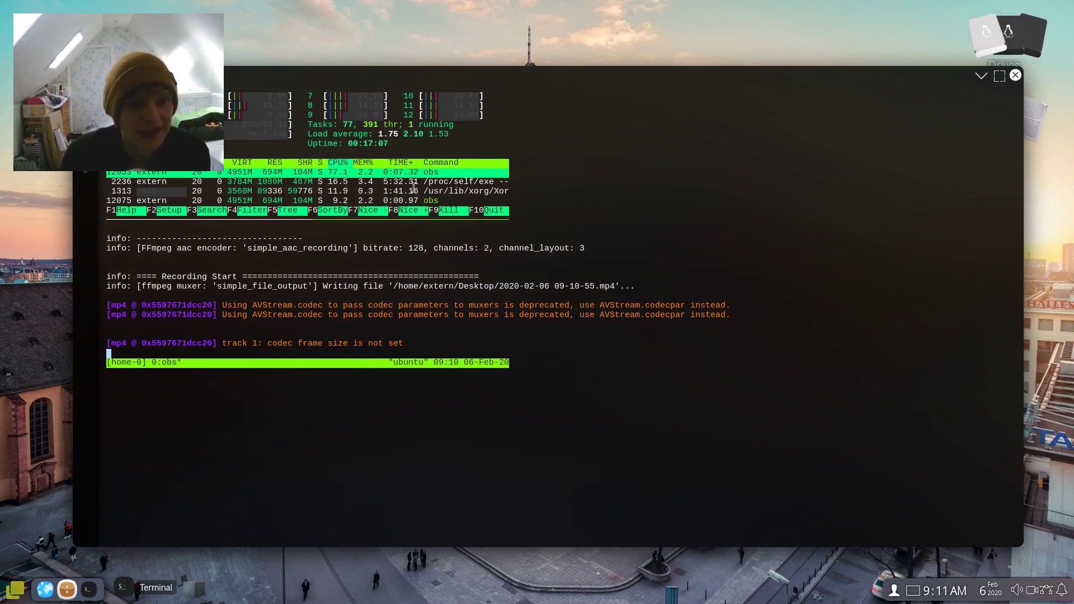
pyautogui.moveTo(579, 377); pyautogui.dragTo(456, 453)
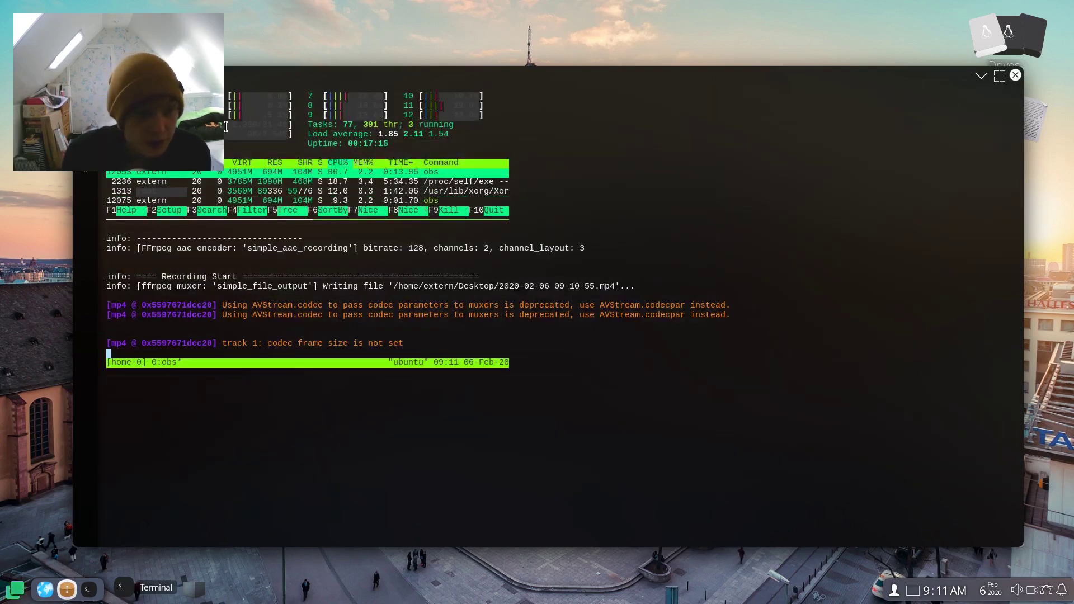
pyautogui.moveTo(262, 122); pyautogui.dragTo(283, 122)
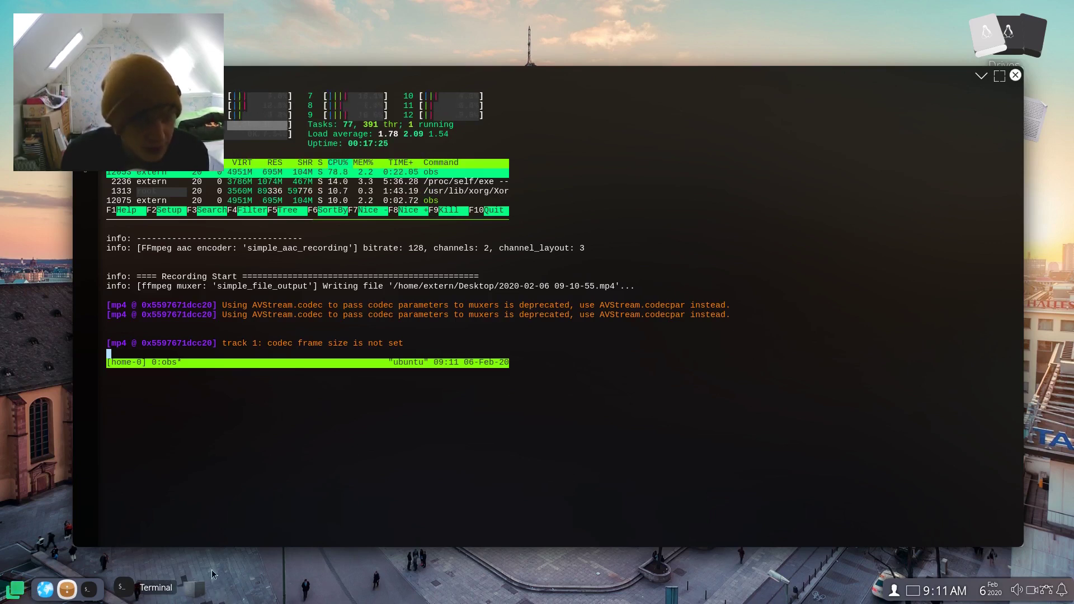
pyautogui.click(196, 587)
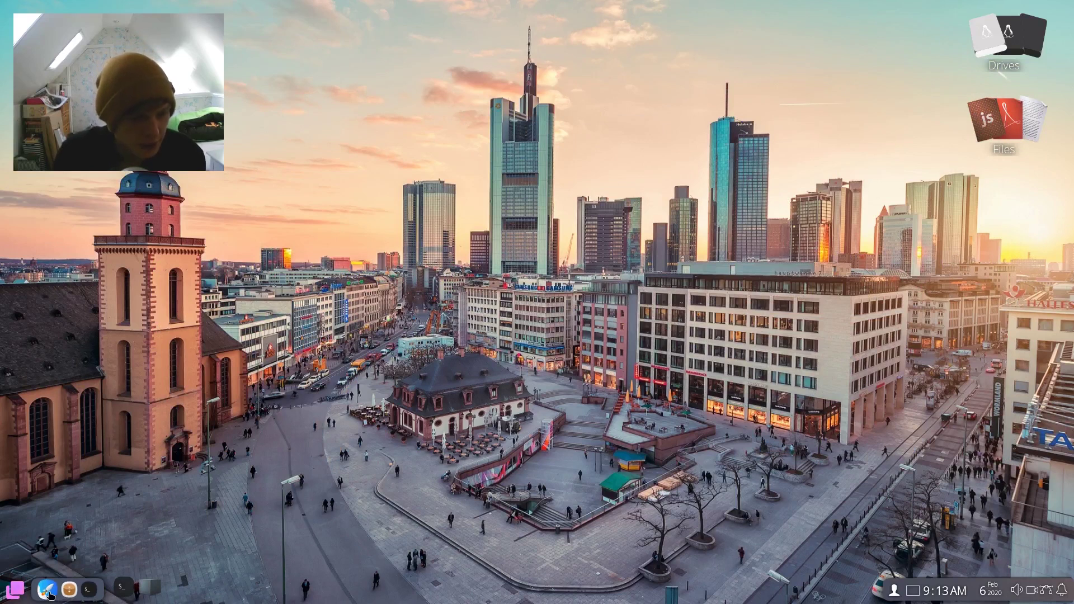
# - Launch Nyika, open twitter.com from the Twitter bookmark tile, and show the empty Downloads panel
pyautogui.click(15, 590)
pyautogui.click(70, 506)
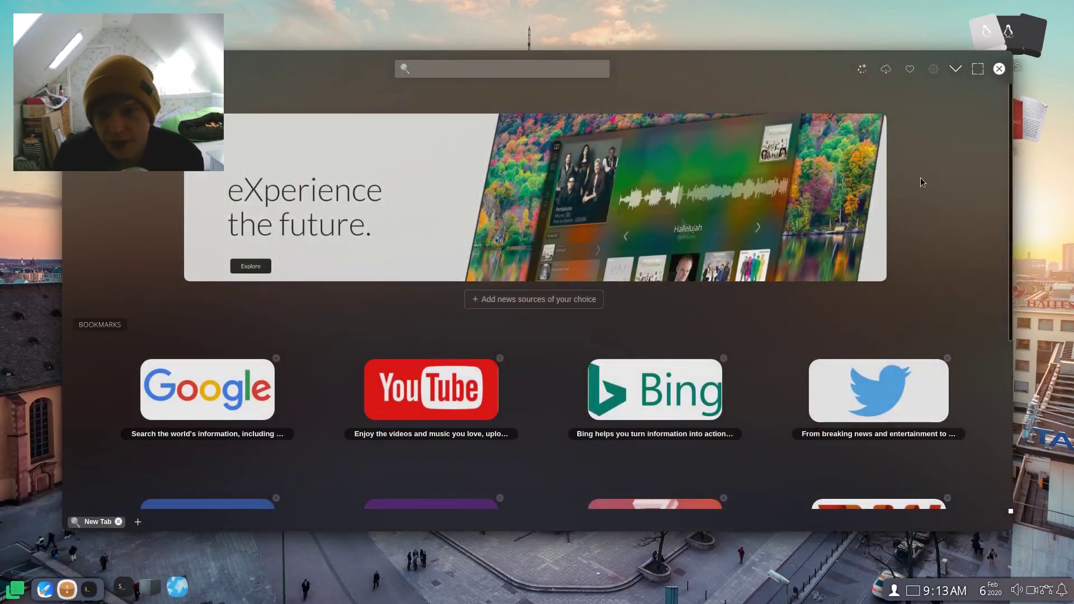
pyautogui.scroll(-3, 921, 183)
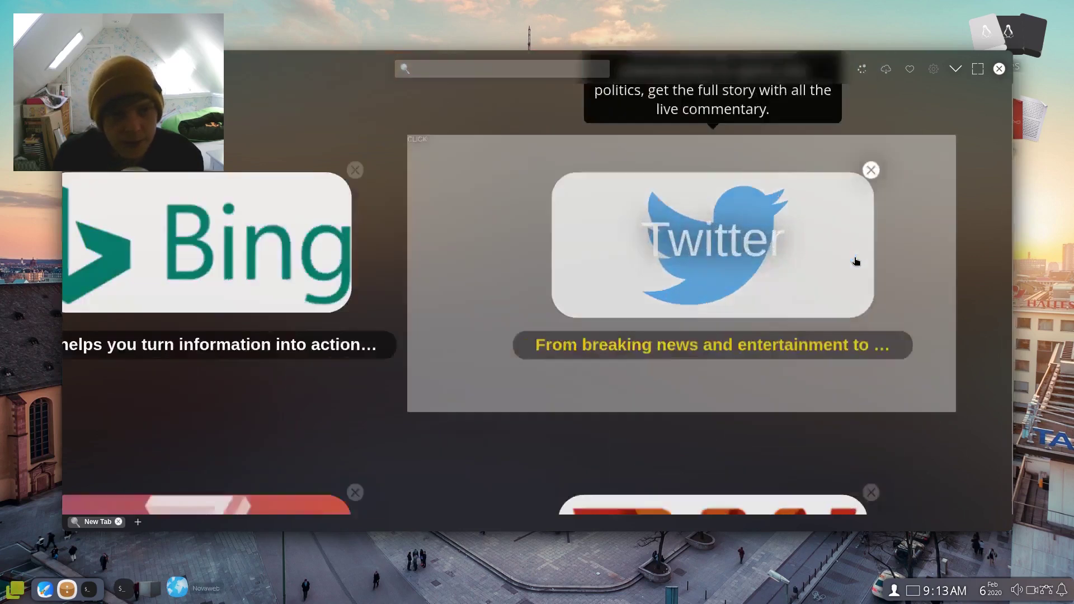
pyautogui.click(856, 262)
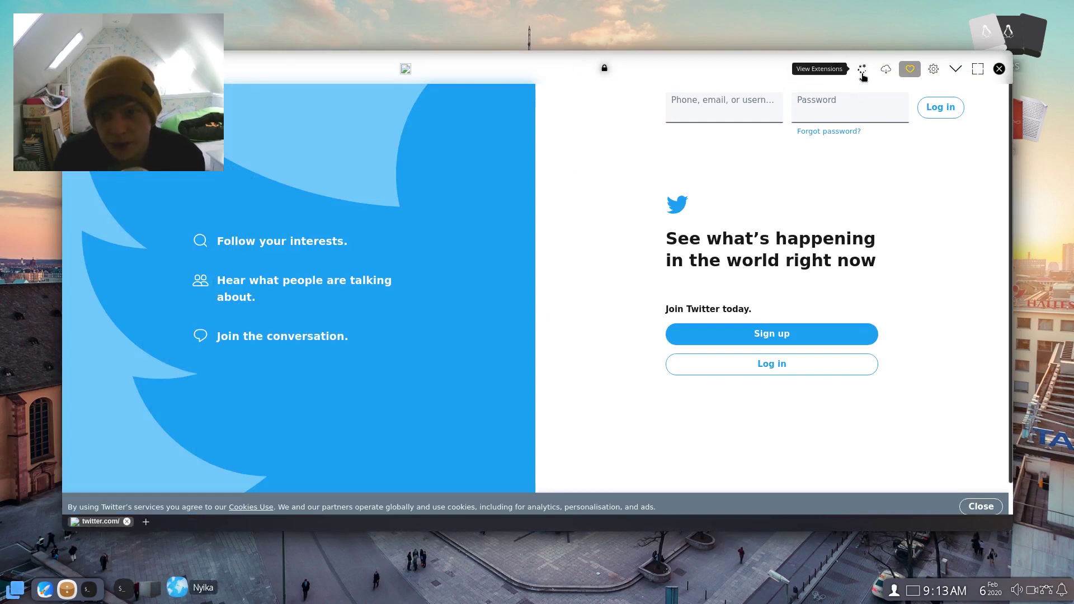
pyautogui.click(887, 71)
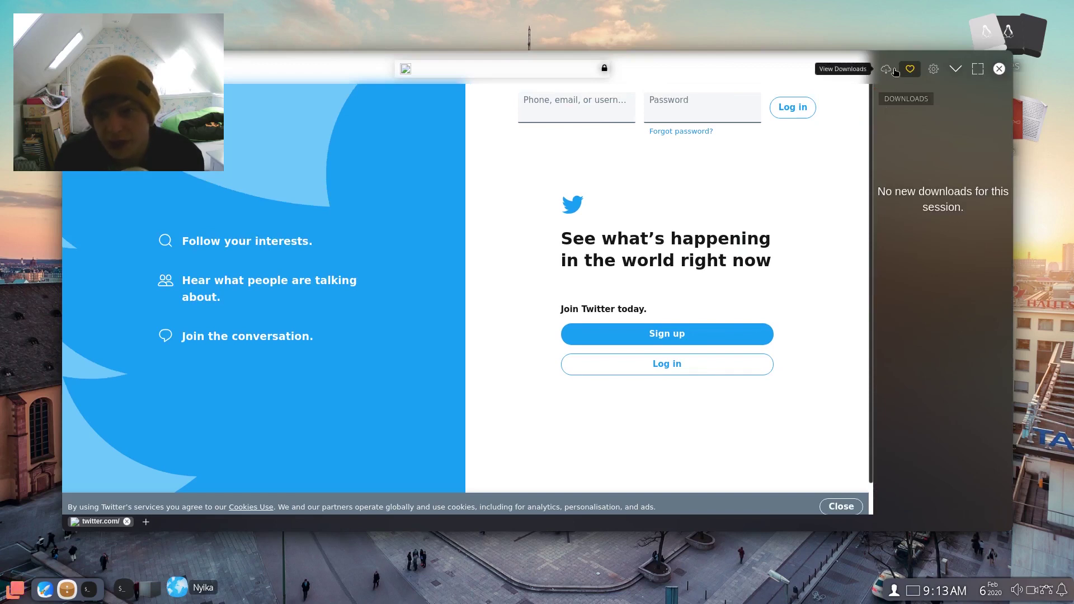
# - Open the browser settings panel showing Zoom, Find, Search Engine and tracker-blocker options
pyautogui.click(934, 71)
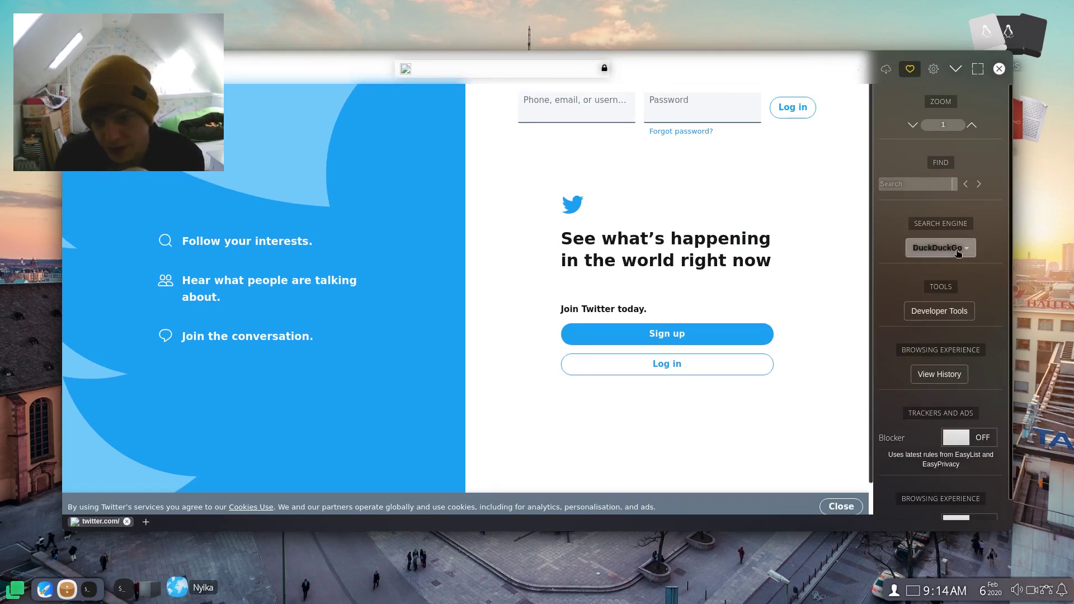
pyautogui.click(933, 69)
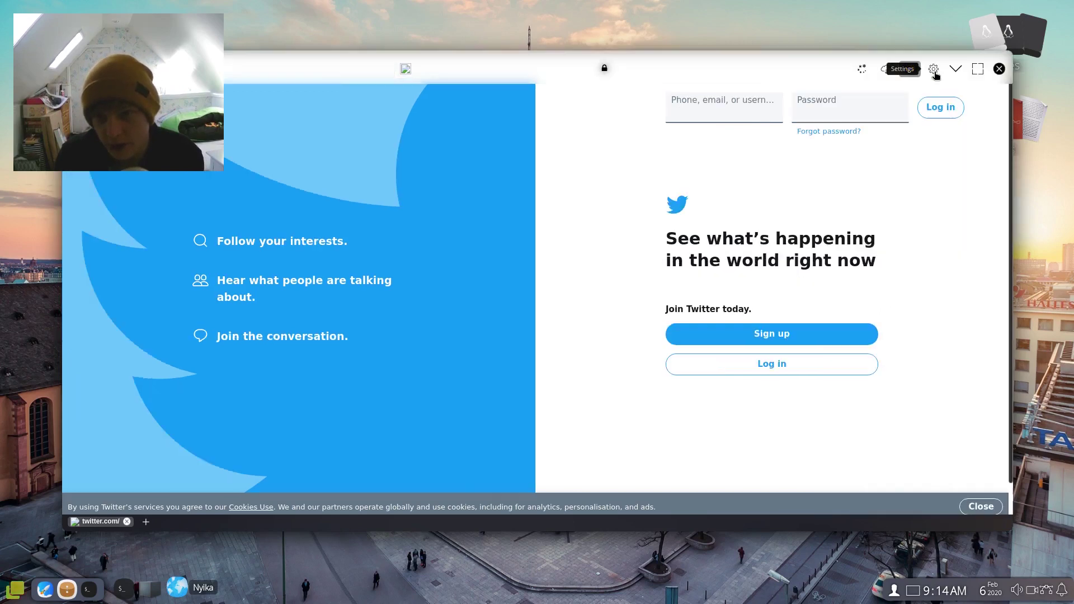
pyautogui.click(934, 69)
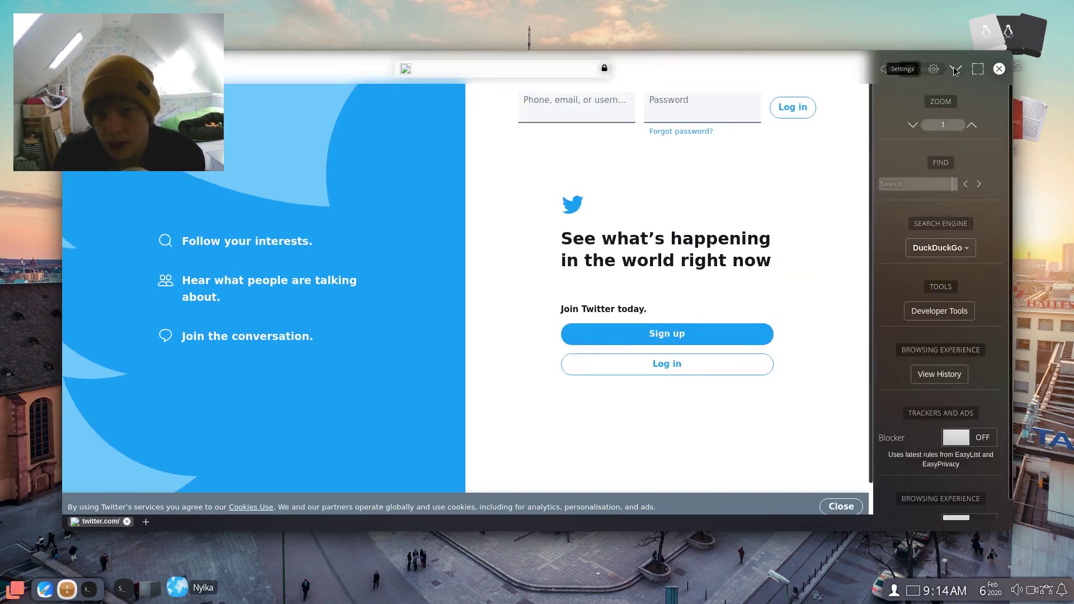
# - Minimize the browser and restore it from the taskbar globe four times
pyautogui.click(956, 69)
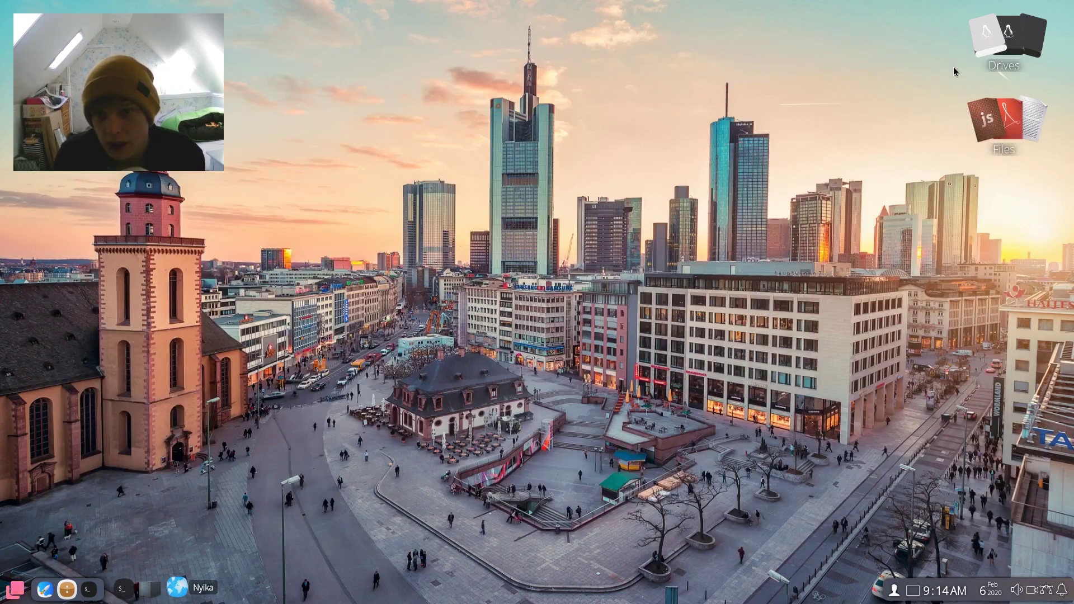
pyautogui.click(177, 586)
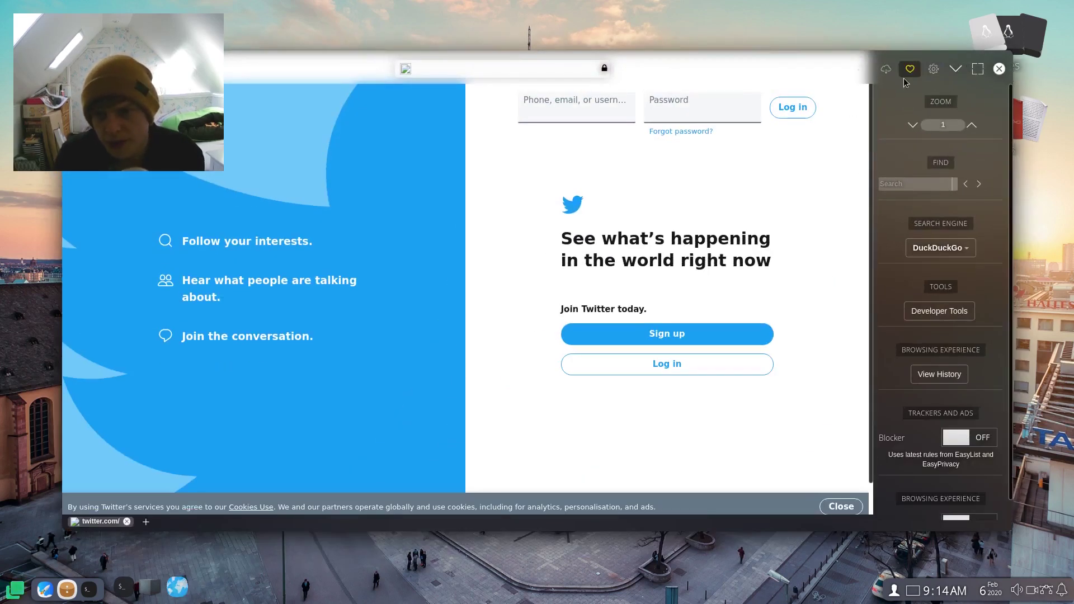
pyautogui.click(956, 70)
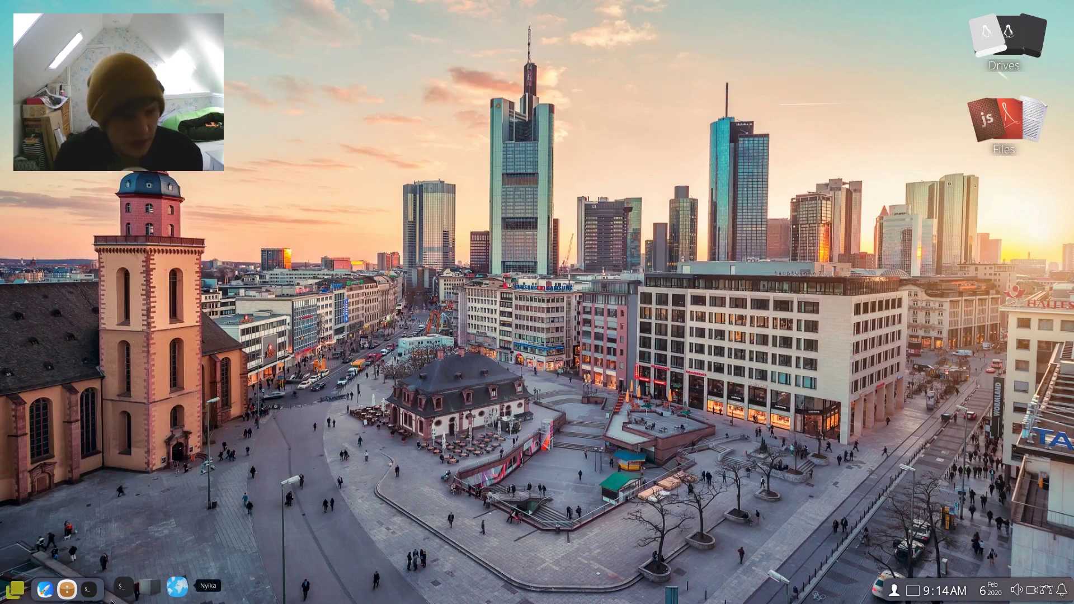
pyautogui.click(179, 590)
pyautogui.click(958, 71)
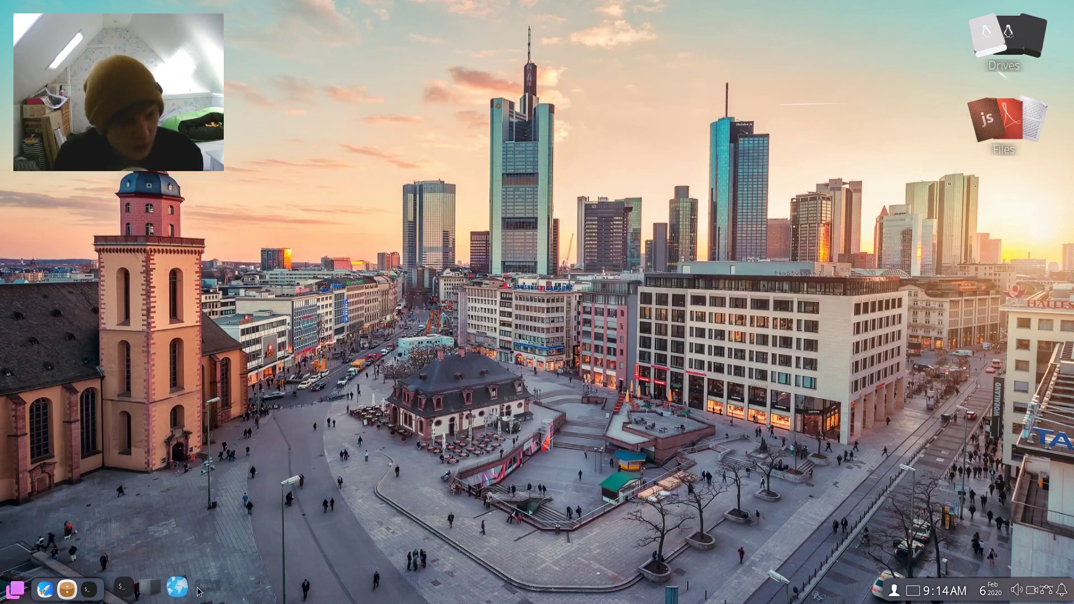
pyautogui.click(177, 587)
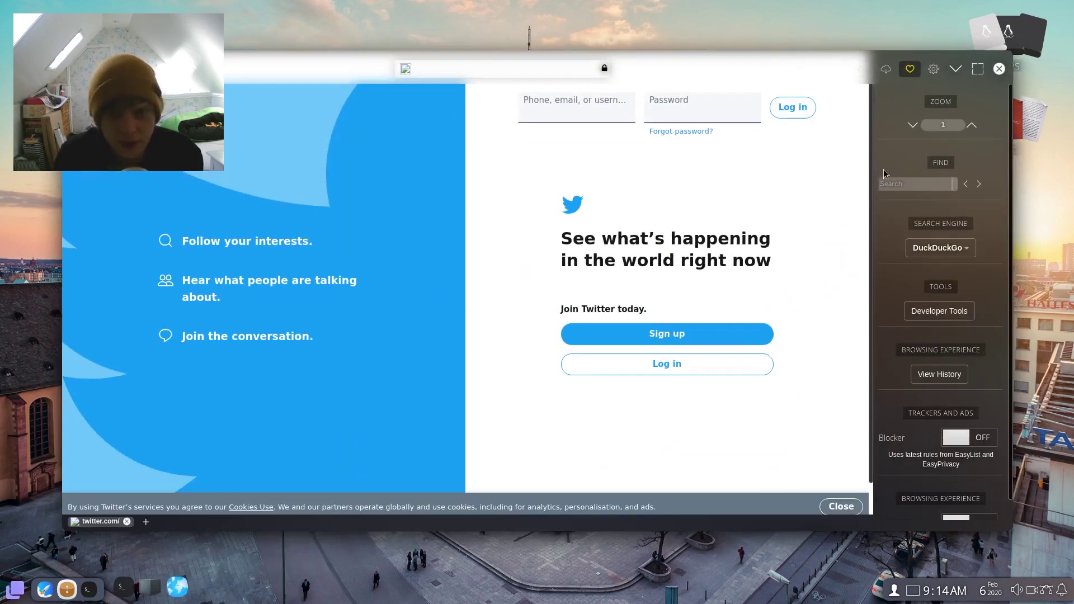
pyautogui.click(957, 70)
pyautogui.click(178, 587)
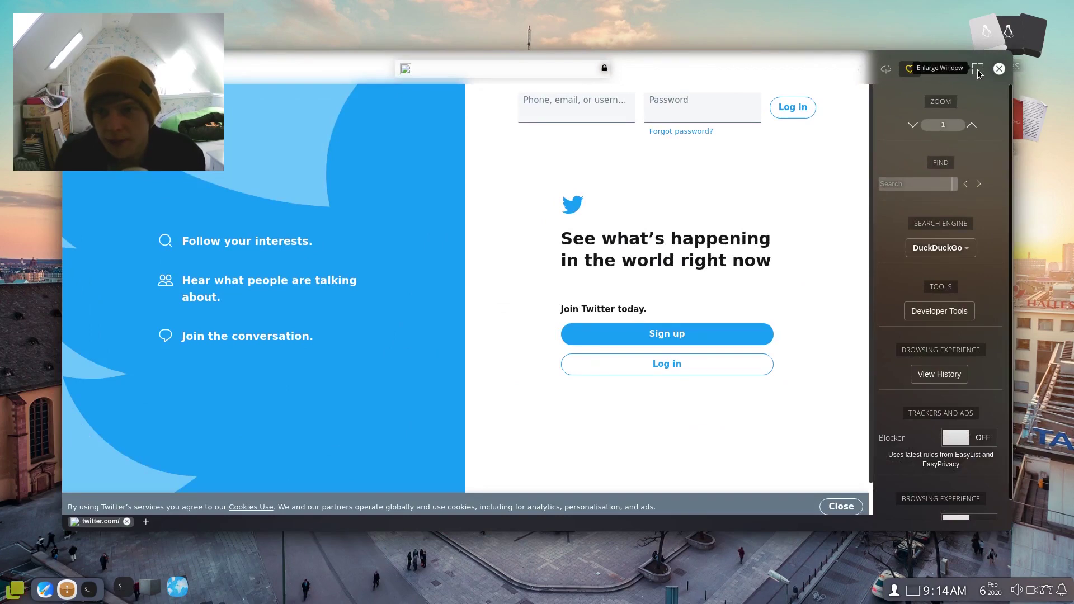
# - Enlarge the browser to full screen, return it to normal size, then close it
pyautogui.click(978, 70)
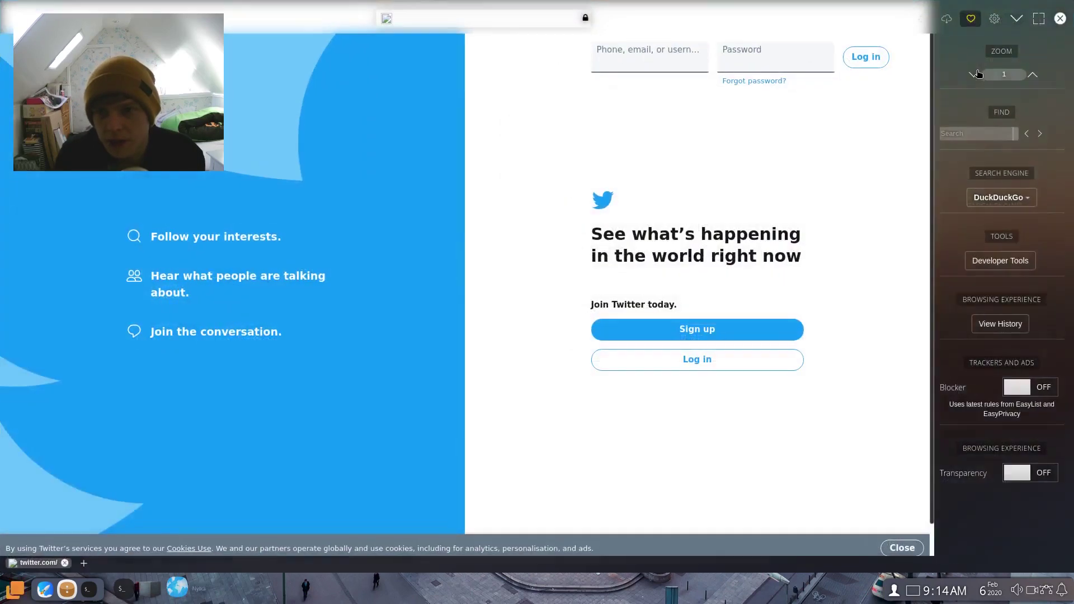
pyautogui.click(1039, 19)
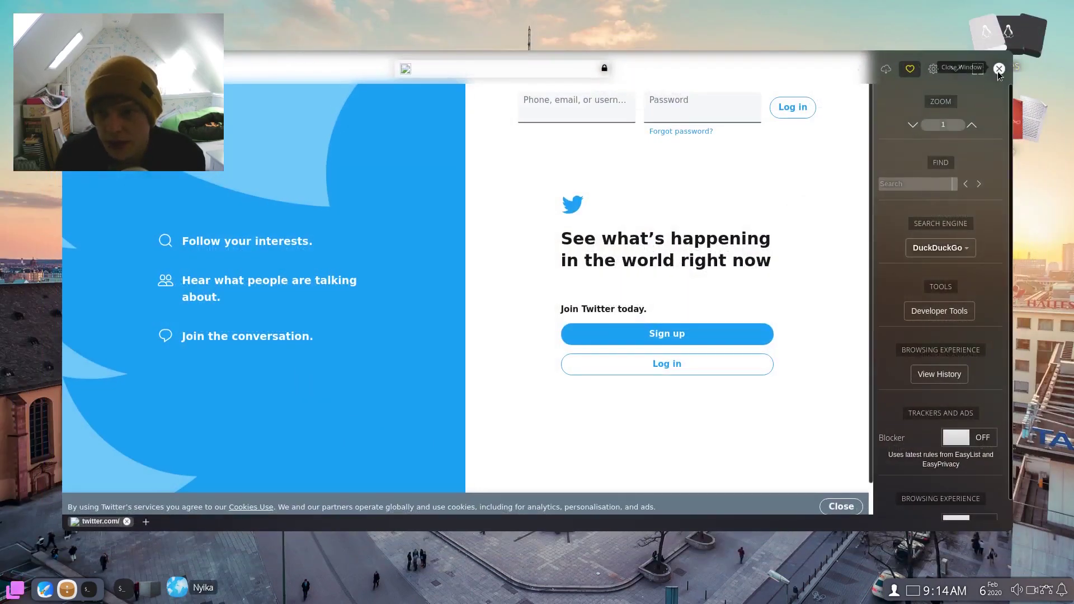
pyautogui.click(1000, 68)
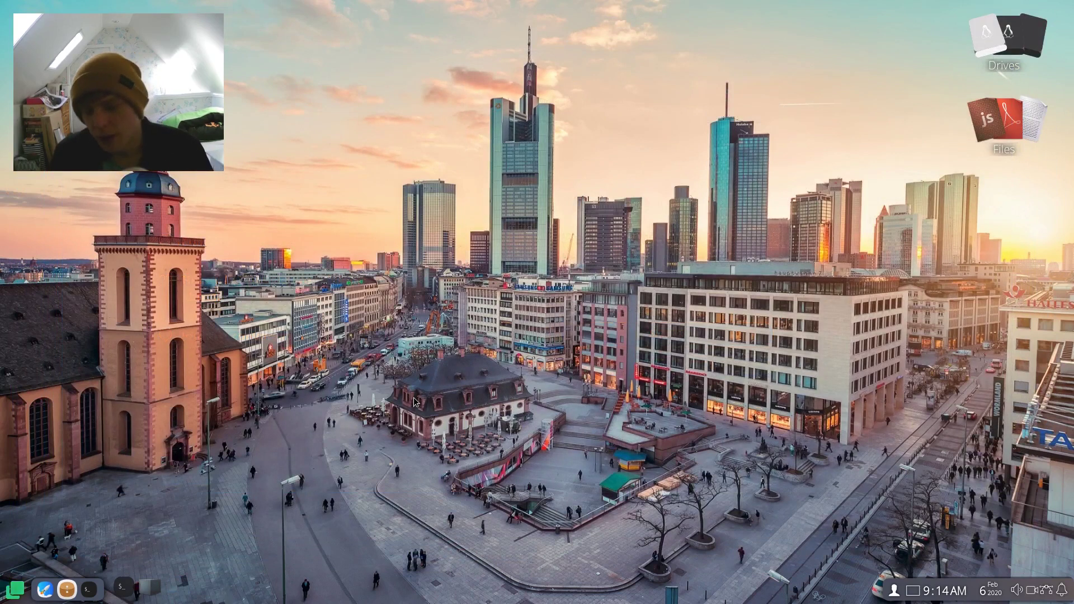
pyautogui.click(123, 586)
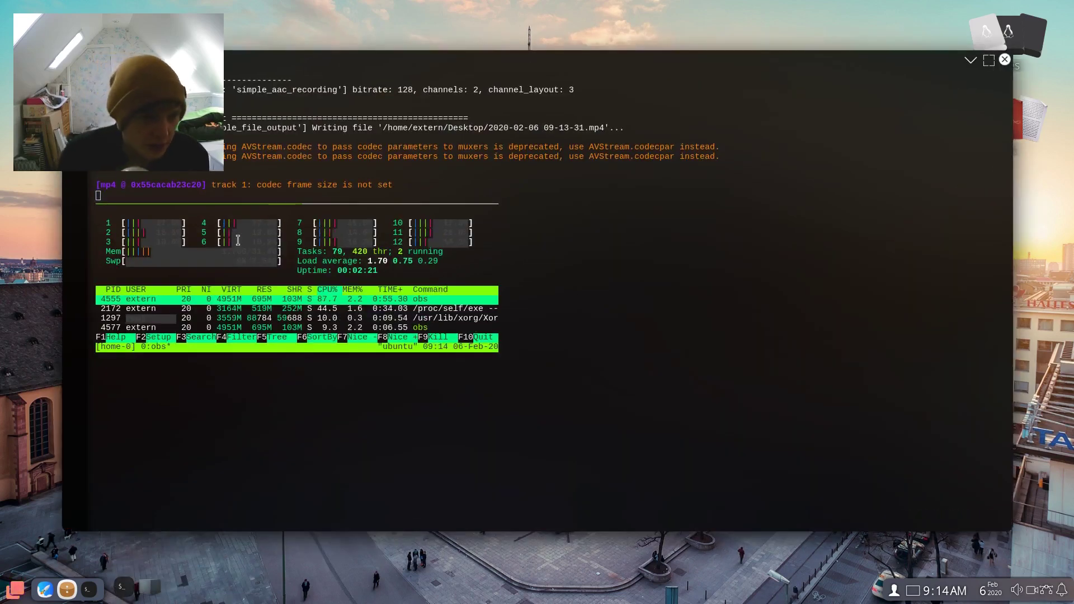
pyautogui.moveTo(222, 250); pyautogui.dragTo(253, 252)
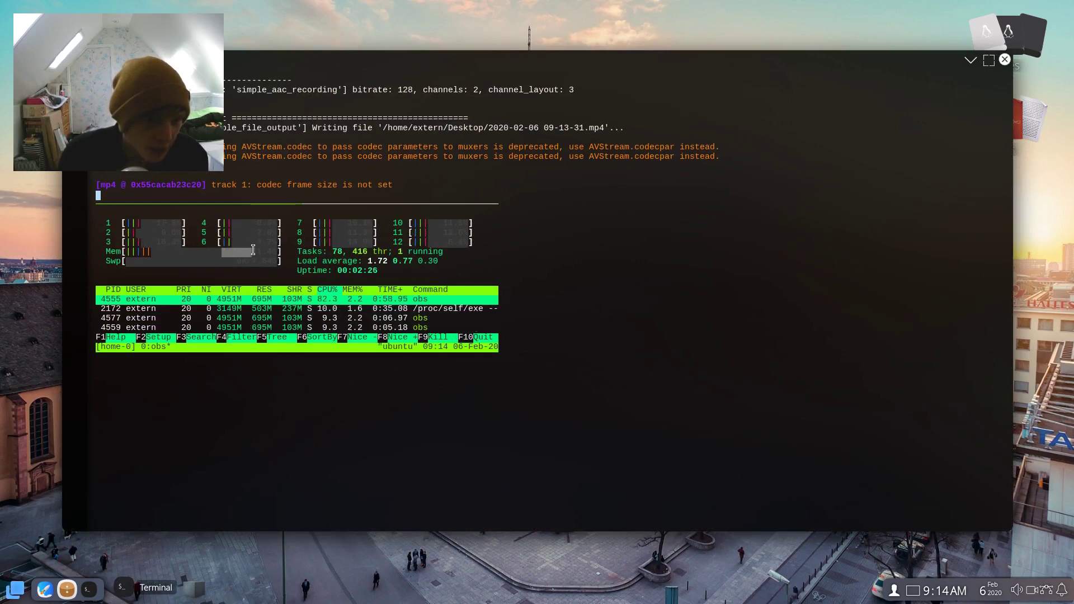
pyautogui.click(971, 62)
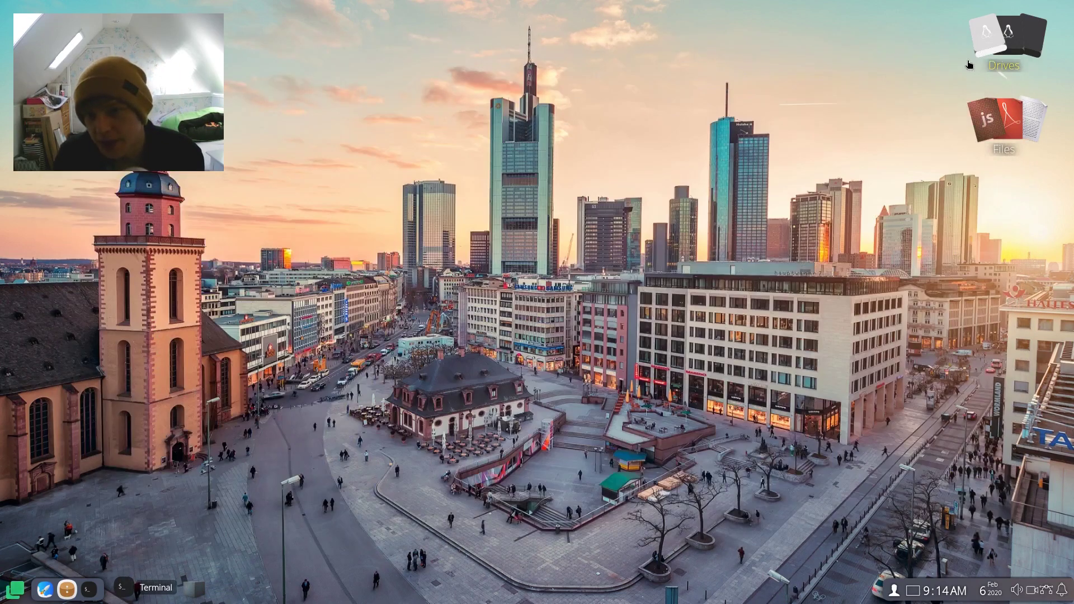